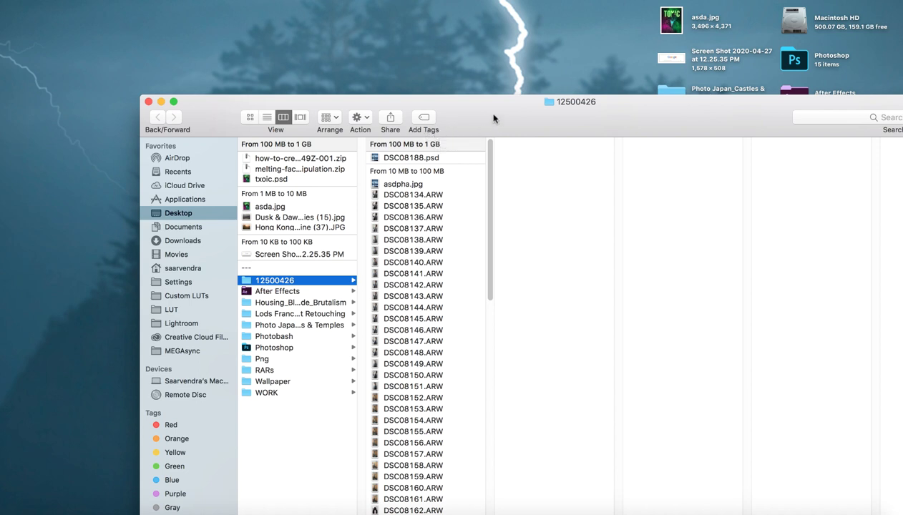
# Step: Open DSC08188.psd from the 12500426 folder in Photoshop
pyautogui.doubleClick(419, 156)
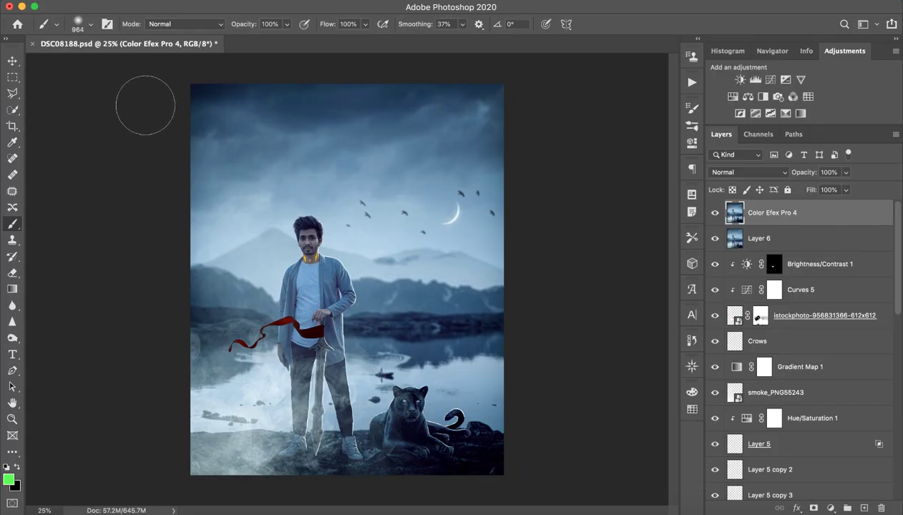
# Step: Switch to Finder, preview the original photo DSC08188.JPG in the 12500426 folder, and close the Finder window
pyautogui.press('super+Tab')
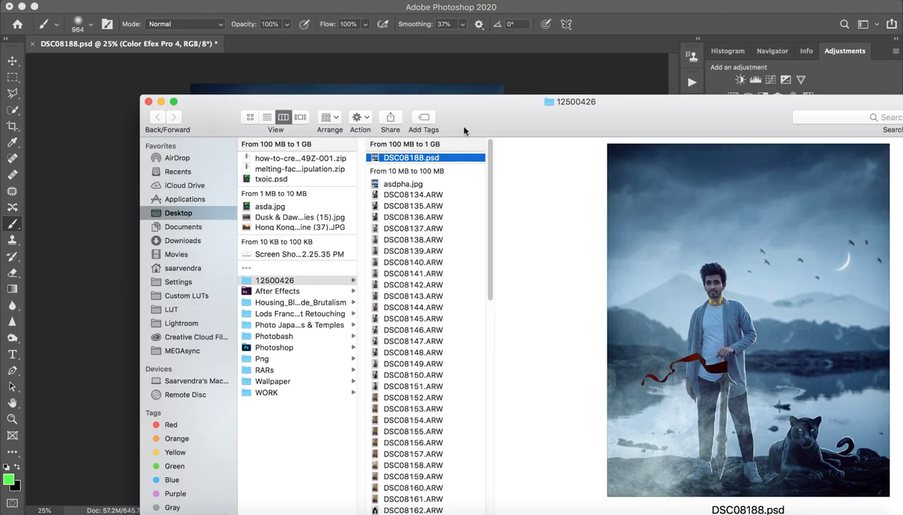
pyautogui.moveTo(459, 127); pyautogui.dragTo(429, 8)
pyautogui.scroll(-15, 413, 280)
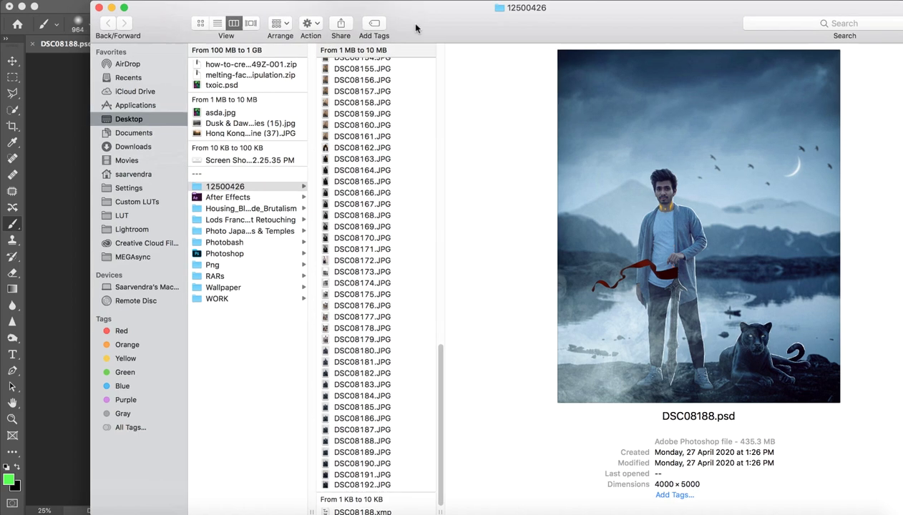
pyautogui.moveTo(409, 22); pyautogui.dragTo(365, 315)
pyautogui.moveTo(345, 348); pyautogui.dragTo(391, 29)
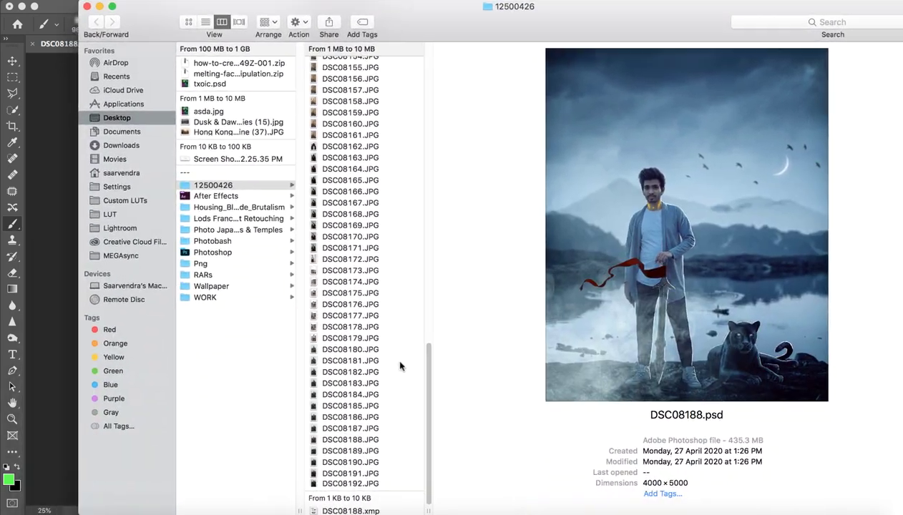
pyautogui.click(350, 439)
pyautogui.press('space')
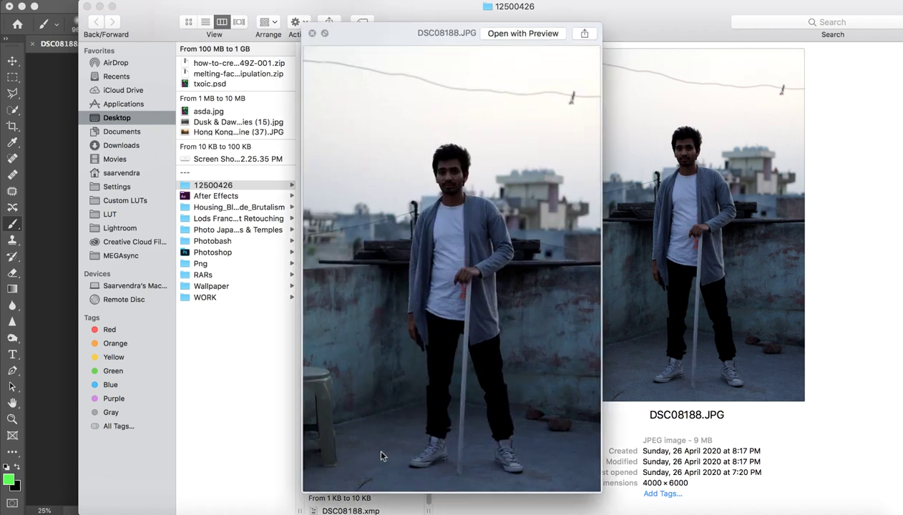
pyautogui.press('space')
pyautogui.press('super+w')
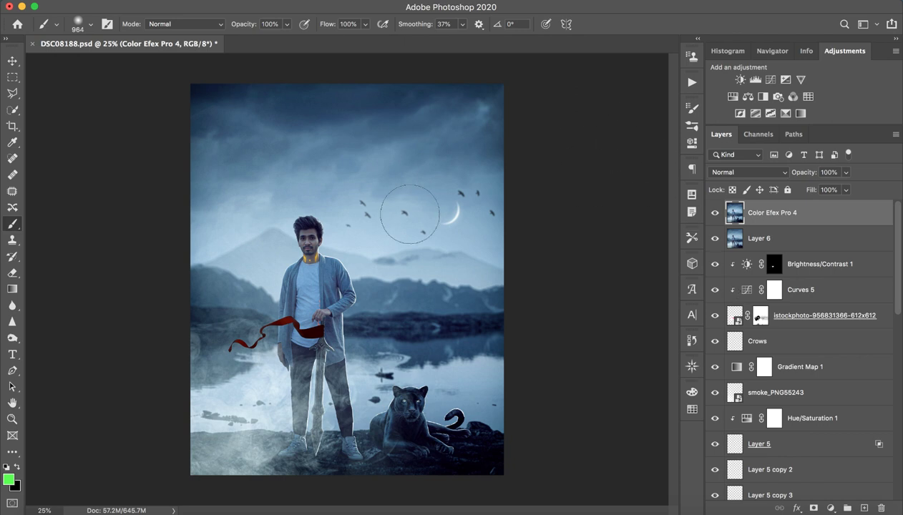
# Step: Show only the Layer 0 copy layer and turn its mask off and on to compare cutout and original photo
pyautogui.moveTo(399, 210); pyautogui.dragTo(368, 212)
pyautogui.scroll(-15, 780, 357)
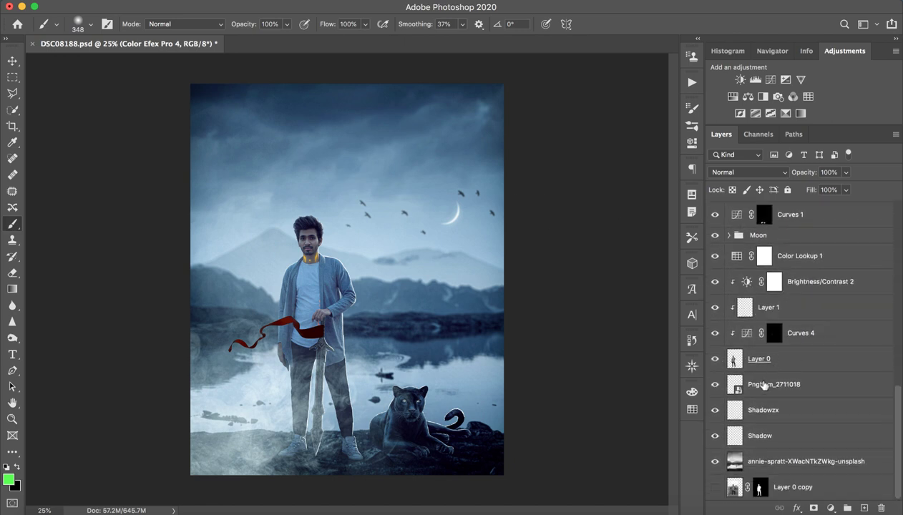
pyautogui.keyDown('alt'); pyautogui.click(714, 487); pyautogui.keyUp('alt')
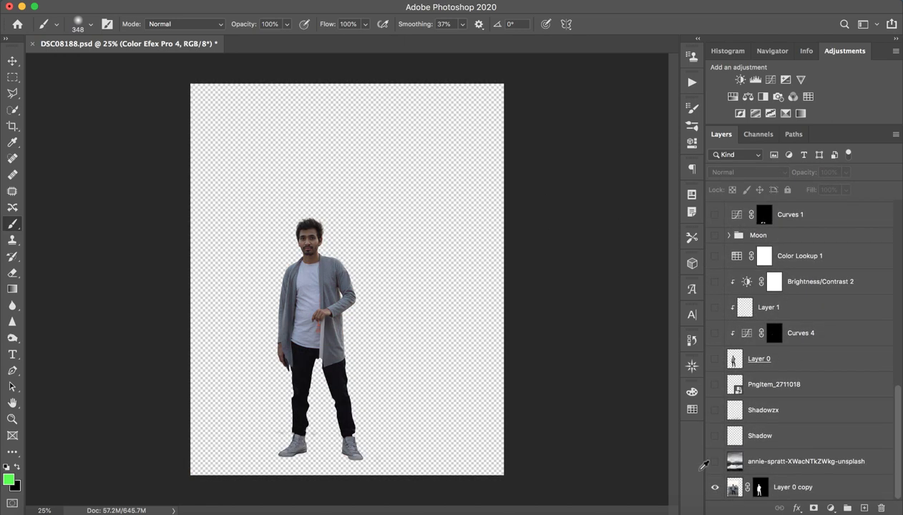
pyautogui.keyDown('shift'); pyautogui.click(760, 488); pyautogui.keyUp('shift')
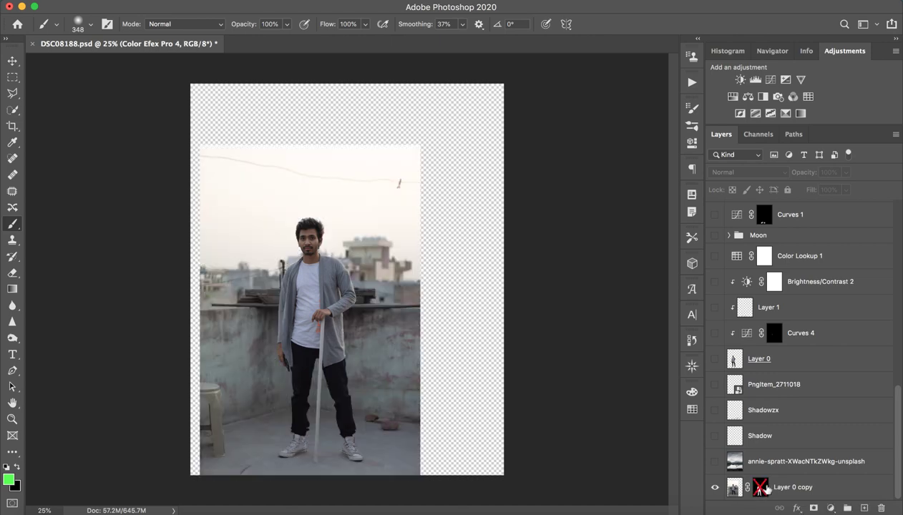
pyautogui.keyDown('shift'); pyautogui.click(761, 489); pyautogui.keyUp('shift')
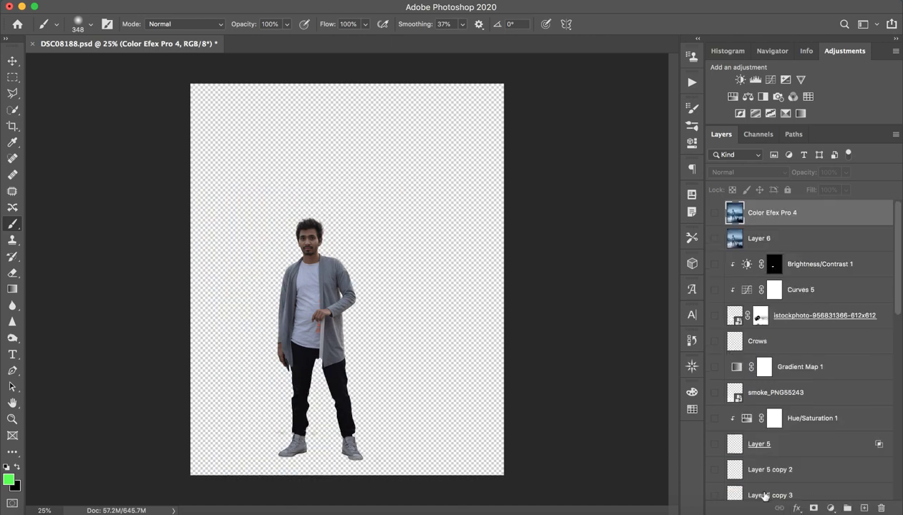
pyautogui.scroll(-10, 782, 393)
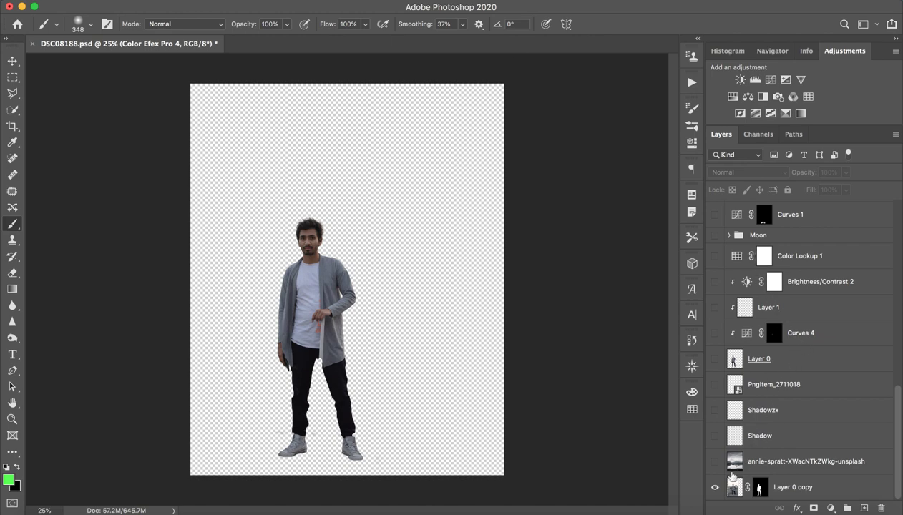
# Step: Hide the Layer 0 copy layer, then show and select the annie-spratt-XWacNTkZWkg-unsplash background layer
pyautogui.click(716, 489)
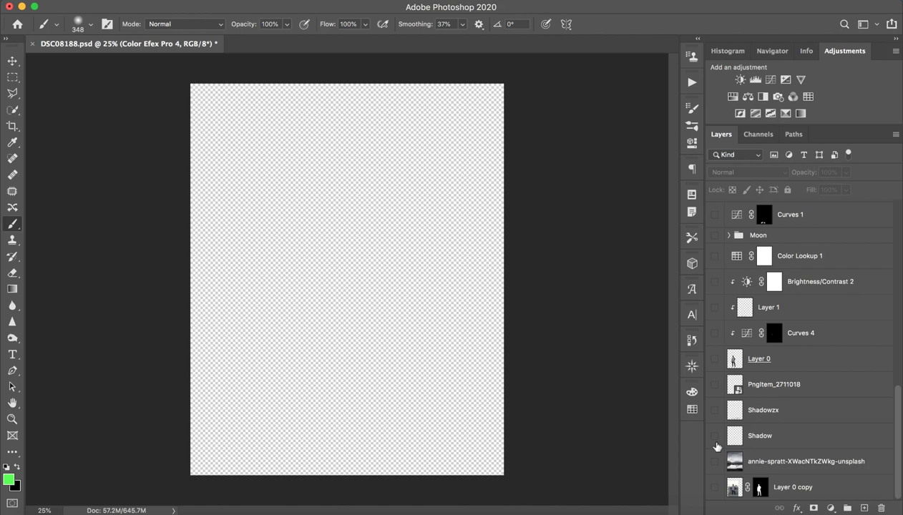
pyautogui.click(715, 461)
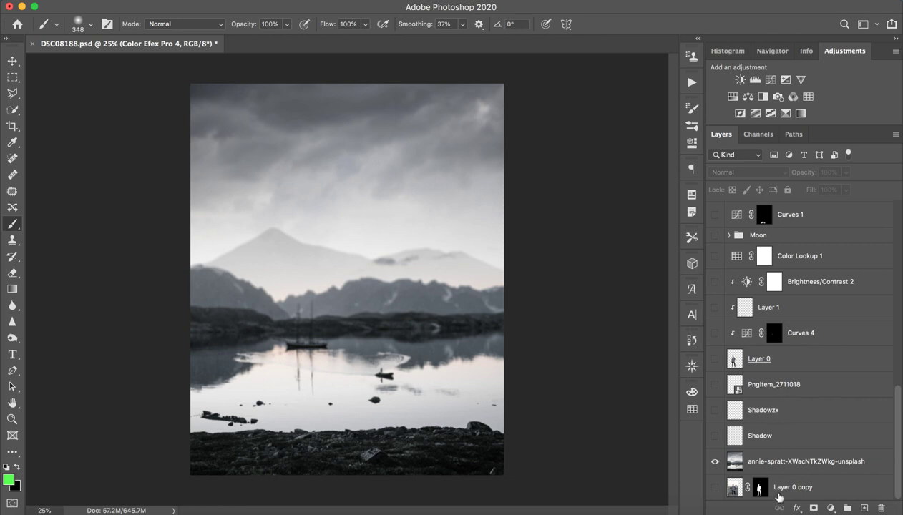
pyautogui.click(843, 488)
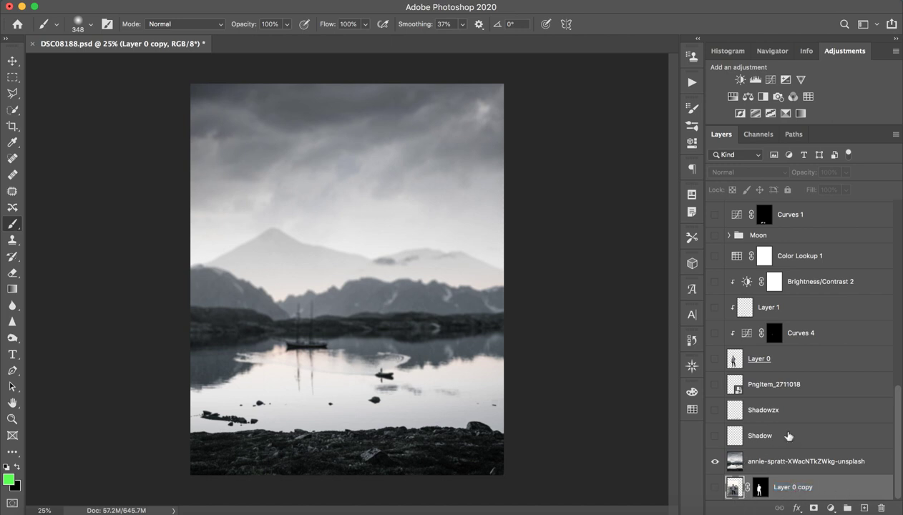
pyautogui.click(769, 460)
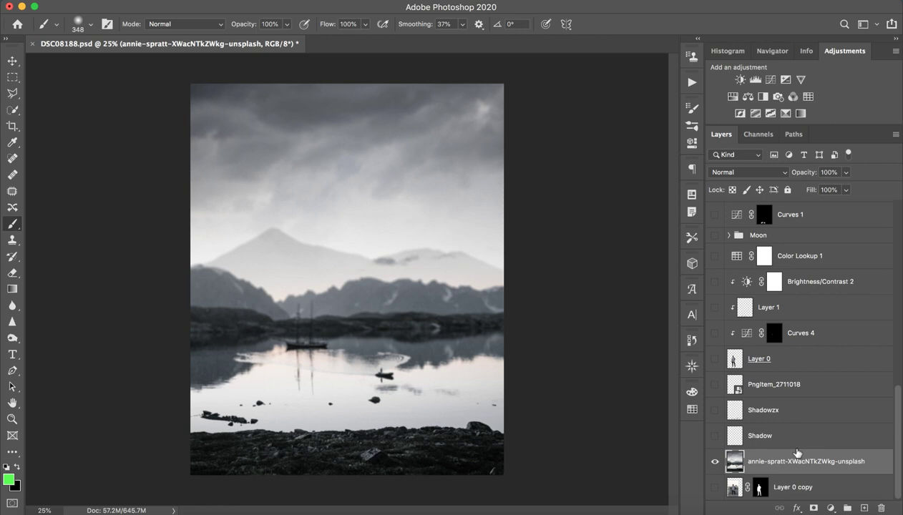
# Step: Show the Layer 0 cutout of the man, pick the Pen tool, then the Quick Selection tool with a 108 px brush
pyautogui.click(779, 357)
pyautogui.click(715, 358)
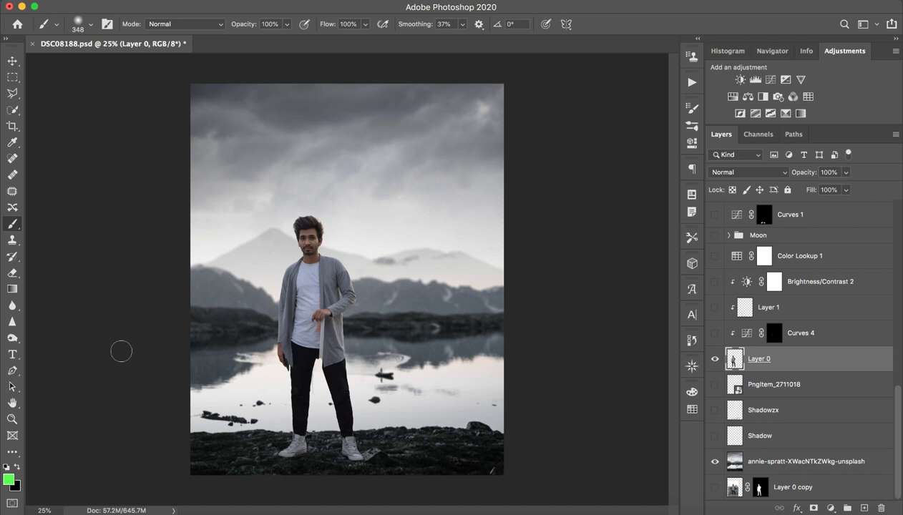
pyautogui.click(12, 370)
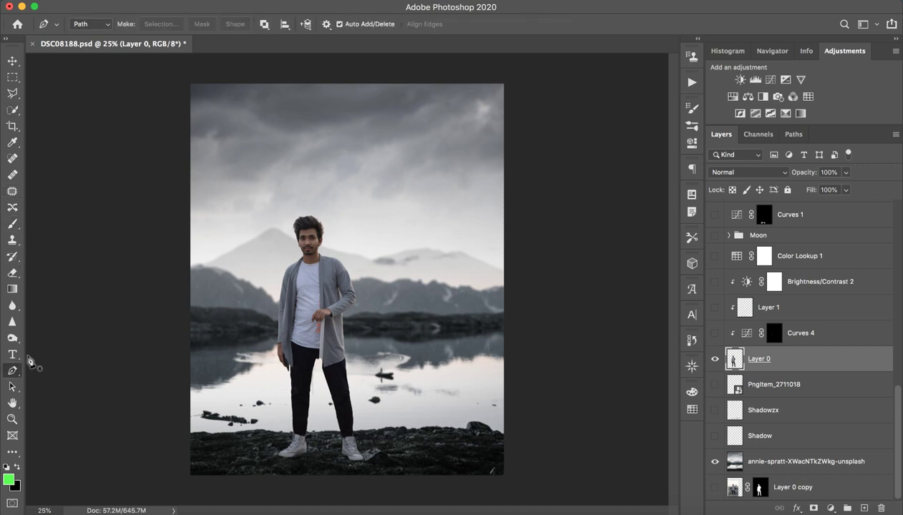
pyautogui.click(13, 109)
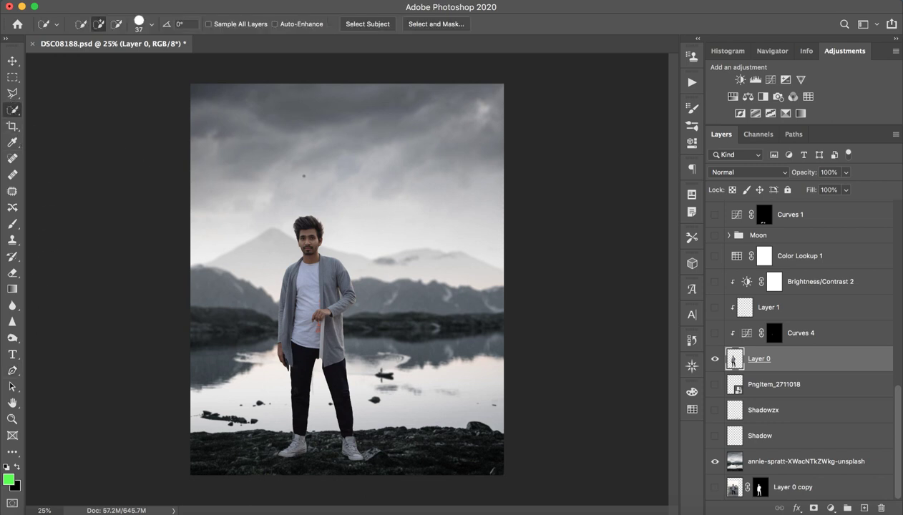
pyautogui.moveTo(346, 221); pyautogui.dragTo(379, 221)
# Step: Select the PngItem_2711018 panther layer and make it visible beside the man
pyautogui.click(775, 386)
pyautogui.click(715, 385)
pyautogui.click(715, 385)
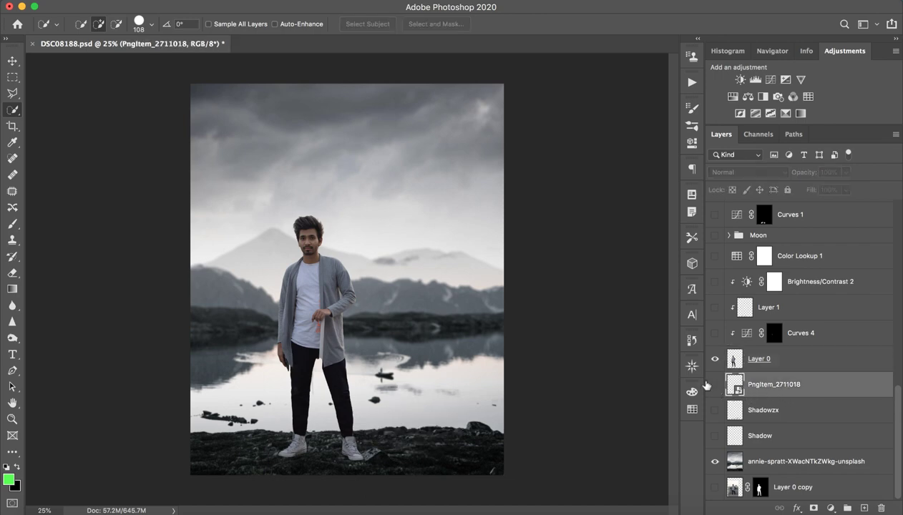
pyautogui.click(714, 384)
pyautogui.press('z')
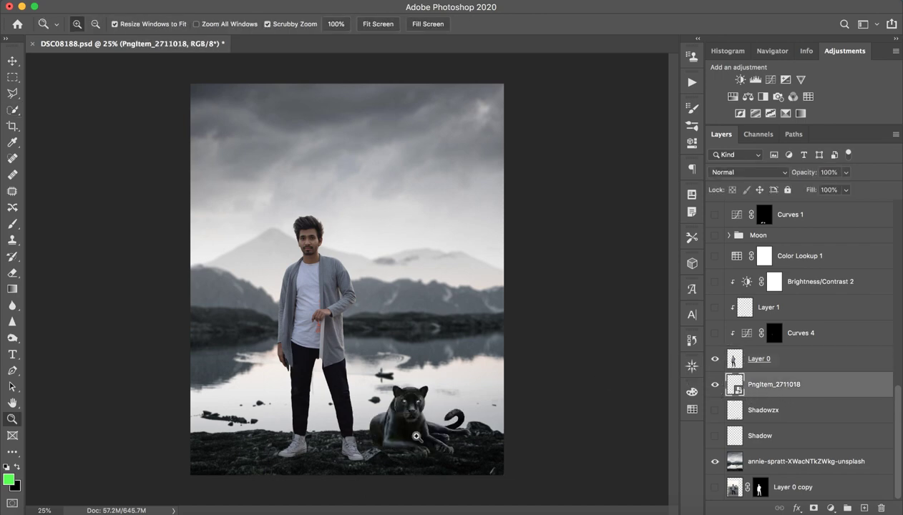
pyautogui.moveTo(413, 433)
pyautogui.mouseDown()
pyautogui.moveTo(478, 431)
pyautogui.moveTo(451, 435)
pyautogui.moveTo(468, 374)
pyautogui.mouseUp()
pyautogui.press('w')
pyautogui.press('z')
pyautogui.moveTo(481, 375); pyautogui.dragTo(462, 367)
pyautogui.press('w')
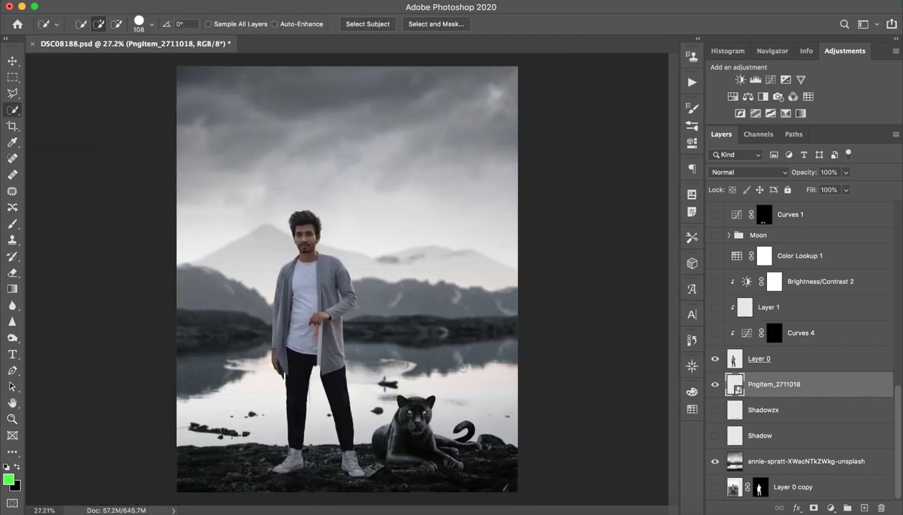
# Step: Show the Shadowzx layer and toggle it off and on to compare the ground under the shoes and panther
pyautogui.click(770, 414)
pyautogui.click(715, 410)
pyautogui.press('z')
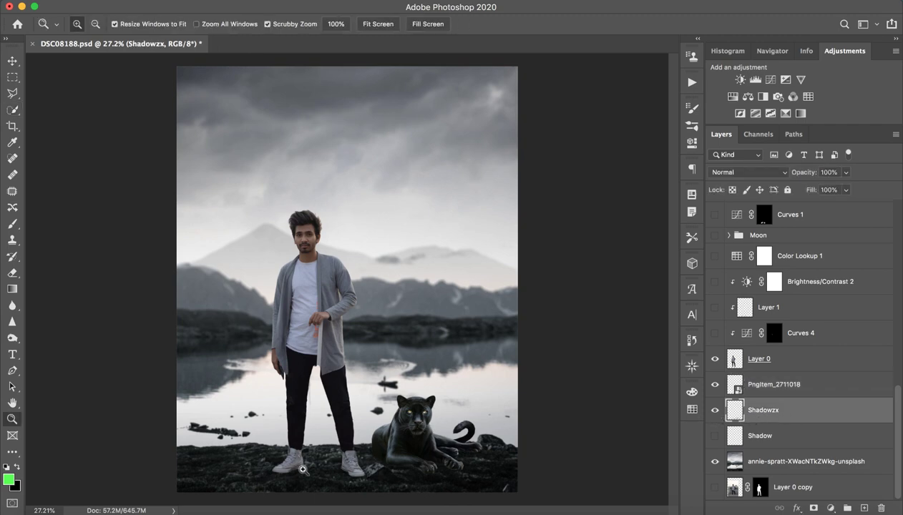
pyautogui.moveTo(436, 421)
pyautogui.mouseDown()
pyautogui.moveTo(424, 444)
pyautogui.moveTo(354, 462)
pyautogui.moveTo(367, 466)
pyautogui.moveTo(390, 340)
pyautogui.mouseUp()
pyautogui.press('w')
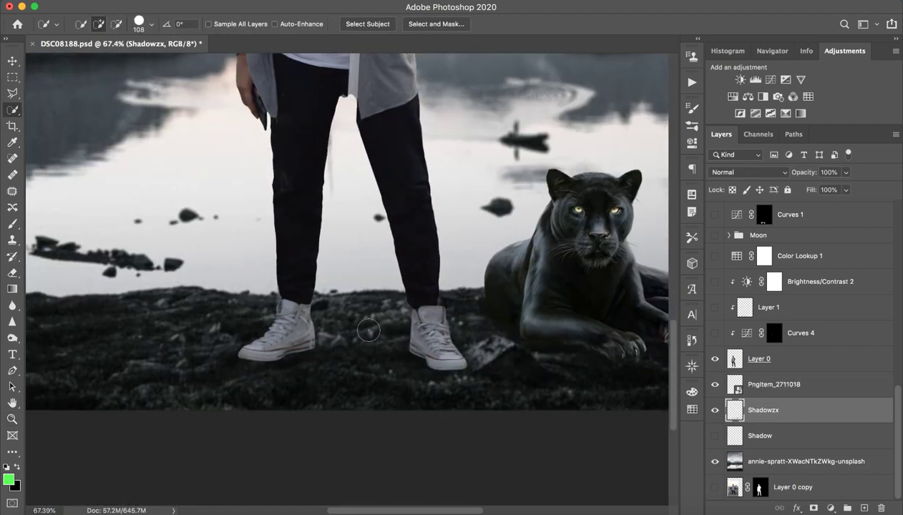
pyautogui.click(716, 412)
pyautogui.click(716, 412)
pyautogui.click(716, 412)
pyautogui.click(716, 411)
# Step: Set the Brush tool to 124 px and sample a dark foreground colour from the rocky ground
pyautogui.click(13, 223)
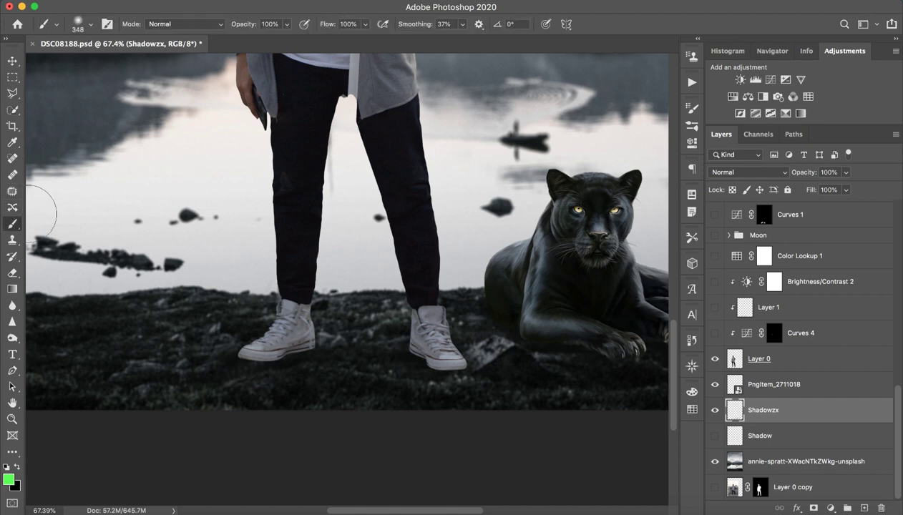
pyautogui.moveTo(380, 222)
pyautogui.keyDown('ctrl'); pyautogui.keyDown('alt'); pyautogui.mouseDown()
pyautogui.moveTo(363, 238)
pyautogui.moveTo(375, 240)
pyautogui.moveTo(357, 243)
pyautogui.mouseUp(); pyautogui.keyUp('alt'); pyautogui.keyUp('ctrl')
pyautogui.keyDown('alt'); pyautogui.moveTo(381, 374); pyautogui.dragTo(353, 371); pyautogui.keyUp('alt')
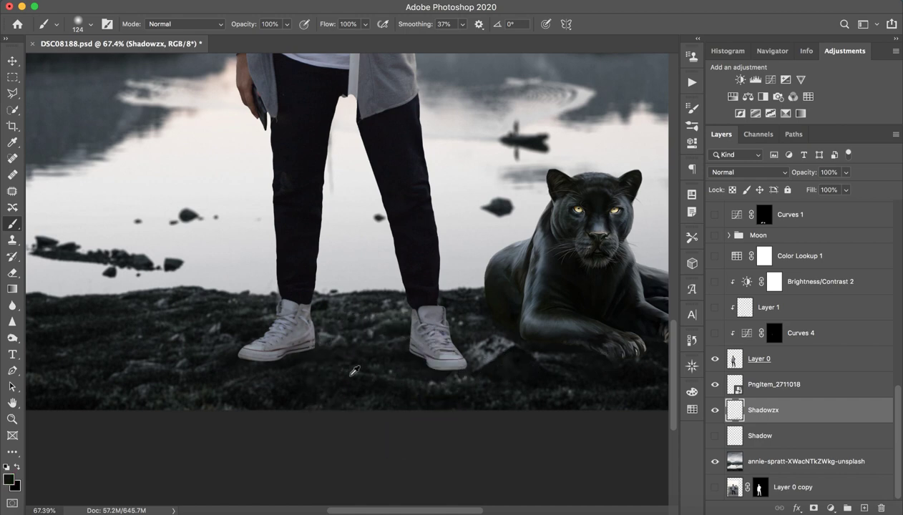
pyautogui.keyDown('alt'); pyautogui.click(170, 329); pyautogui.keyUp('alt')
pyautogui.keyDown('alt'); pyautogui.moveTo(163, 322); pyautogui.dragTo(171, 322); pyautogui.keyUp('alt')
pyautogui.keyDown('alt'); pyautogui.moveTo(195, 320); pyautogui.dragTo(194, 320); pyautogui.keyUp('alt')
# Step: Hide the Shadowzx layer and undo its deletion
pyautogui.click(713, 409)
pyautogui.click(879, 507)
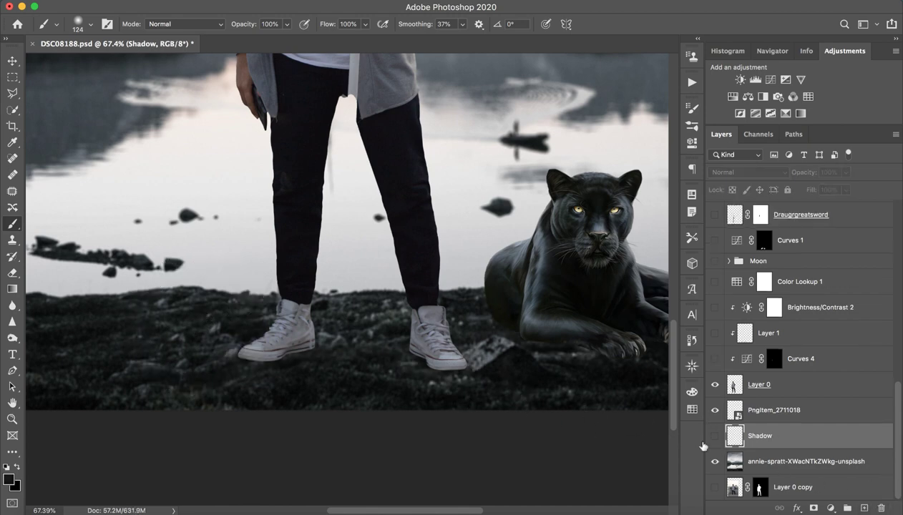
pyautogui.hotkey('ctrl', 'z')
pyautogui.scroll(-1, 780, 465)
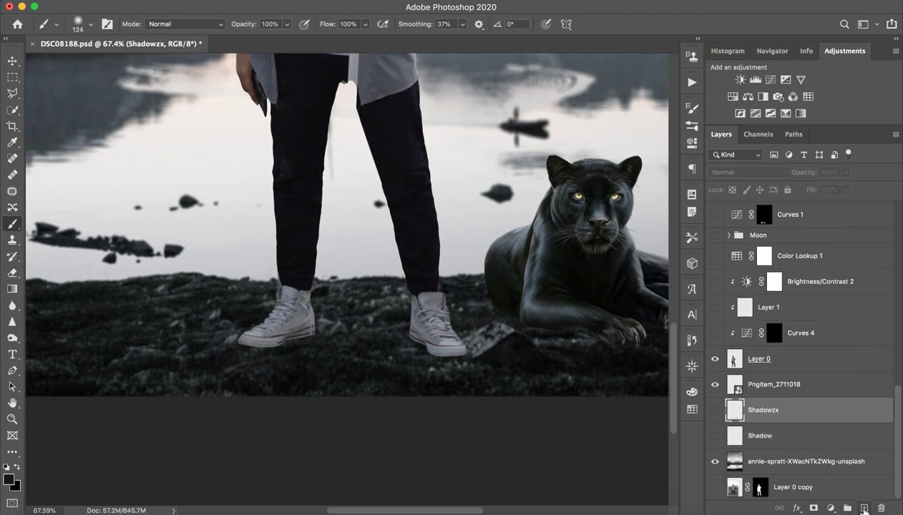
# Step: Create a new layer above Shadowzx and brush dark contact shadows beneath both of the man's shoes
pyautogui.click(864, 507)
pyautogui.moveTo(259, 342); pyautogui.dragTo(310, 334)
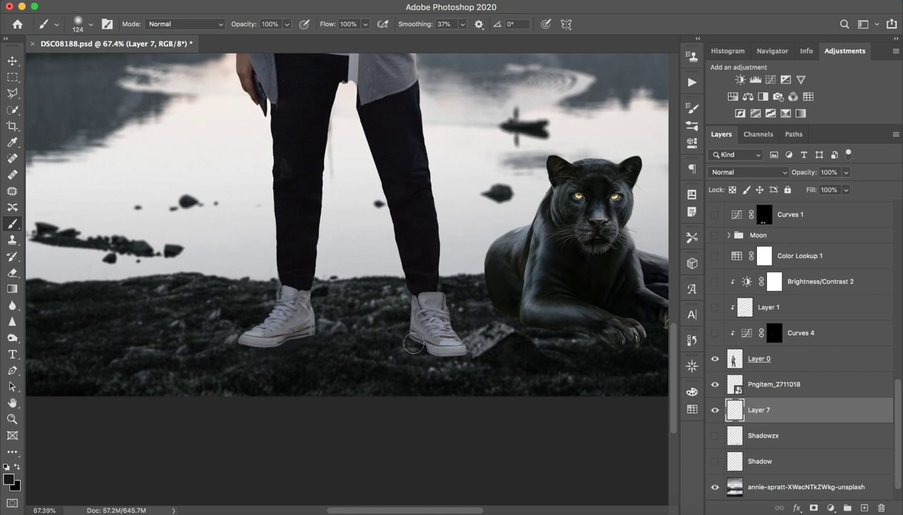
pyautogui.moveTo(414, 343)
pyautogui.mouseDown()
pyautogui.moveTo(460, 357)
pyautogui.moveTo(397, 357)
pyautogui.moveTo(404, 349)
pyautogui.moveTo(351, 332)
pyautogui.moveTo(431, 341)
pyautogui.moveTo(382, 348)
pyautogui.mouseUp()
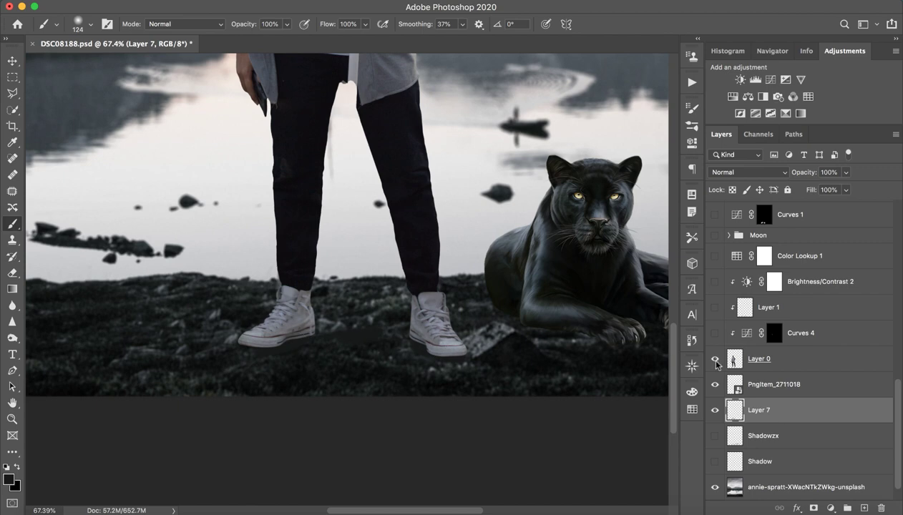
pyautogui.hscroll(5, 510, 328)
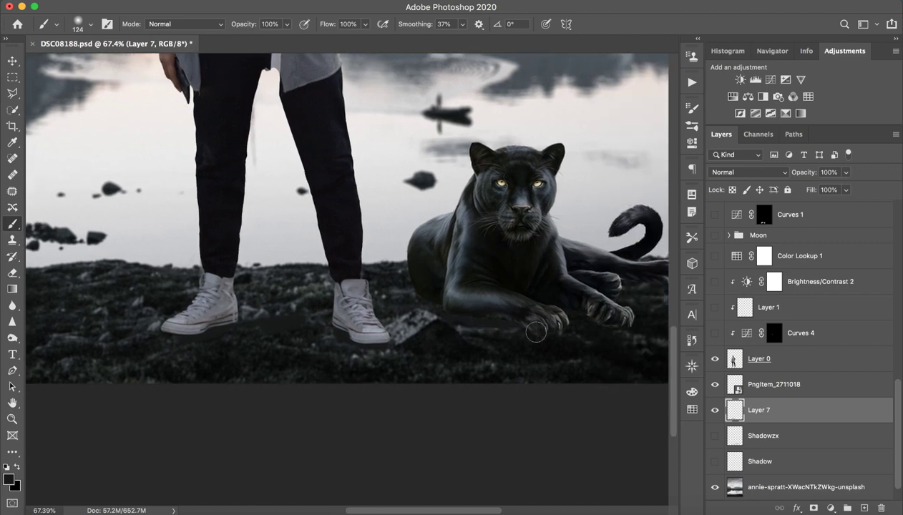
# Step: Sample the dark ground colour, brush shadows beneath the panther's body and paws, and hide the new shadow layer to compare
pyautogui.keyDown('alt'); pyautogui.click(614, 343); pyautogui.keyUp('alt')
pyautogui.keyDown('alt'); pyautogui.click(595, 343); pyautogui.keyUp('alt')
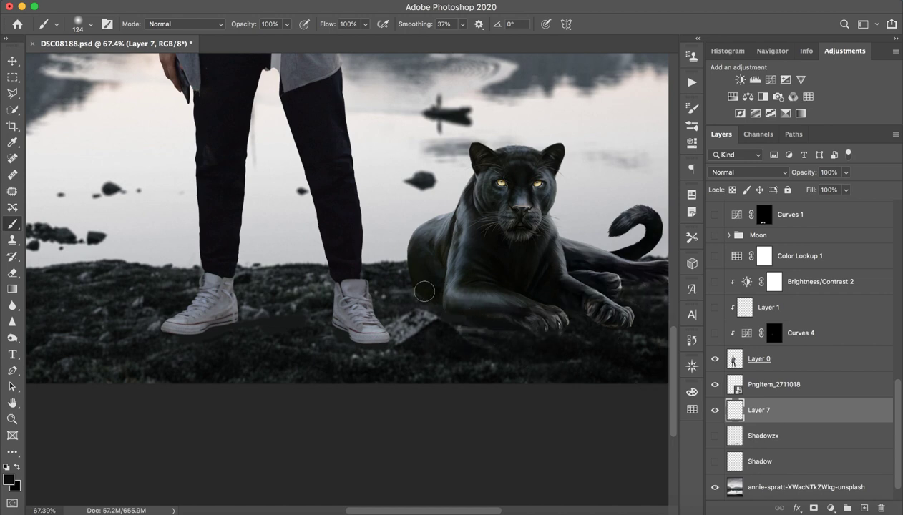
pyautogui.moveTo(447, 313); pyautogui.dragTo(495, 332)
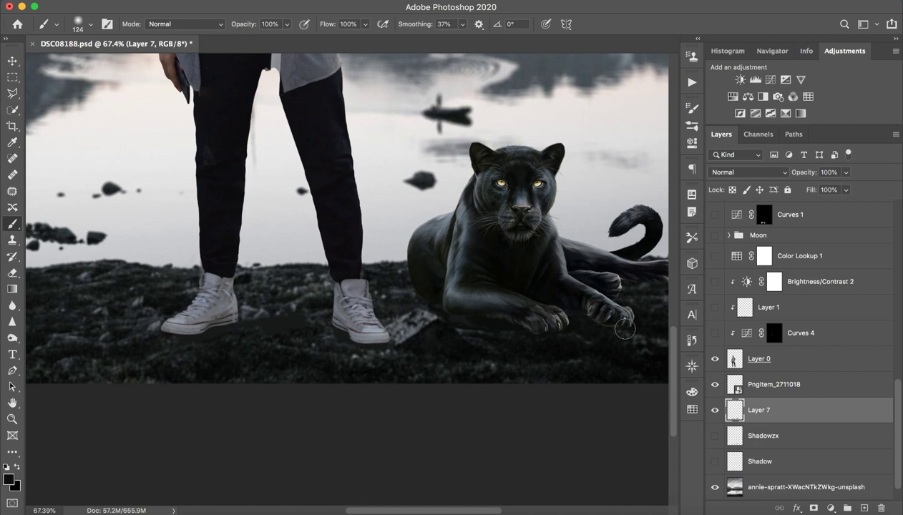
pyautogui.hscroll(3, 594, 314)
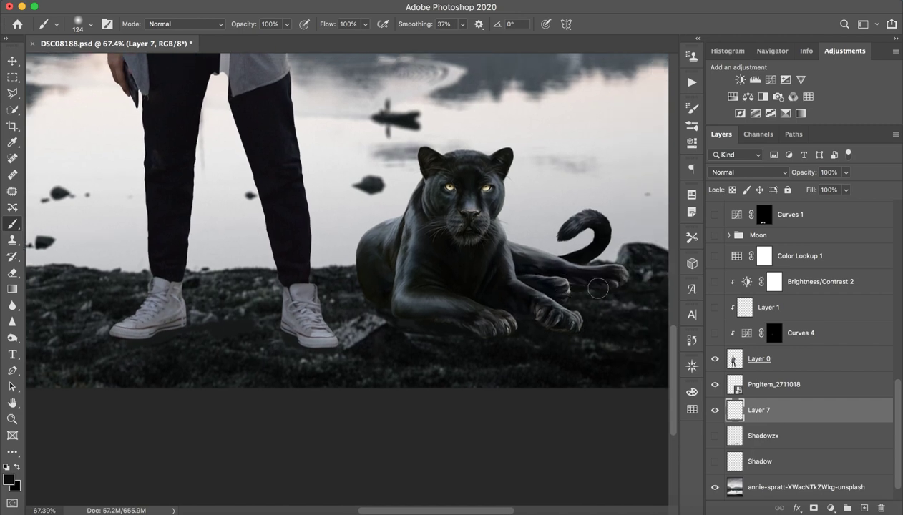
pyautogui.moveTo(605, 290); pyautogui.dragTo(545, 292)
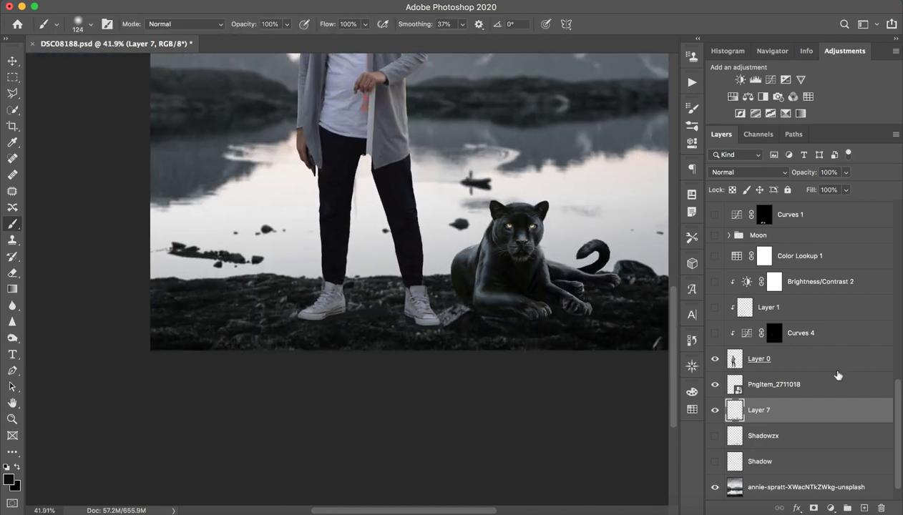
pyautogui.click(714, 410)
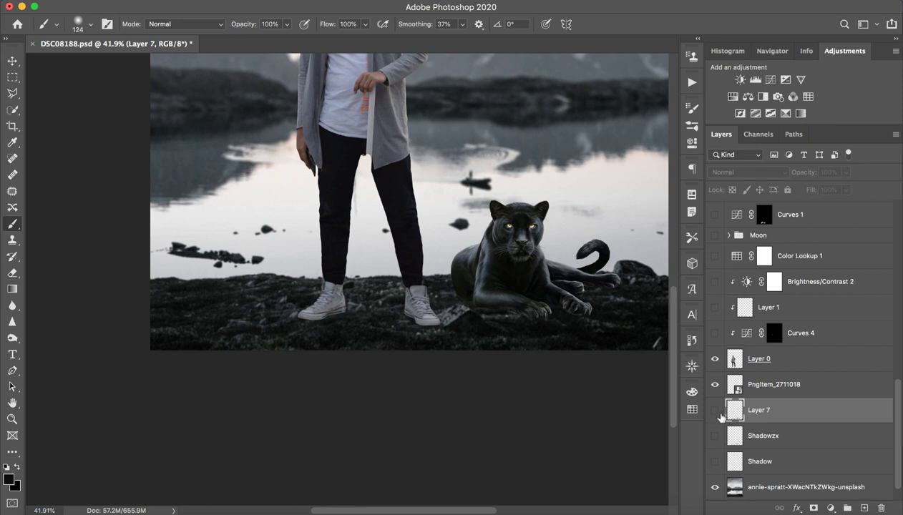
# Step: Delete the newly painted shadow layer and show the original Shadowzx and Shadow layers
pyautogui.moveTo(721, 417); pyautogui.dragTo(880, 507)
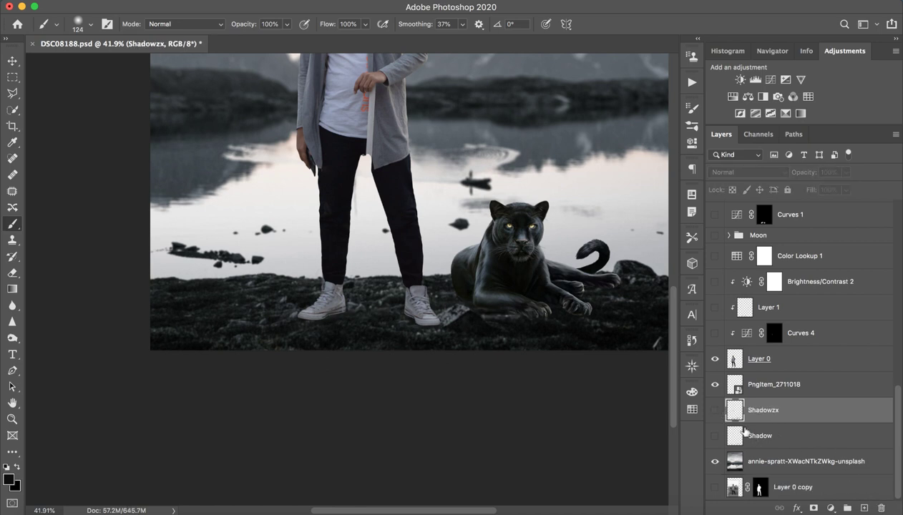
pyautogui.click(715, 411)
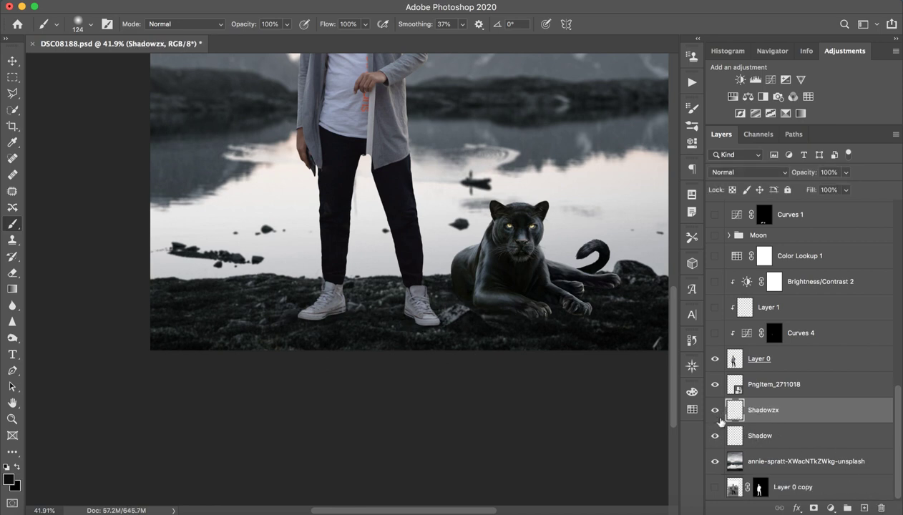
# Step: Compare the ground beneath the man's shoes up close with the Shadowzx and Shadow layers each hidden and shown in turn
pyautogui.press('z')
pyautogui.moveTo(379, 325); pyautogui.dragTo(431, 325)
pyautogui.press('b')
pyautogui.click(714, 413)
pyautogui.click(713, 414)
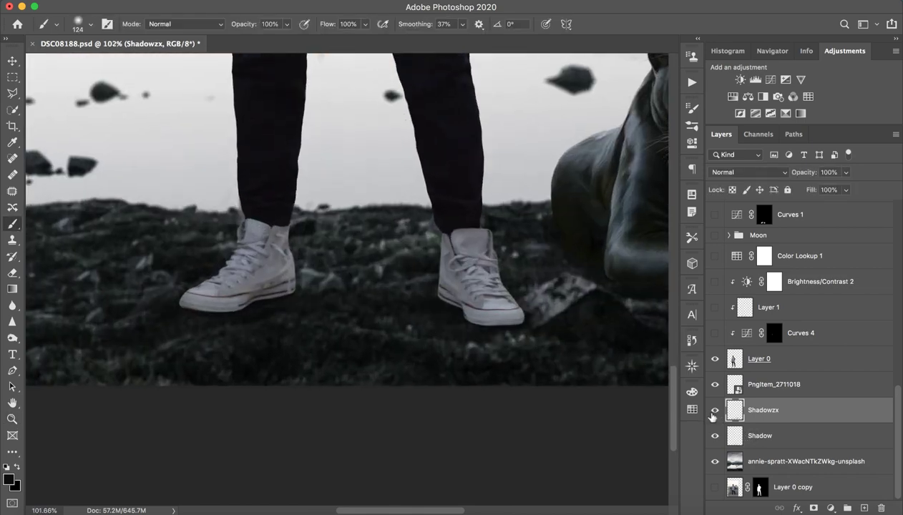
pyautogui.click(713, 437)
pyautogui.click(713, 438)
pyautogui.click(712, 441)
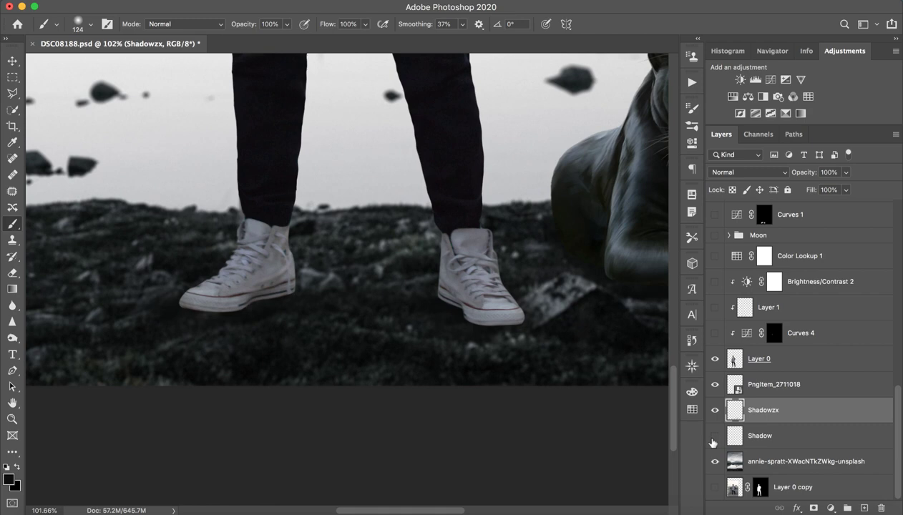
pyautogui.click(714, 439)
# Step: Hide Shadowzx and Shadow together, and show both again to compare their combined effect under the shoes
pyautogui.moveTo(476, 306); pyautogui.dragTo(449, 314)
pyautogui.click(712, 414)
pyautogui.click(714, 435)
pyautogui.click(713, 412)
pyautogui.click(714, 437)
# Step: Show the clipped Layer 1 shading on the man's shoes, compare it on and off, and make it the active layer
pyautogui.press('z')
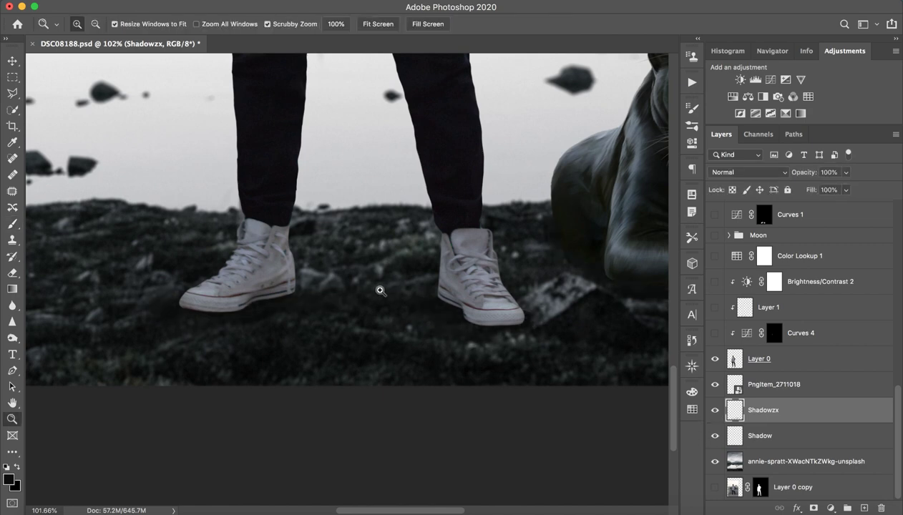
pyautogui.moveTo(381, 290)
pyautogui.mouseDown()
pyautogui.moveTo(330, 283)
pyautogui.moveTo(346, 295)
pyautogui.mouseUp()
pyautogui.press('z')
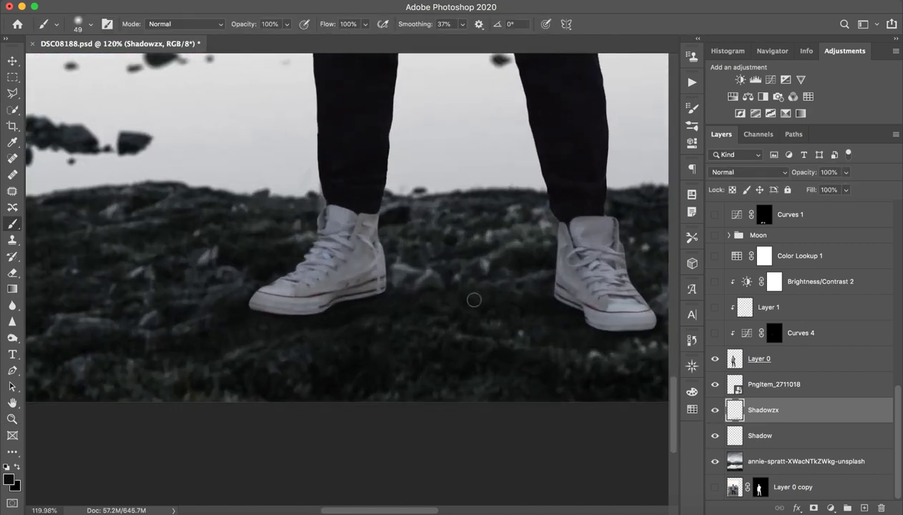
pyautogui.press('space')
pyautogui.moveTo(463, 272); pyautogui.dragTo(376, 269)
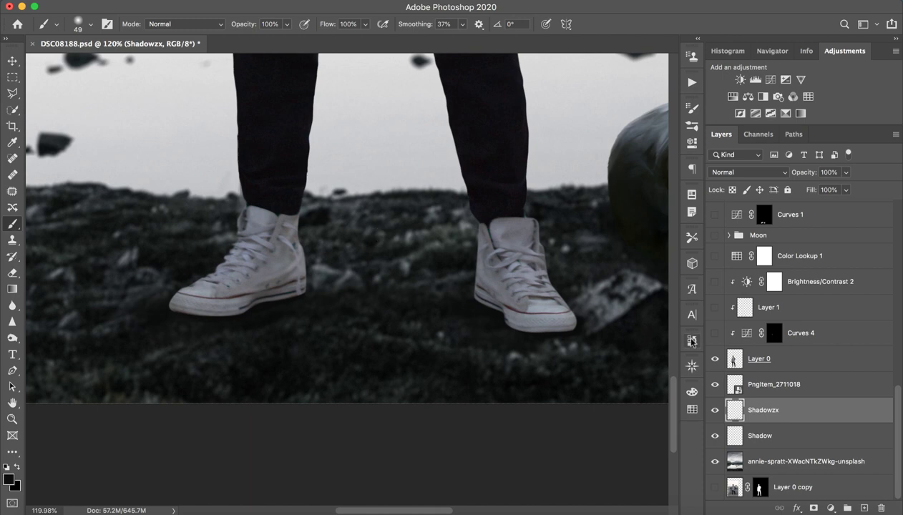
pyautogui.click(819, 343)
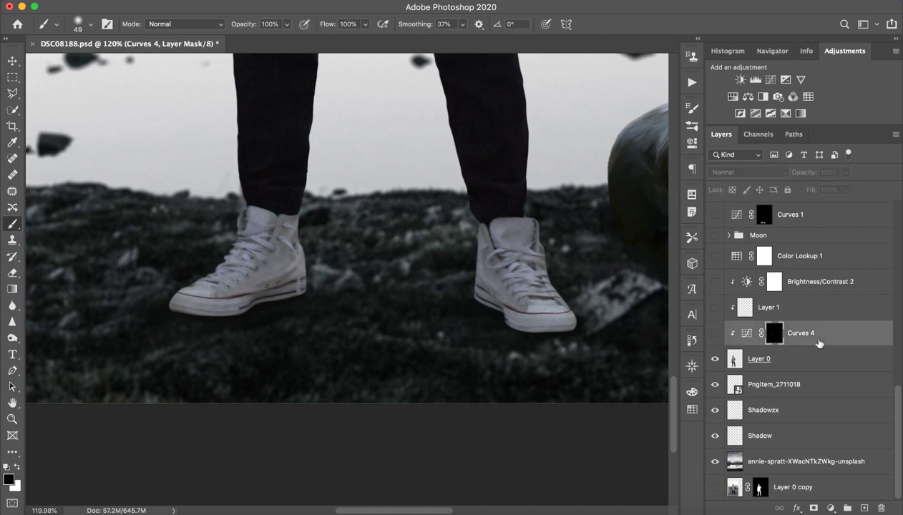
pyautogui.click(714, 307)
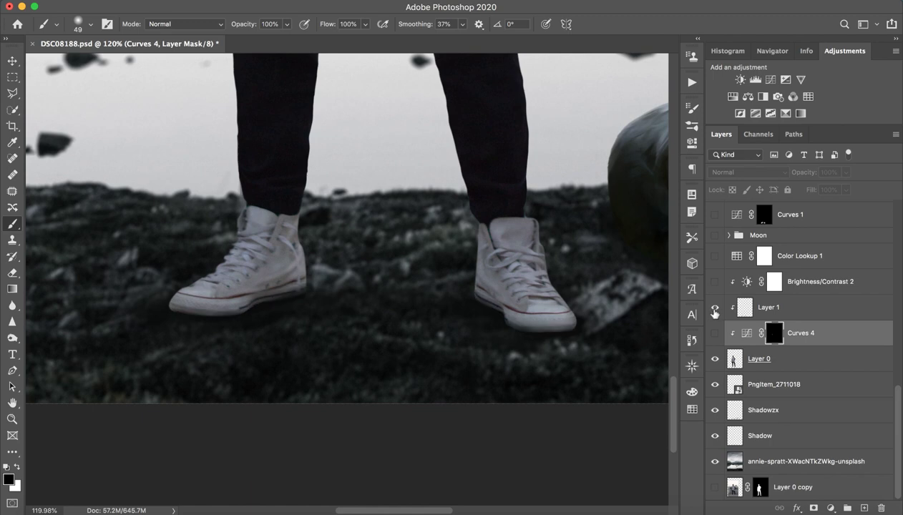
pyautogui.click(713, 308)
pyautogui.click(714, 308)
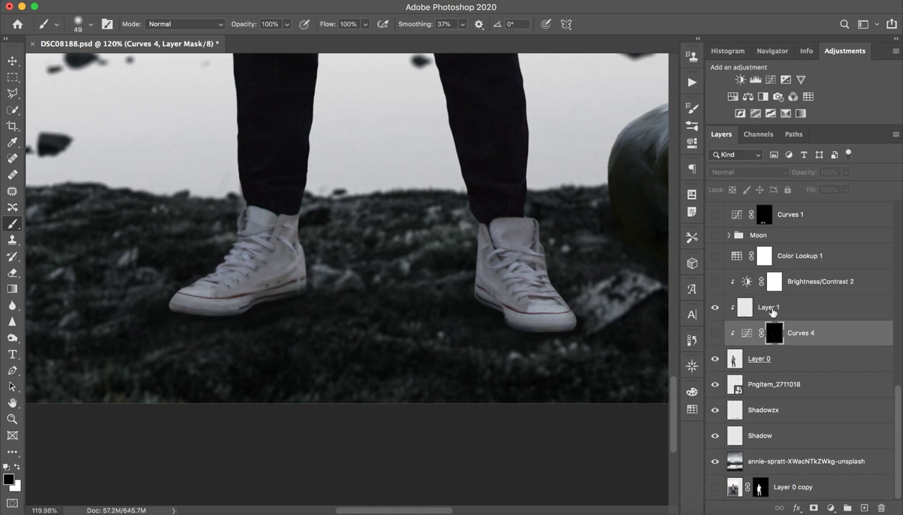
pyautogui.click(769, 307)
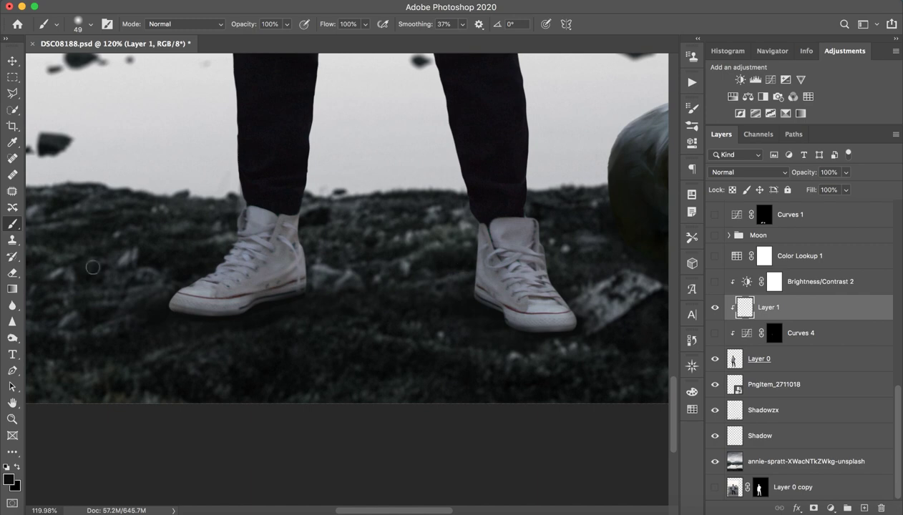
# Step: Try shading the shoe farther from the panther on Layer 1 with a 153 px brush in a sampled dark colour, and undo the strokes
pyautogui.keyDown('alt'); pyautogui.click(211, 289); pyautogui.keyUp('alt')
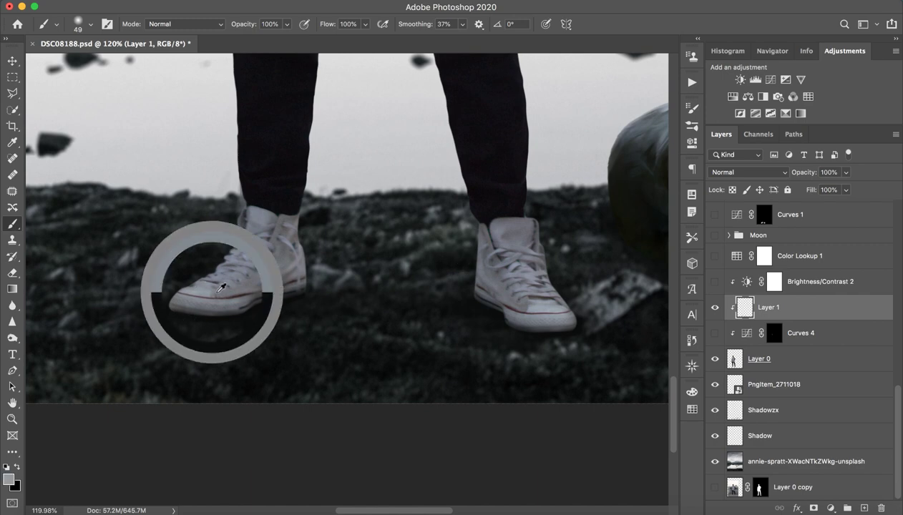
pyautogui.keyDown('alt'); pyautogui.click(283, 294); pyautogui.keyUp('alt')
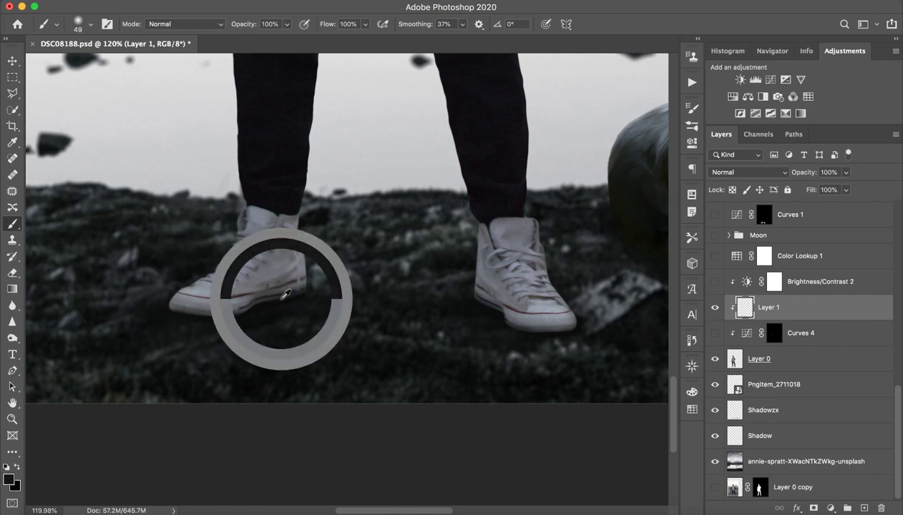
pyautogui.moveTo(212, 298)
pyautogui.mouseDown()
pyautogui.moveTo(251, 310)
pyautogui.moveTo(216, 318)
pyautogui.moveTo(245, 313)
pyautogui.moveTo(150, 309)
pyautogui.moveTo(255, 309)
pyautogui.moveTo(167, 314)
pyautogui.moveTo(231, 310)
pyautogui.moveTo(321, 272)
pyautogui.moveTo(312, 211)
pyautogui.moveTo(283, 292)
pyautogui.moveTo(294, 211)
pyautogui.moveTo(294, 265)
pyautogui.moveTo(274, 238)
pyautogui.moveTo(246, 237)
pyautogui.moveTo(216, 283)
pyautogui.moveTo(233, 264)
pyautogui.moveTo(188, 290)
pyautogui.mouseUp()
pyautogui.press('super+z')
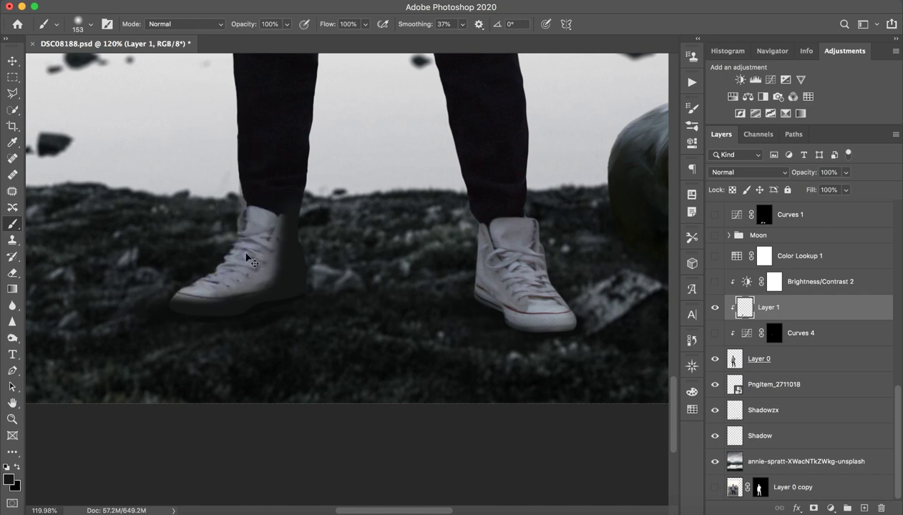
pyautogui.press('super+z')
pyautogui.press('super+z')
pyautogui.press('super+z')
pyautogui.press('super+z')
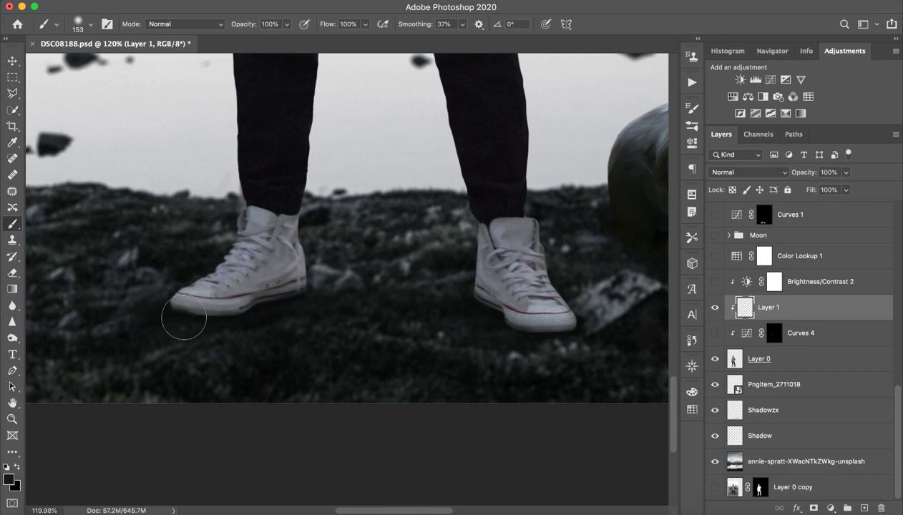
pyautogui.moveTo(184, 317); pyautogui.dragTo(246, 309)
pyautogui.press('super+z')
# Step: Toggle Layer 1's visibility to compare the shoes with and without the painted shading, leaving the layer shown
pyautogui.click(714, 307)
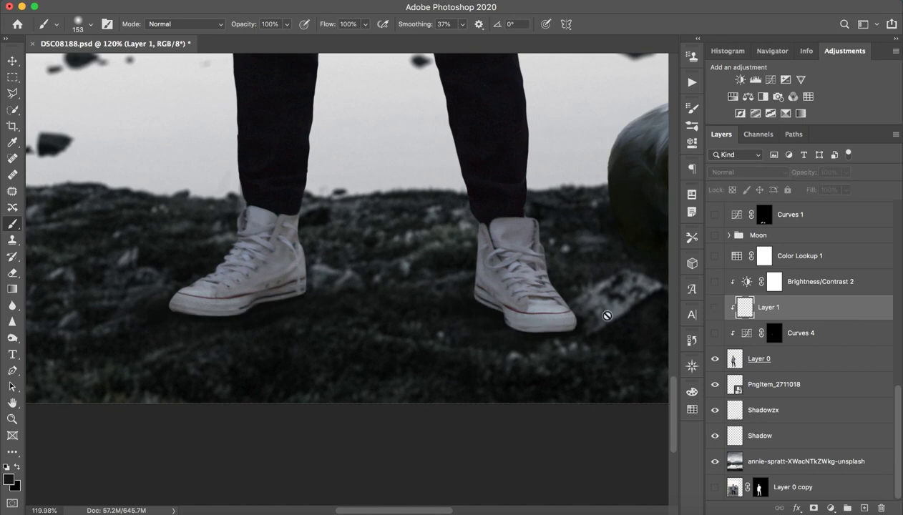
pyautogui.click(714, 314)
pyautogui.click(713, 315)
pyautogui.click(714, 315)
# Step: Select the clipped Curves 4 adjustment and turn it on, comparing the whole composite with and without it
pyautogui.press('z')
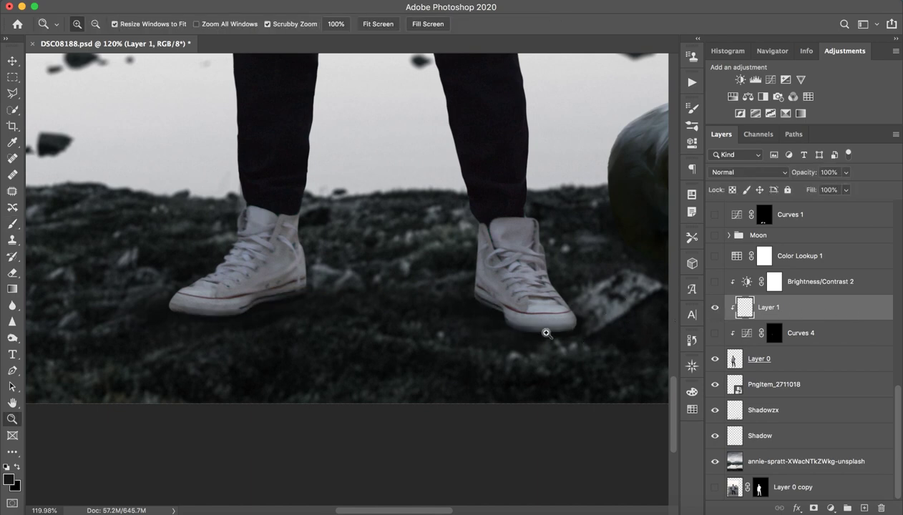
pyautogui.moveTo(543, 332); pyautogui.dragTo(507, 339)
pyautogui.press('b')
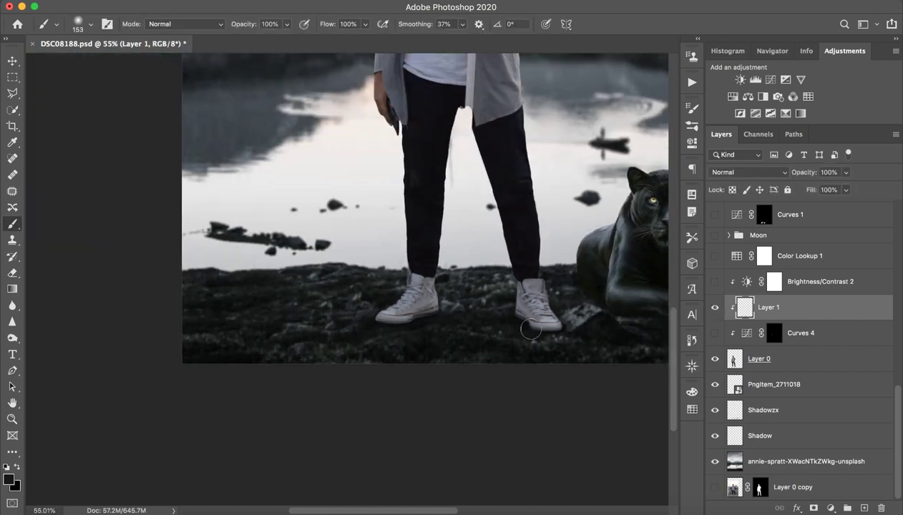
pyautogui.moveTo(570, 293)
pyautogui.mouseDown()
pyautogui.moveTo(489, 288)
pyautogui.moveTo(449, 303)
pyautogui.moveTo(472, 304)
pyautogui.mouseUp()
pyautogui.press('z')
pyautogui.press('b')
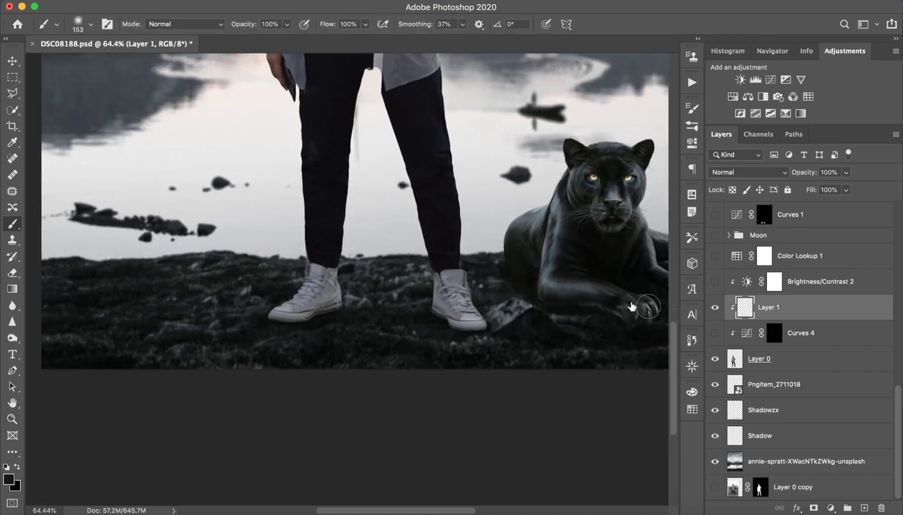
pyautogui.click(829, 338)
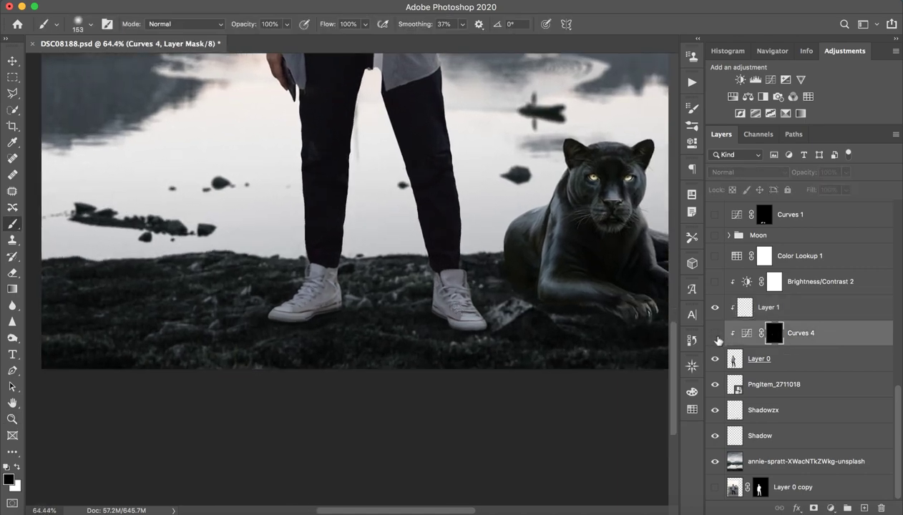
pyautogui.press('z')
pyautogui.keyDown('alt'); pyautogui.click(453, 292); pyautogui.keyUp('alt')
pyautogui.moveTo(454, 292)
pyautogui.mouseDown()
pyautogui.moveTo(492, 303)
pyautogui.moveTo(533, 251)
pyautogui.mouseUp()
pyautogui.press('b')
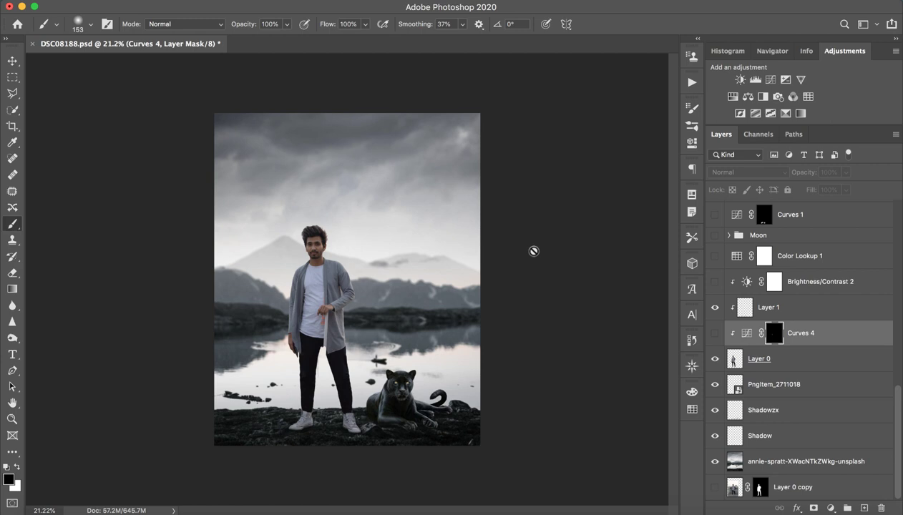
pyautogui.click(713, 334)
pyautogui.click(714, 334)
pyautogui.click(714, 334)
pyautogui.click(714, 334)
pyautogui.click(716, 335)
pyautogui.click(715, 334)
pyautogui.click(713, 335)
pyautogui.click(713, 336)
pyautogui.click(712, 339)
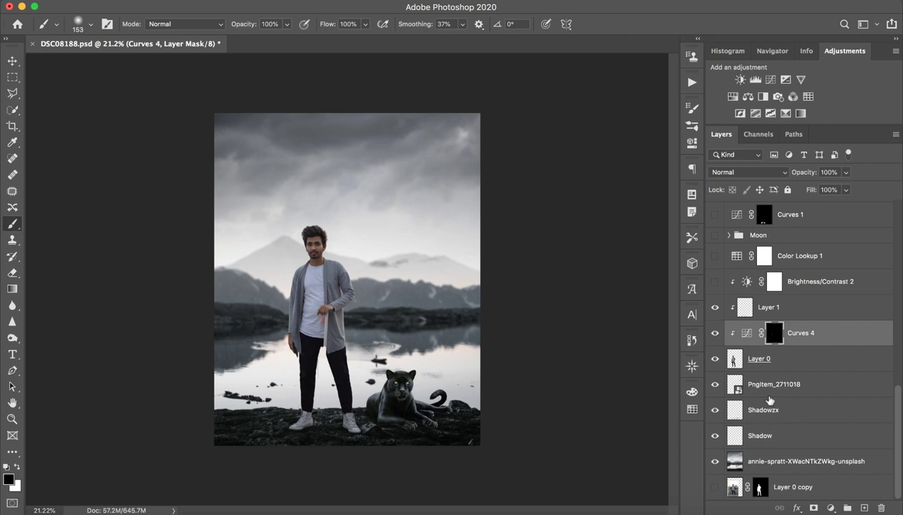
# Step: Select the Brightness/Contrast 2 adjustment and turn it on, comparing the man with and without it
pyautogui.scroll(10, 748, 443)
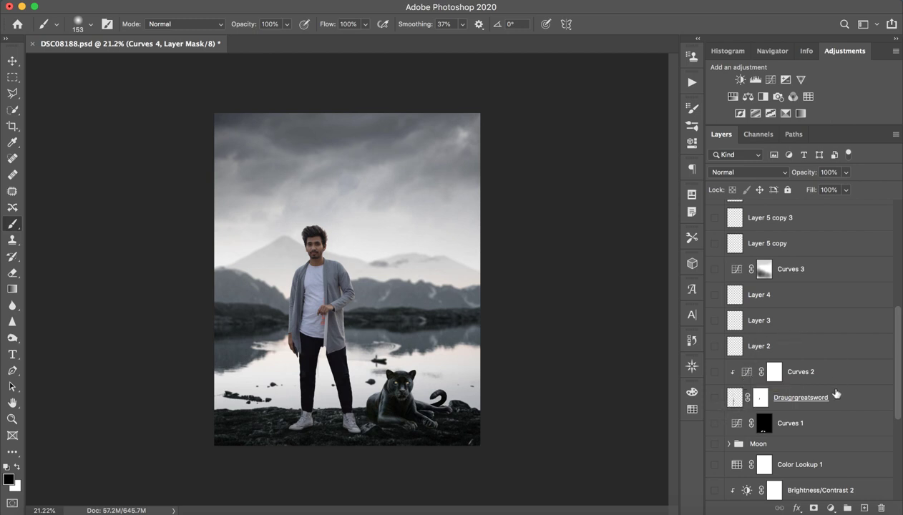
pyautogui.scroll(-4, 836, 368)
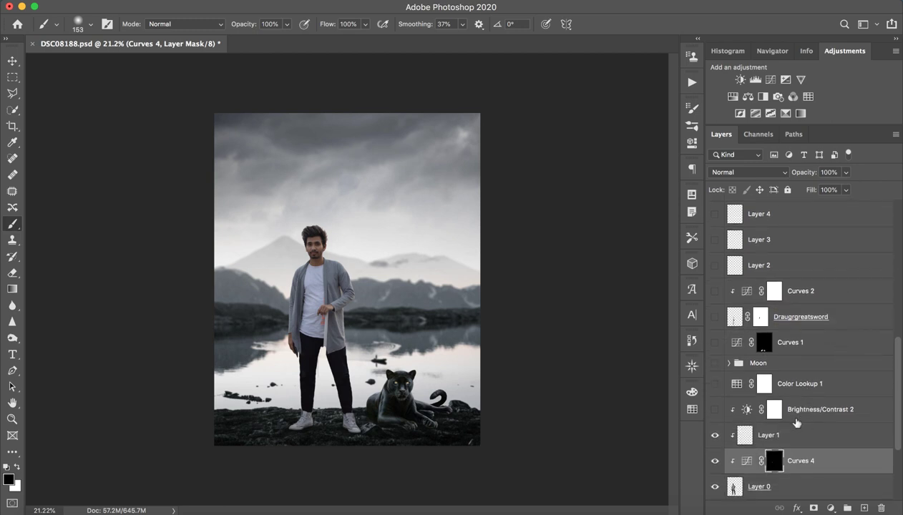
pyautogui.click(807, 411)
pyautogui.click(715, 410)
pyautogui.click(714, 409)
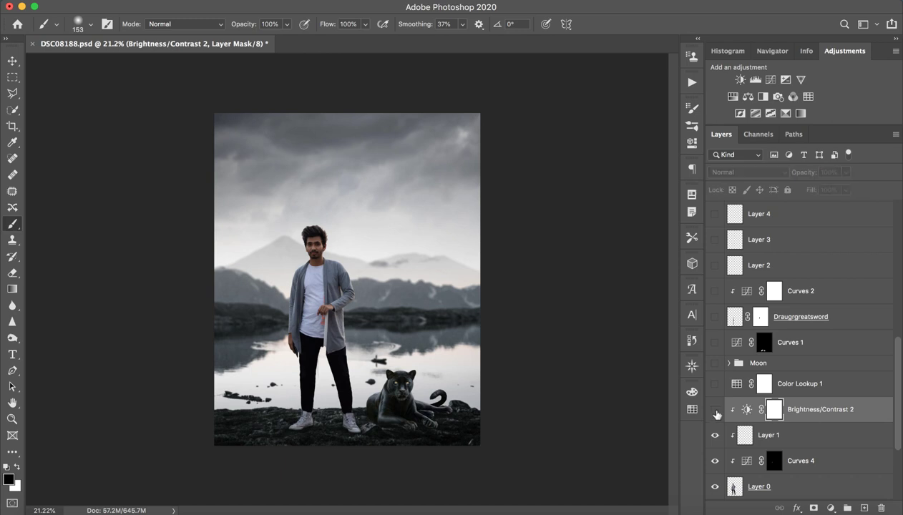
pyautogui.click(714, 409)
# Step: Examine the Brightness/Contrast 2 settings and toggle the adjustment to compare its effect on the man
pyautogui.press('z')
pyautogui.moveTo(326, 263); pyautogui.dragTo(341, 282)
pyautogui.scroll(-2, 341, 283)
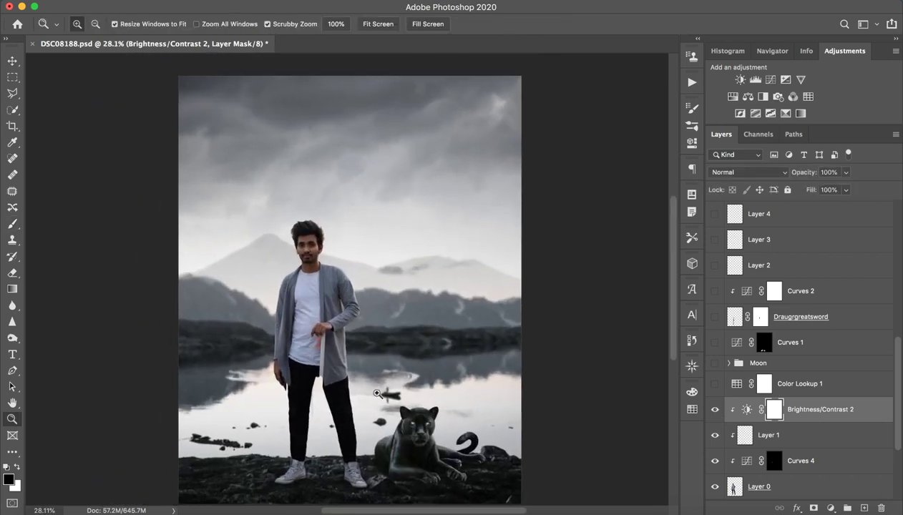
pyautogui.press('b')
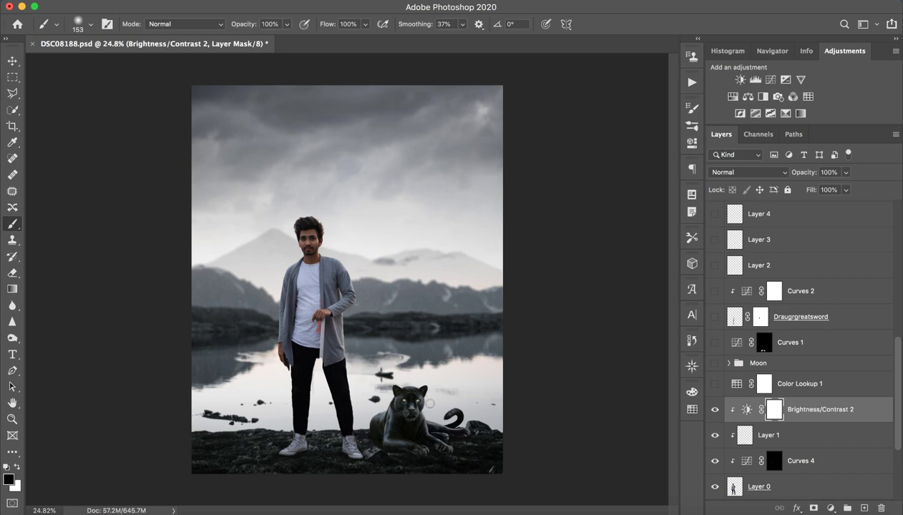
pyautogui.doubleClick(744, 416)
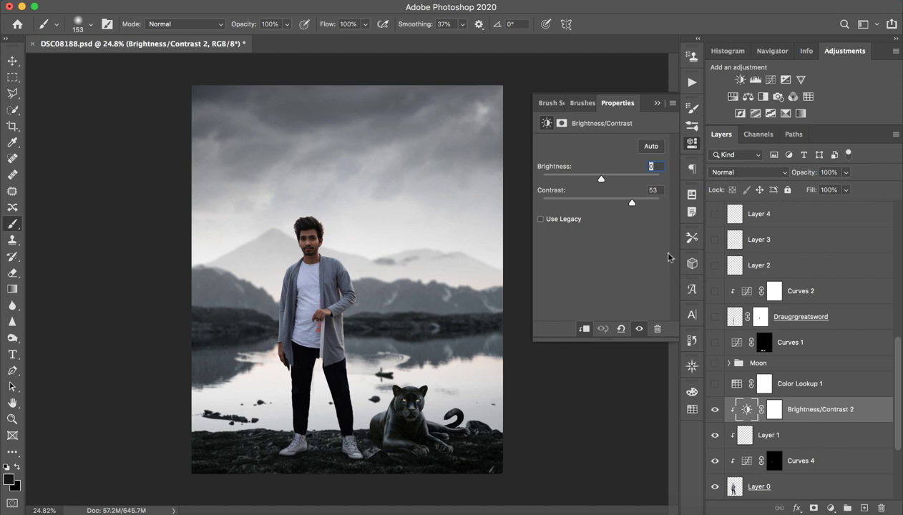
pyautogui.click(657, 105)
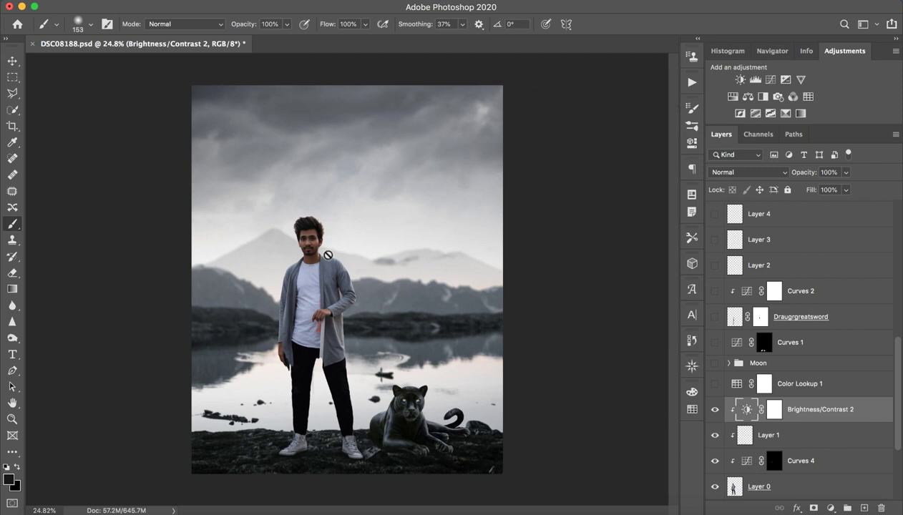
pyautogui.click(714, 412)
pyautogui.click(712, 412)
# Step: Turn on the Color Lookup 1 adjustment and review its 3DLUT file in the layer's properties
pyautogui.click(817, 387)
pyautogui.click(715, 383)
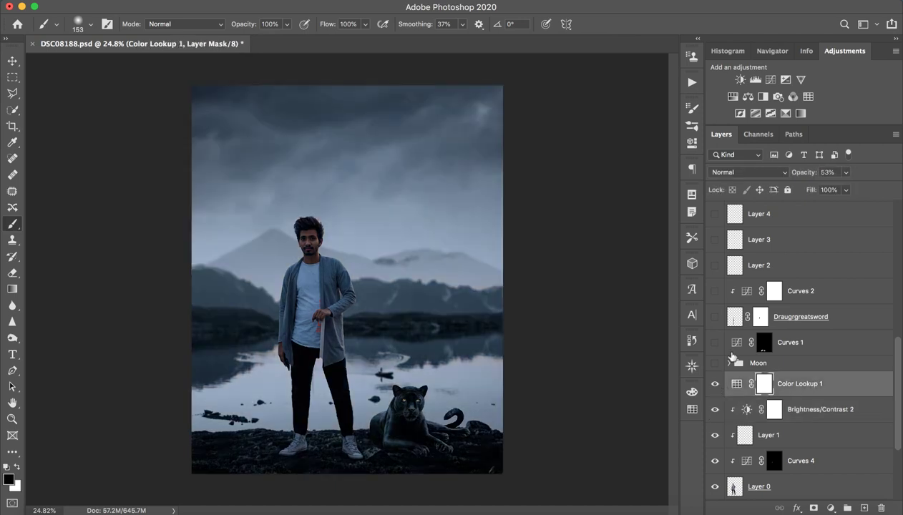
pyautogui.doubleClick(736, 384)
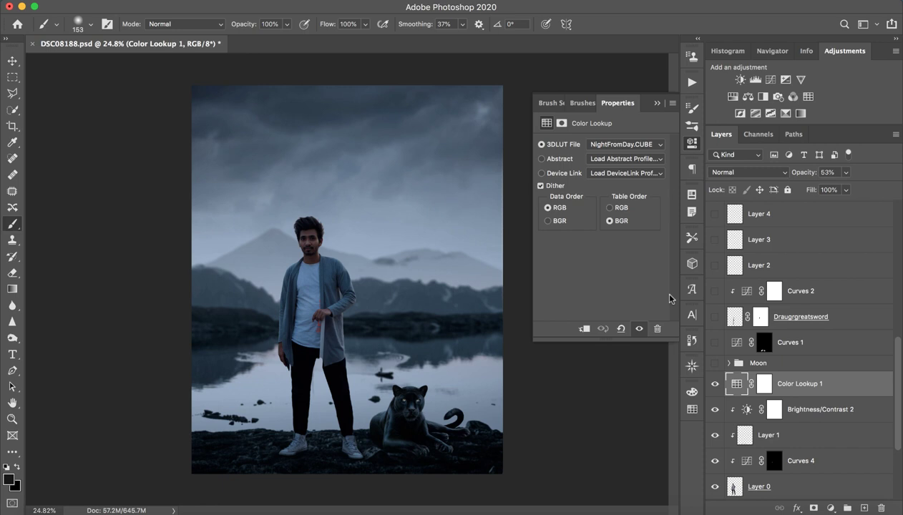
pyautogui.click(626, 150)
pyautogui.click(639, 146)
pyautogui.click(656, 104)
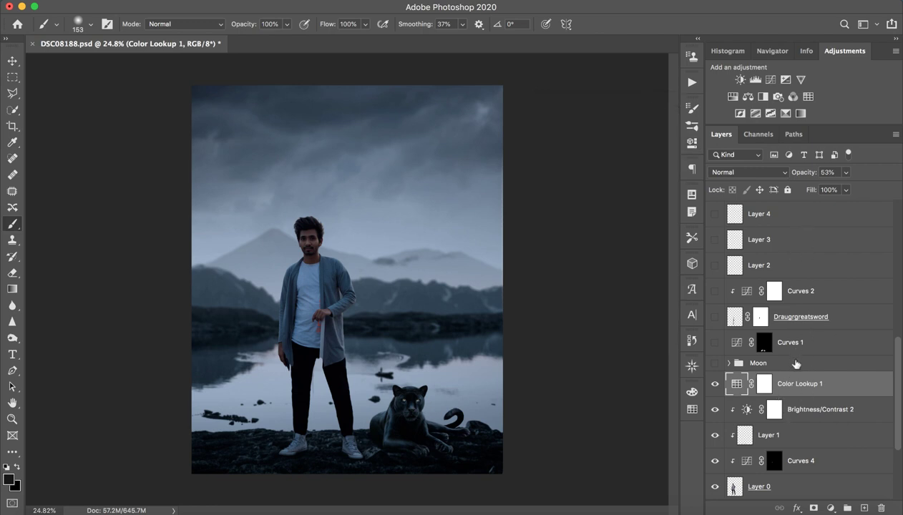
# Step: Select the Moon group and show it to add the crescent moon to the sky
pyautogui.moveTo(900, 172); pyautogui.dragTo(901, 208)
pyautogui.click(735, 367)
pyautogui.click(714, 364)
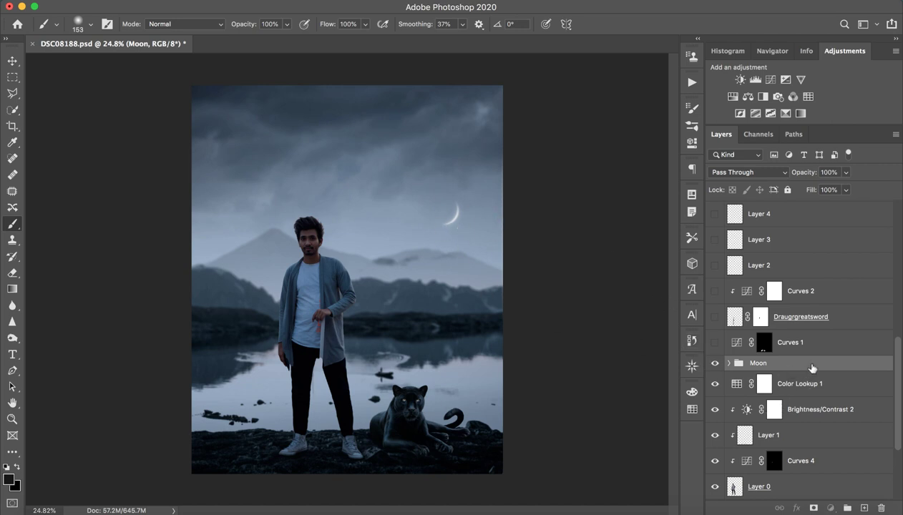
# Step: Try placing the Moon group beneath Color Lookup 1 to compare the moon's brightness, and undo the reordering
pyautogui.moveTo(802, 364); pyautogui.dragTo(808, 393)
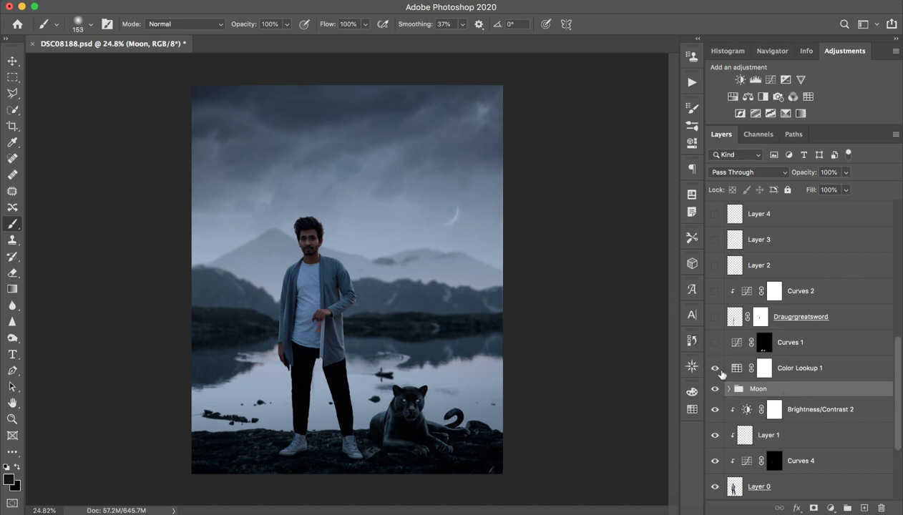
pyautogui.press('super+z')
pyautogui.press('super+z')
pyautogui.press('super+shift+z')
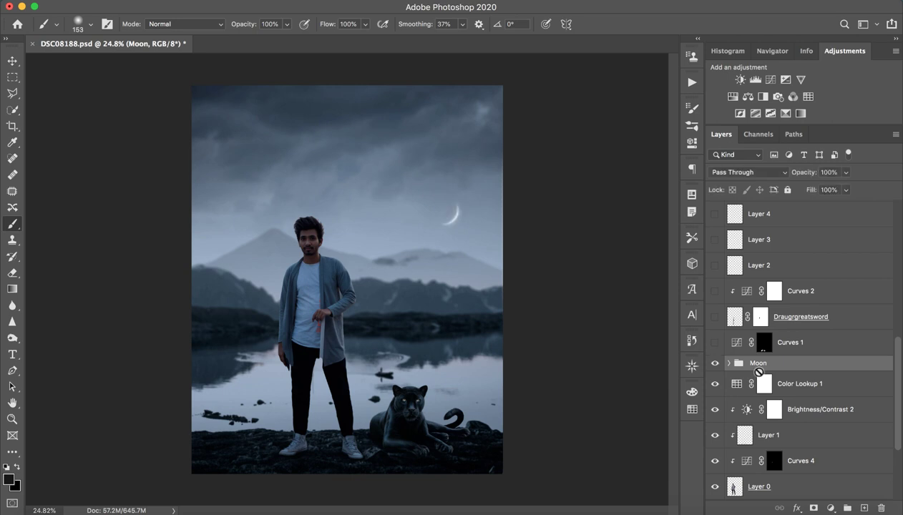
# Step: Select and turn on the Curves 1 adjustment, toggling it to compare the shading on the ground around the man's feet
pyautogui.click(808, 344)
pyautogui.click(714, 342)
pyautogui.click(714, 342)
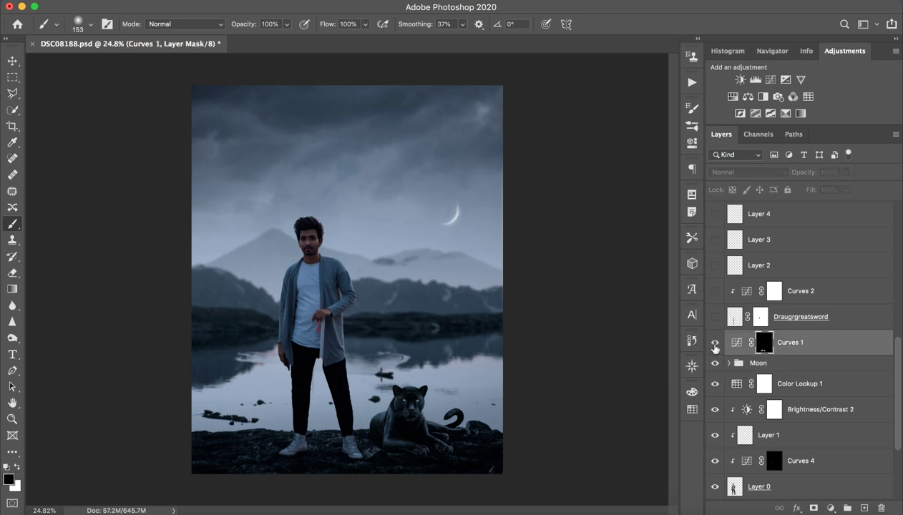
pyautogui.click(715, 343)
pyautogui.press('z')
pyautogui.moveTo(334, 440)
pyautogui.mouseDown()
pyautogui.moveTo(354, 441)
pyautogui.moveTo(340, 441)
pyautogui.mouseUp()
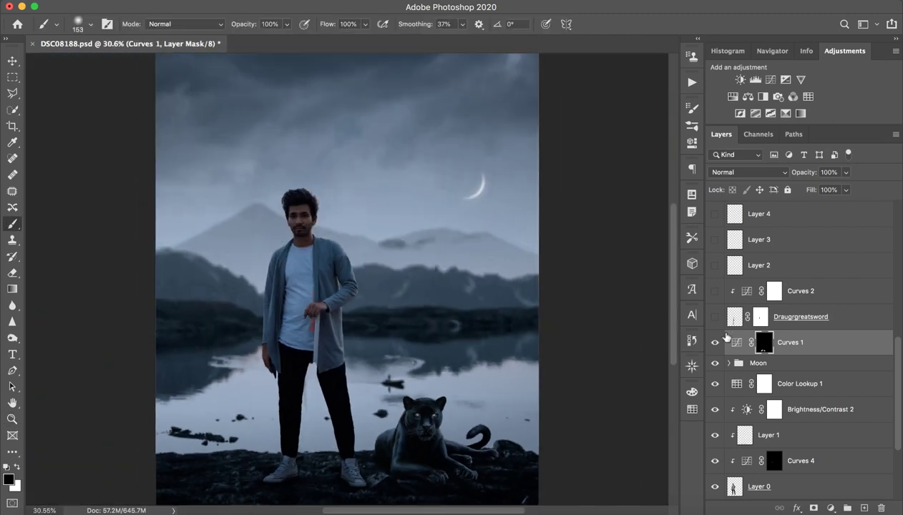
# Step: Review the RGB curve in the Curves 1 adjustment's properties and check the shading on the image
pyautogui.doubleClick(735, 342)
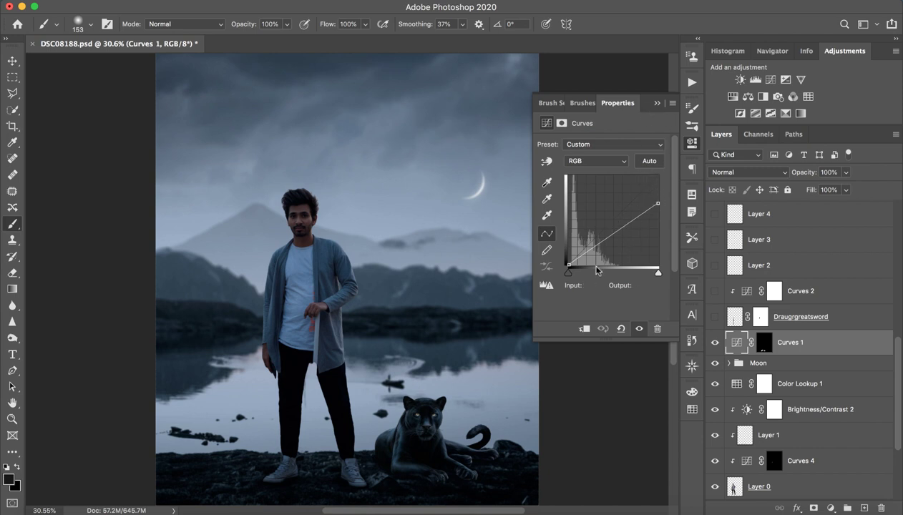
pyautogui.click(656, 103)
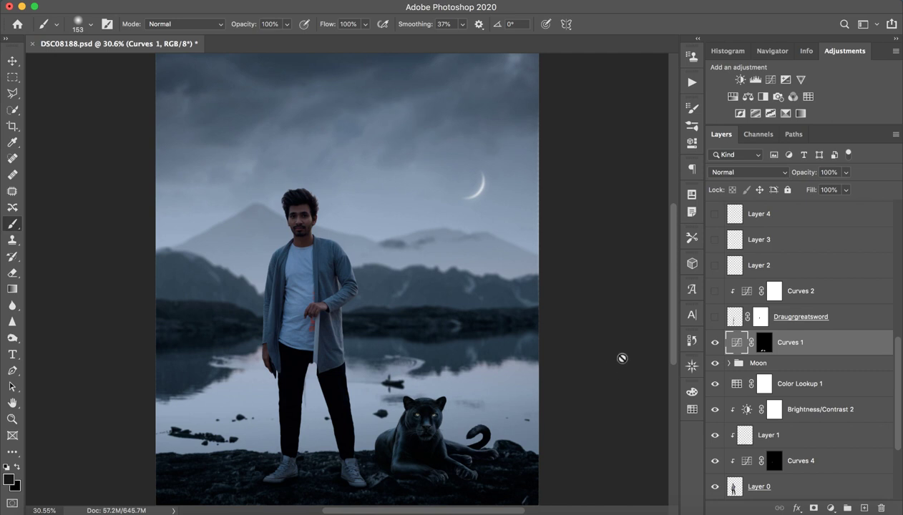
pyautogui.press('z')
pyautogui.moveTo(427, 318)
pyautogui.mouseDown()
pyautogui.moveTo(403, 319)
pyautogui.moveTo(441, 324)
pyautogui.moveTo(411, 330)
pyautogui.mouseUp()
pyautogui.press('b')
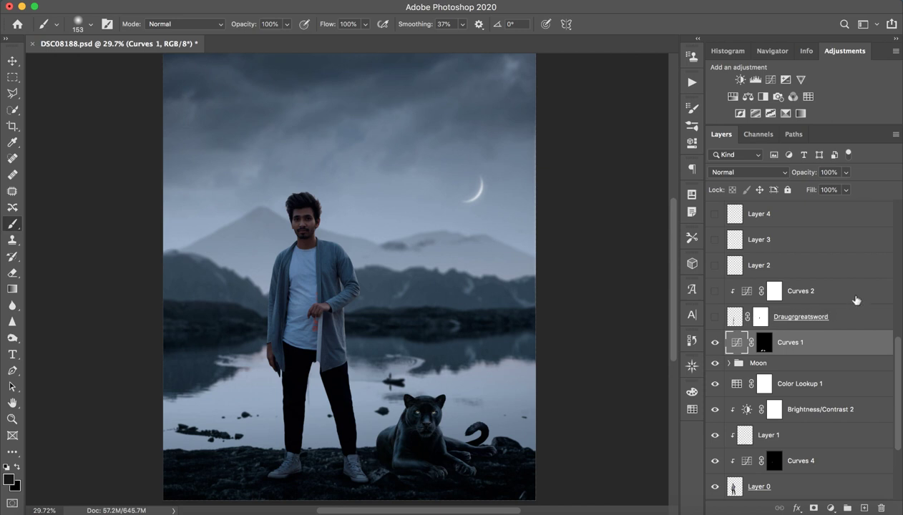
# Step: Select the Draugrgreatsword layer and examine the man's hand and the plain stick he holds up close
pyautogui.click(833, 317)
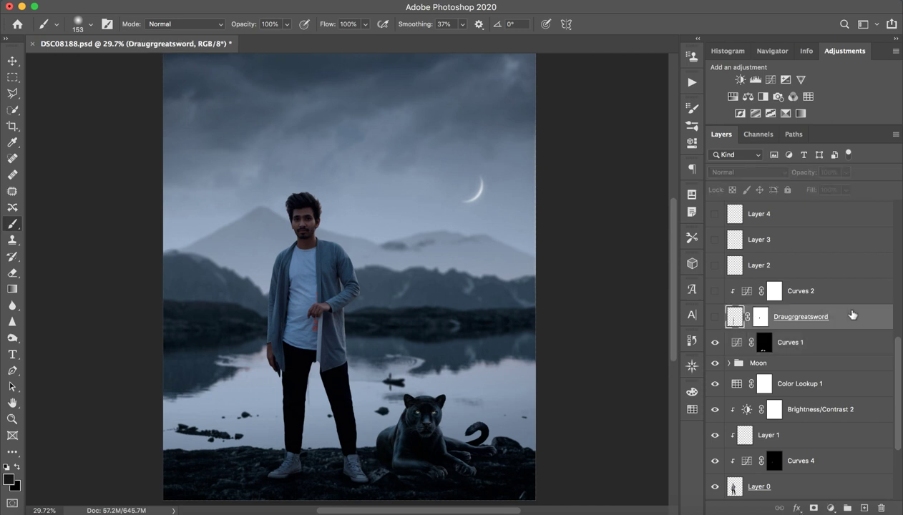
pyautogui.press('z')
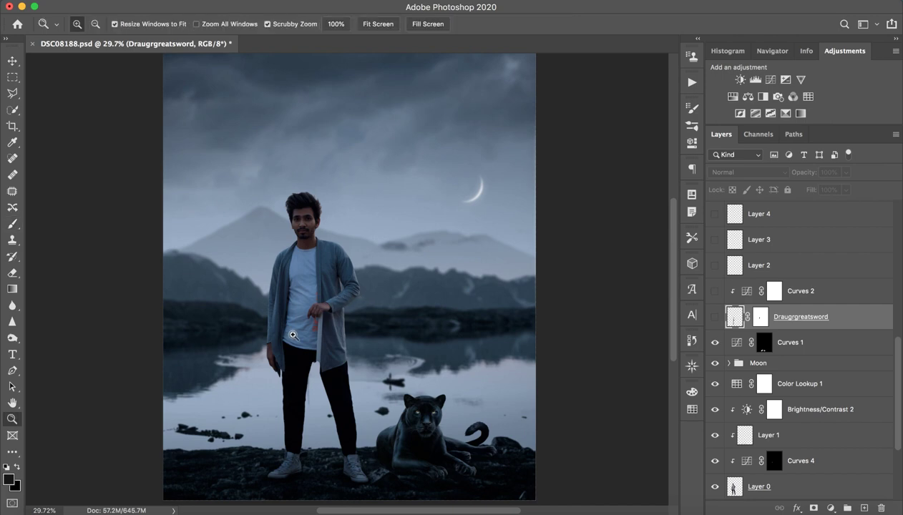
pyautogui.moveTo(298, 316)
pyautogui.mouseDown()
pyautogui.moveTo(372, 315)
pyautogui.moveTo(412, 251)
pyautogui.mouseUp()
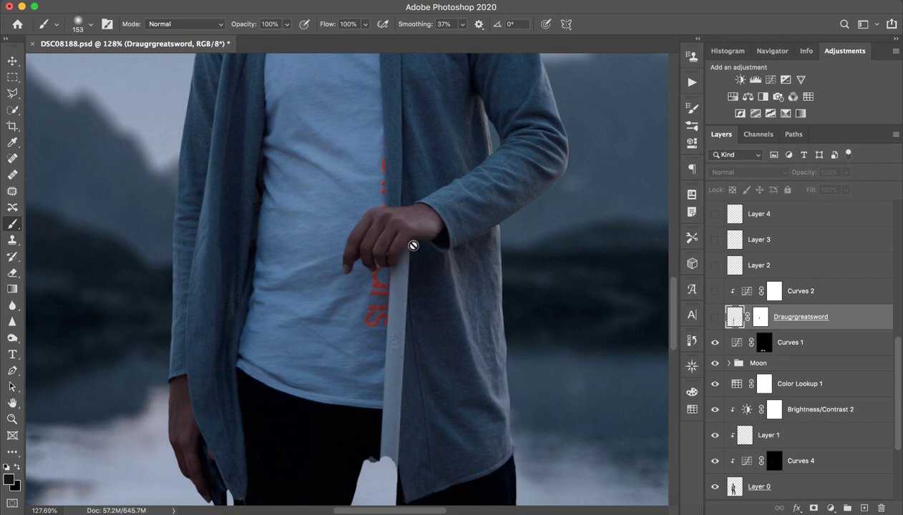
pyautogui.press('z')
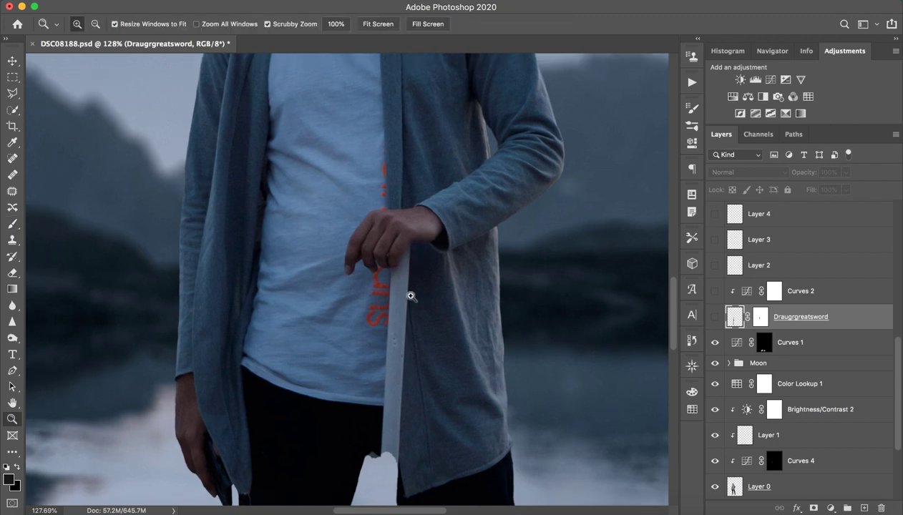
pyautogui.moveTo(412, 296)
pyautogui.mouseDown()
pyautogui.moveTo(346, 305)
pyautogui.moveTo(418, 277)
pyautogui.moveTo(354, 311)
pyautogui.mouseUp()
pyautogui.press('b')
# Step: Show the Draugrgreatsword layer and temporarily disable its mask to compare how the handle fits beneath the hand
pyautogui.click(714, 316)
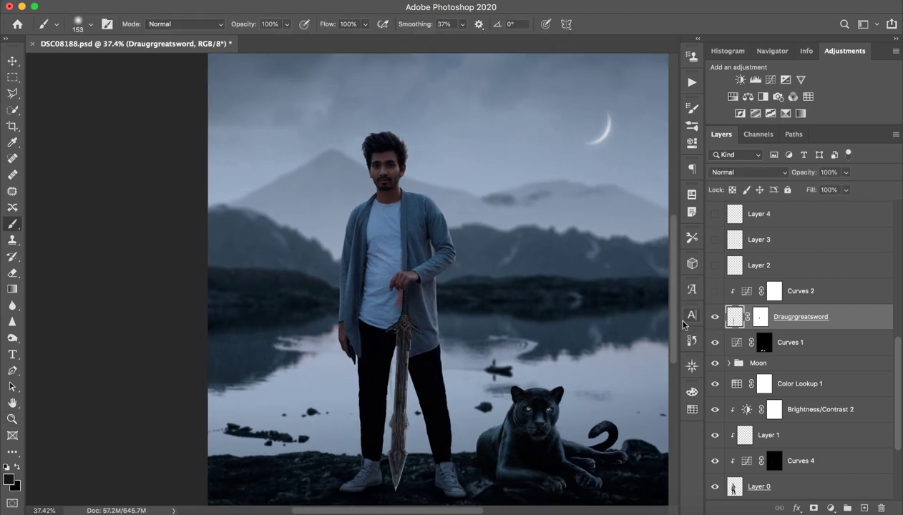
pyautogui.keyDown('shift'); pyautogui.click(761, 320); pyautogui.keyUp('shift')
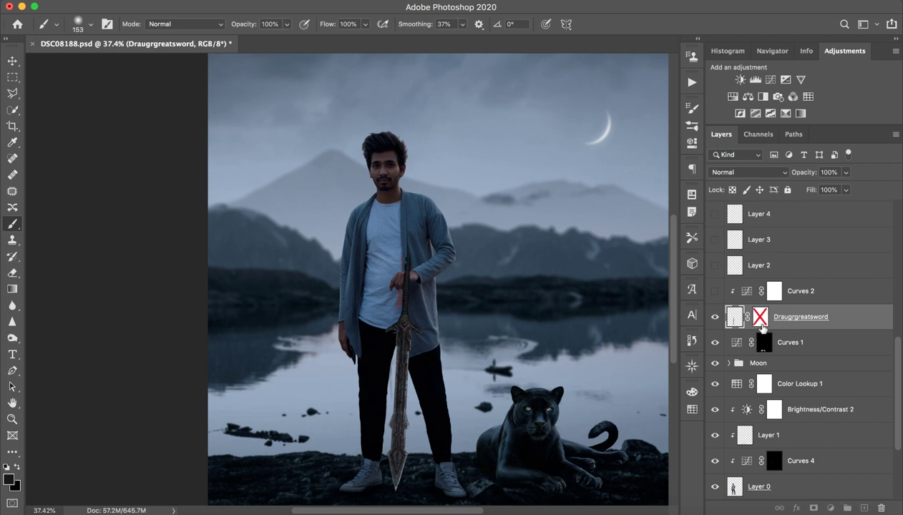
pyautogui.keyDown('shift'); pyautogui.click(761, 321); pyautogui.keyUp('shift')
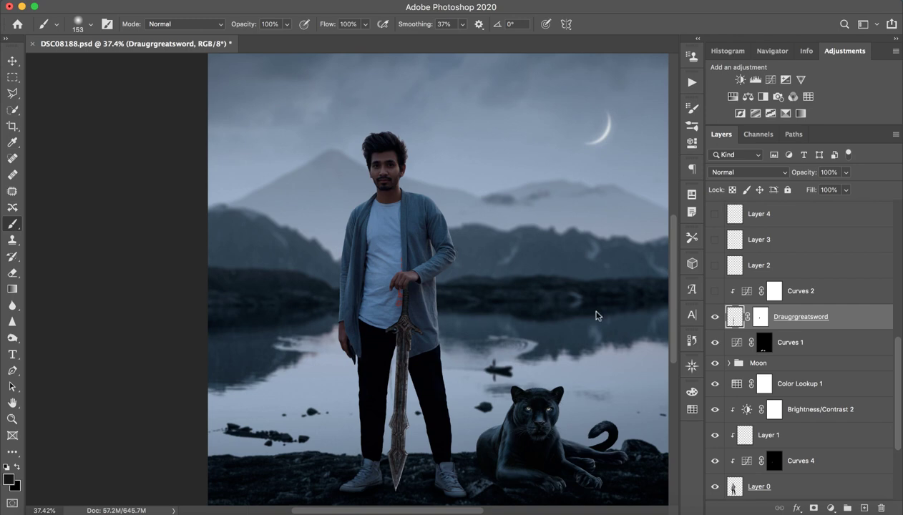
# Step: Turn on the Curves 2 adjustment clipped to the sword, toggling it to compare the sword's brightness
pyautogui.click(811, 276)
pyautogui.click(714, 291)
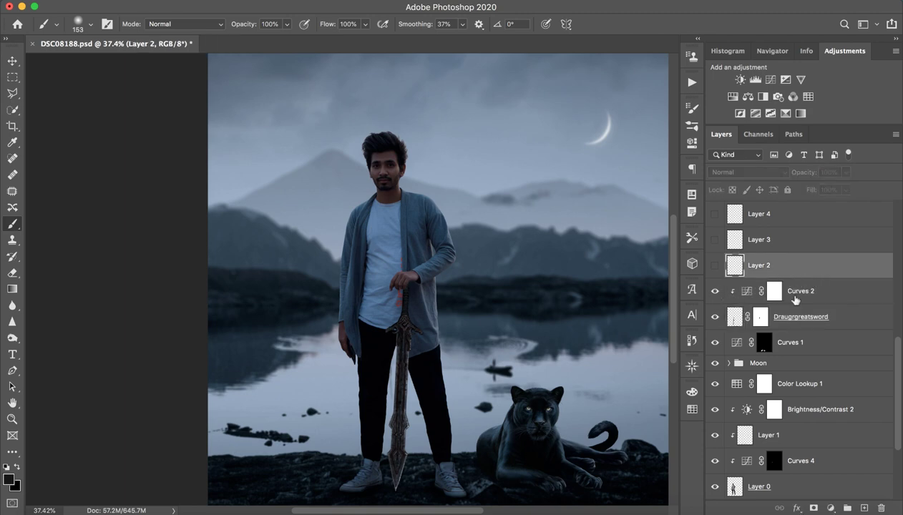
pyautogui.click(822, 292)
pyautogui.click(712, 291)
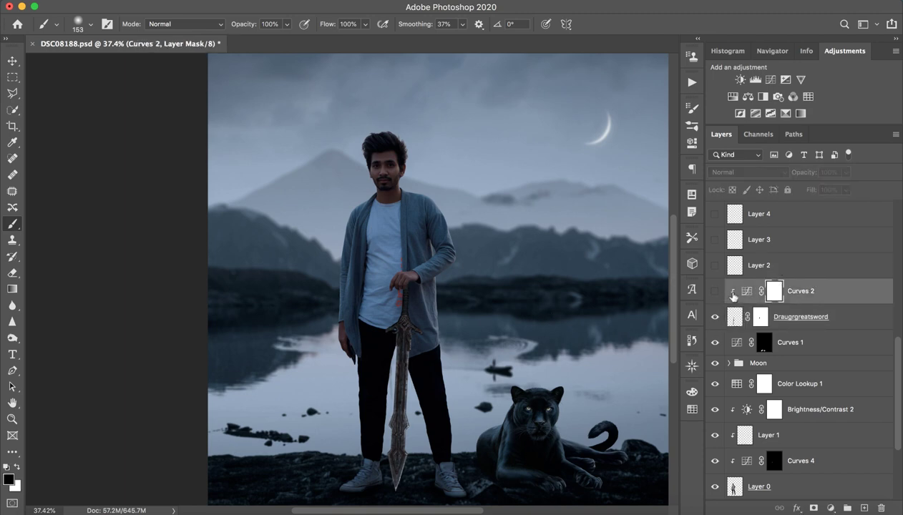
pyautogui.click(717, 291)
# Step: Review the RGB curve of the Curves 2 adjustment and toggle the layer to check its effect on the sword
pyautogui.doubleClick(746, 291)
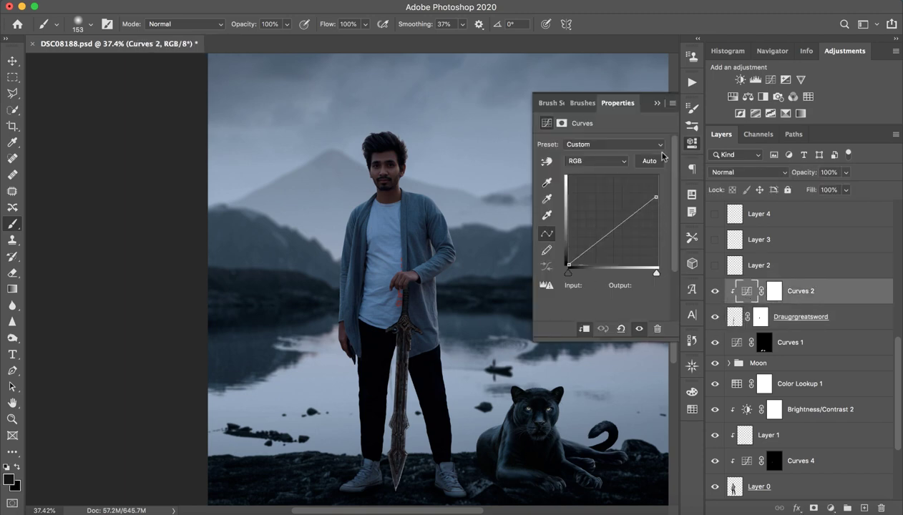
pyautogui.click(657, 104)
pyautogui.click(714, 291)
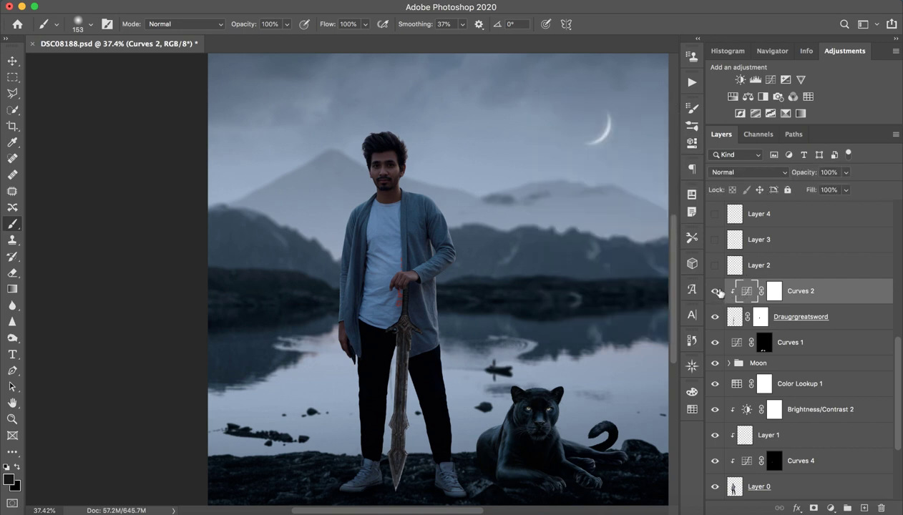
pyautogui.click(714, 291)
# Step: Show Layer 2 to add the rim light around the man, toggle it to compare, and inspect the shoulder highlights closely
pyautogui.scroll(3, 753, 290)
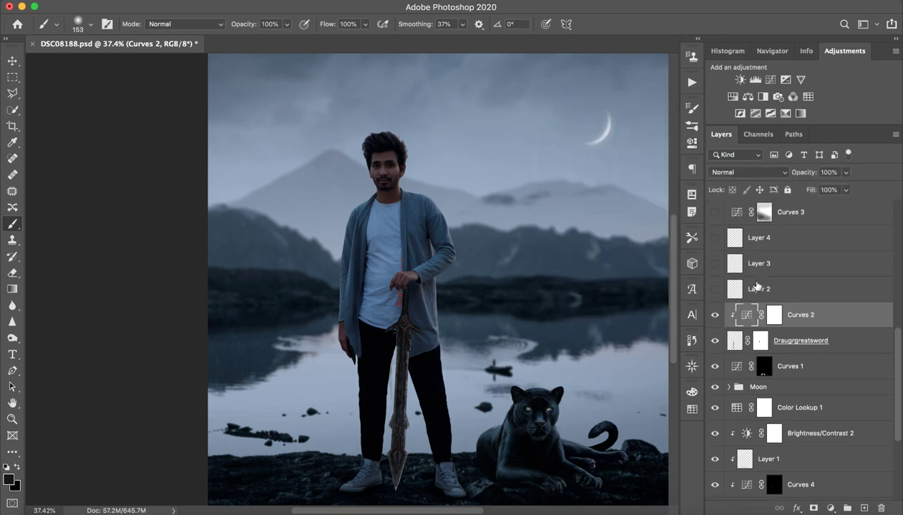
pyautogui.click(772, 328)
pyautogui.click(714, 328)
pyautogui.click(713, 329)
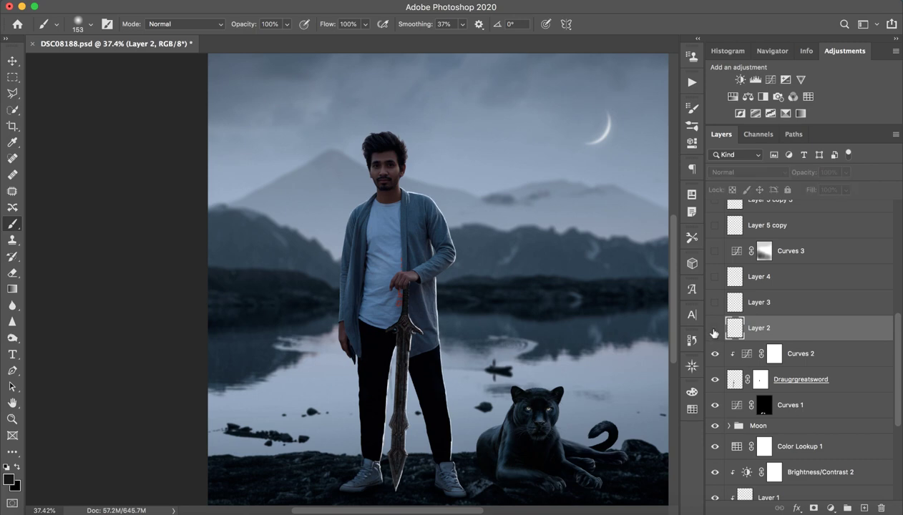
pyautogui.click(714, 329)
pyautogui.click(714, 329)
pyautogui.press('z')
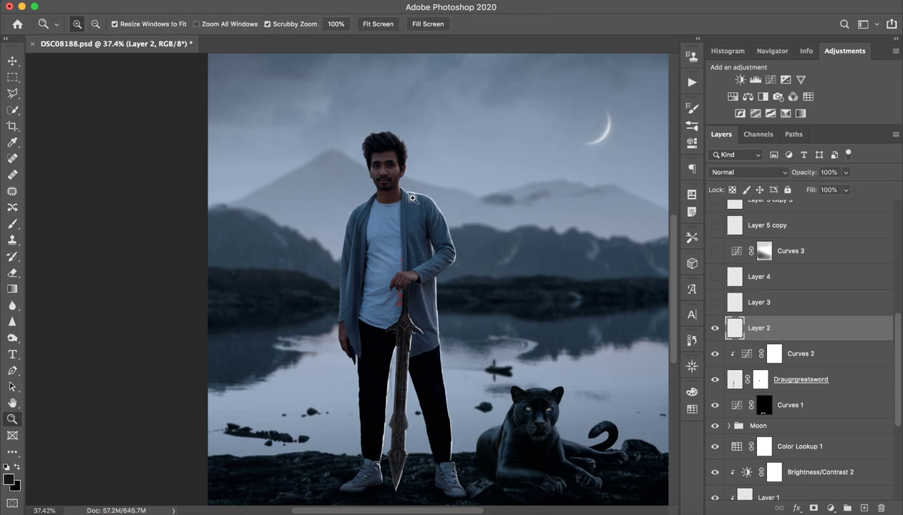
pyautogui.moveTo(409, 197)
pyautogui.mouseDown()
pyautogui.moveTo(479, 193)
pyautogui.moveTo(479, 147)
pyautogui.mouseUp()
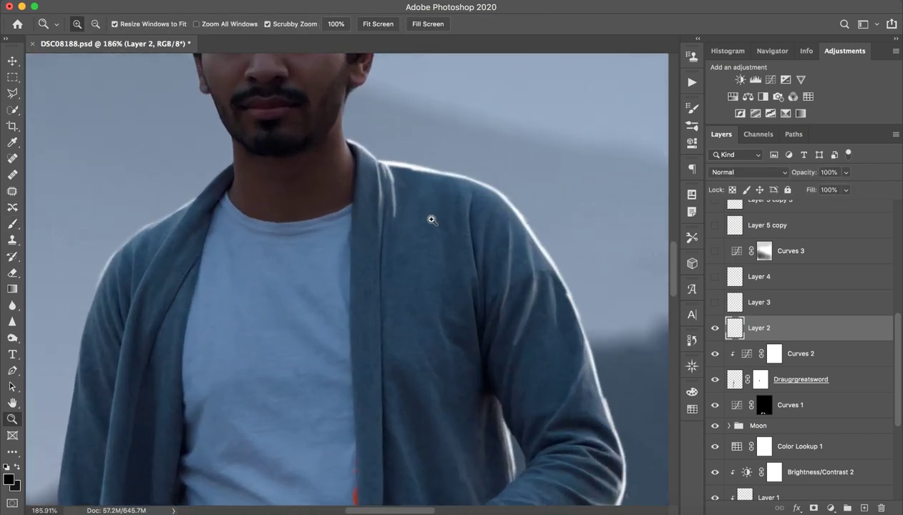
# Step: Choose the Brush tool and set the foreground color to pure white (ffffff)
pyautogui.press('b')
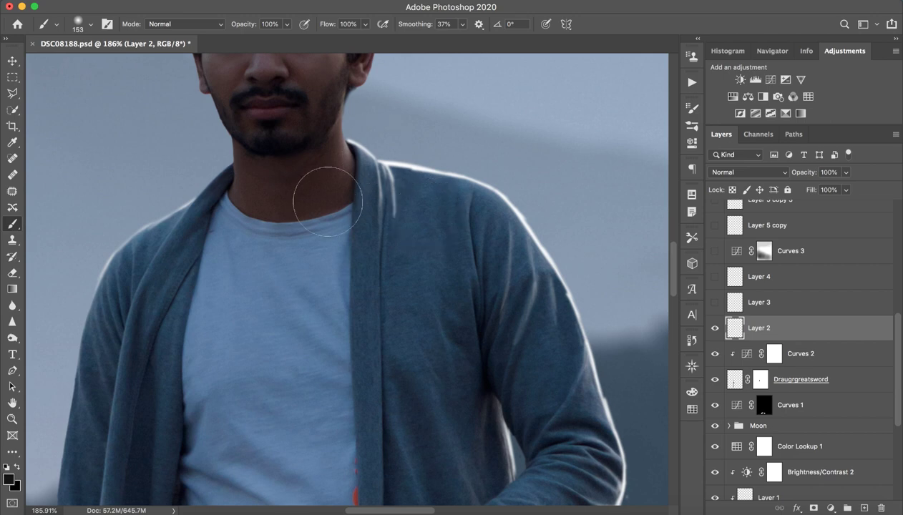
pyautogui.press('s')
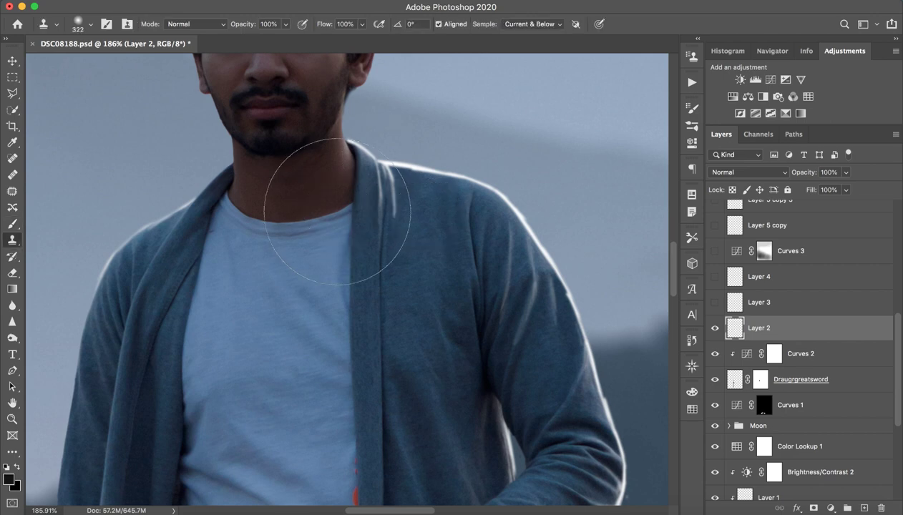
pyautogui.press('b')
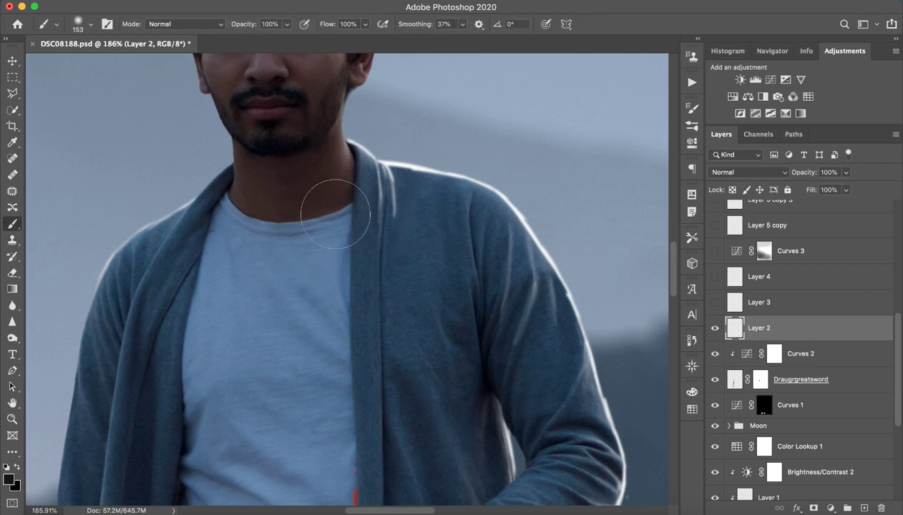
pyautogui.click(8, 479)
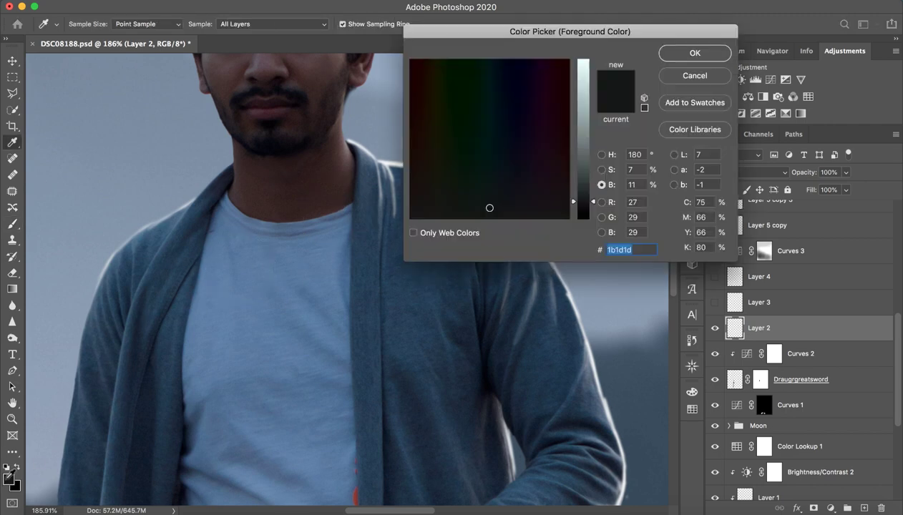
pyautogui.click(583, 95)
pyautogui.moveTo(583, 95); pyautogui.dragTo(603, 19)
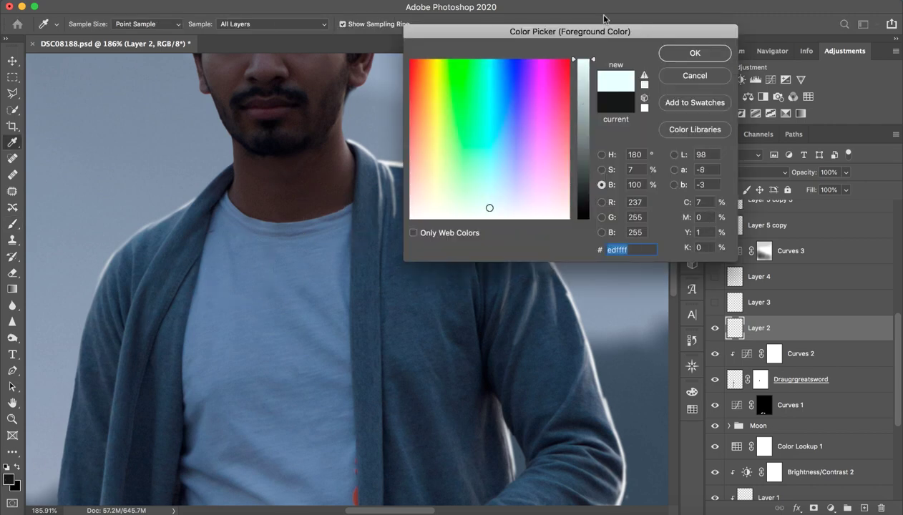
pyautogui.click(695, 53)
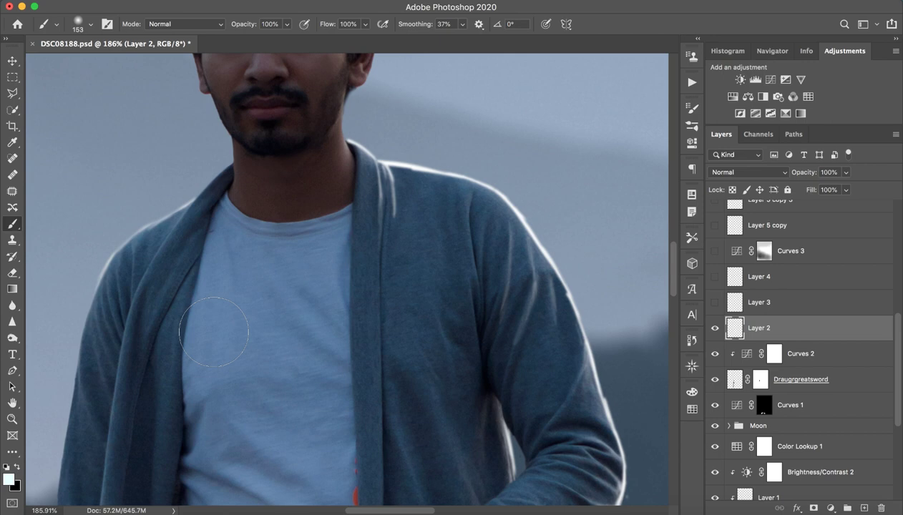
pyautogui.click(8, 479)
pyautogui.click(382, 238)
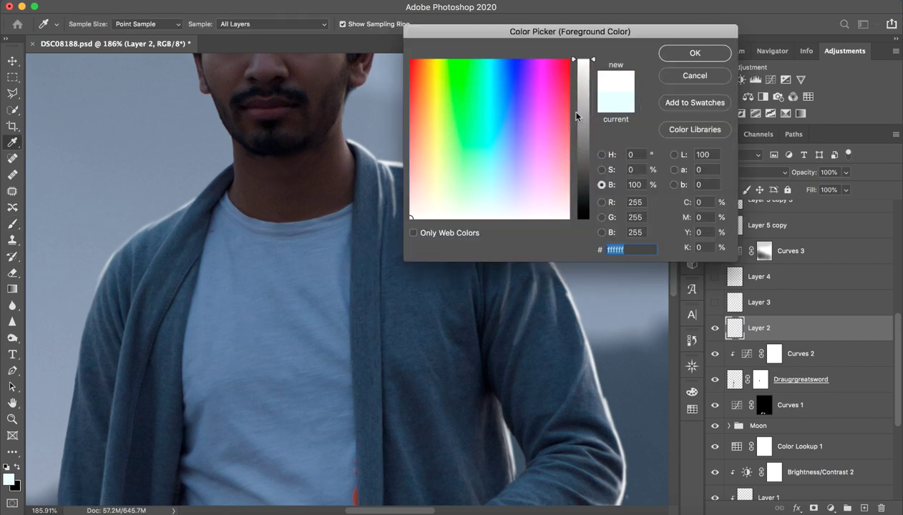
pyautogui.click(669, 58)
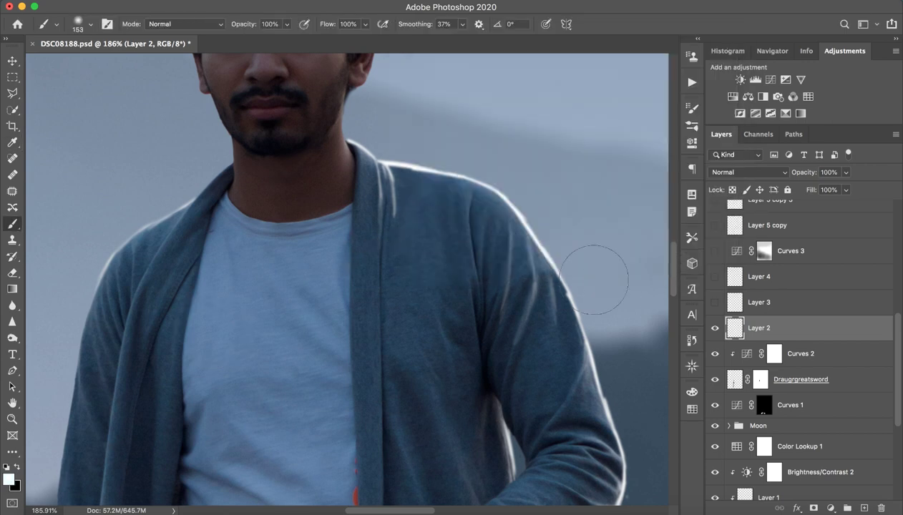
# Step: Try painting a thin white rim light along the man's jawline with a size 16 brush
pyautogui.moveTo(504, 202); pyautogui.dragTo(419, 203)
pyautogui.moveTo(340, 106)
pyautogui.mouseDown()
pyautogui.moveTo(315, 160)
pyautogui.moveTo(323, 135)
pyautogui.moveTo(278, 156)
pyautogui.mouseUp()
pyautogui.moveTo(347, 81)
pyautogui.mouseDown()
pyautogui.moveTo(331, 153)
pyautogui.moveTo(348, 160)
pyautogui.moveTo(368, 73)
pyautogui.moveTo(354, 89)
pyautogui.moveTo(355, 184)
pyautogui.moveTo(364, 165)
pyautogui.moveTo(360, 115)
pyautogui.moveTo(309, 86)
pyautogui.mouseUp()
pyautogui.press('z')
pyautogui.moveTo(364, 176)
pyautogui.mouseDown()
pyautogui.moveTo(323, 185)
pyautogui.moveTo(297, 206)
pyautogui.mouseUp()
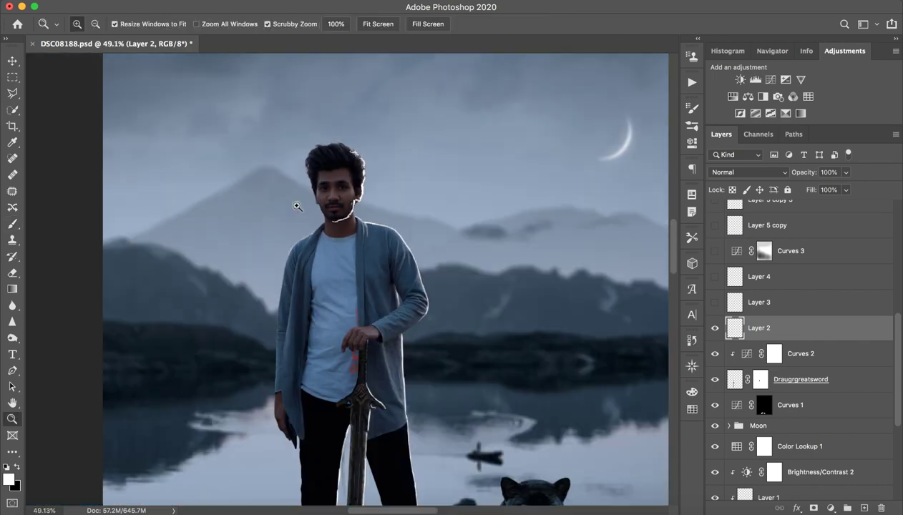
pyautogui.press('b')
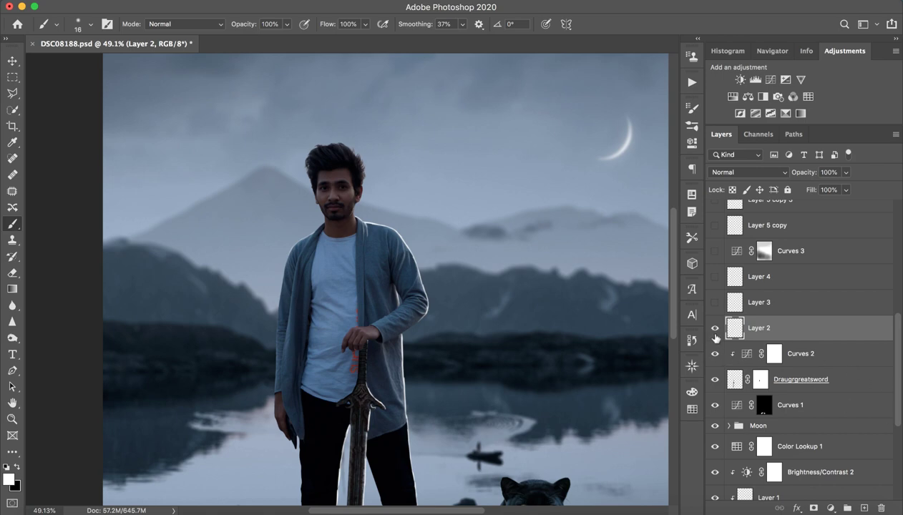
# Step: Add a new layer above Layer 2 and paint a thin white rim line along the underside of the man's bent forearm sleeve
pyautogui.moveTo(423, 405); pyautogui.dragTo(407, 312)
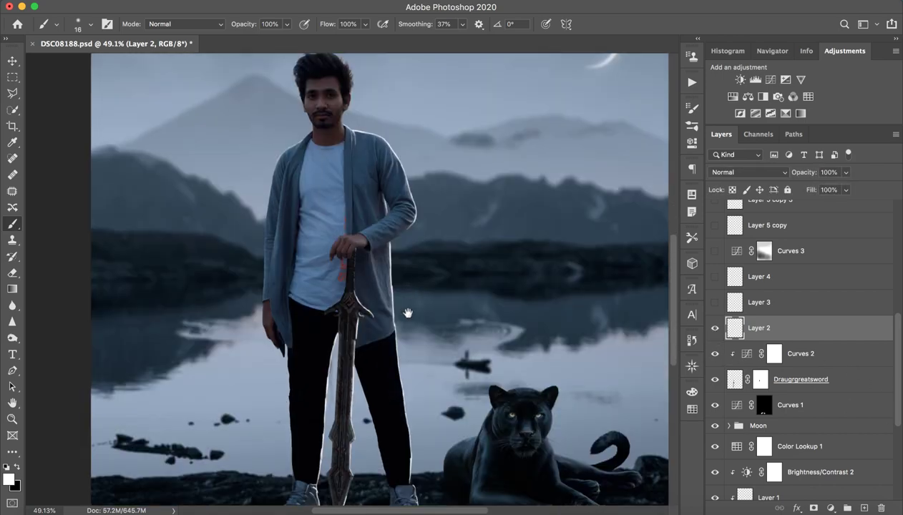
pyautogui.press('z')
pyautogui.moveTo(382, 201)
pyautogui.mouseDown()
pyautogui.moveTo(486, 204)
pyautogui.moveTo(450, 216)
pyautogui.mouseUp()
pyautogui.press('b')
pyautogui.click(864, 507)
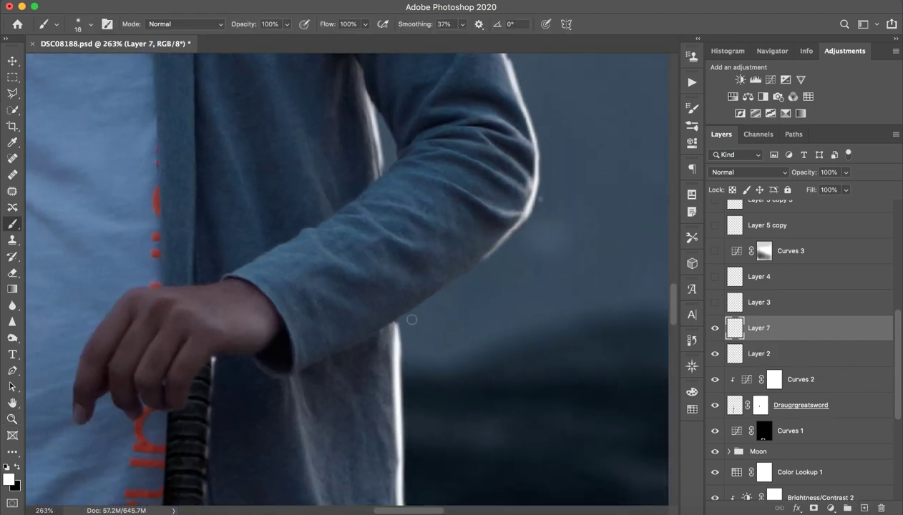
pyautogui.click(473, 261)
pyautogui.keyDown('shift'); pyautogui.click(354, 344); pyautogui.keyUp('shift')
pyautogui.keyDown('shift'); pyautogui.click(305, 368); pyautogui.keyUp('shift')
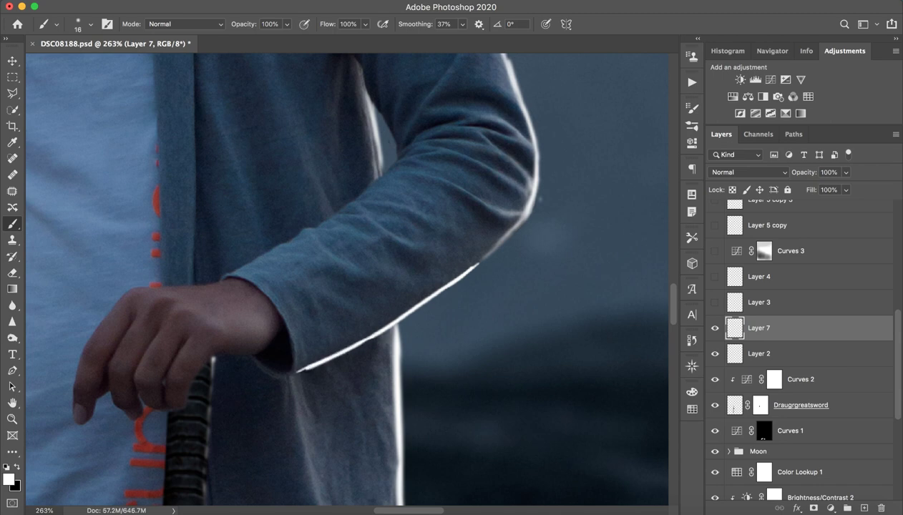
# Step: Paint white rim light around the sleeve's cuff and extend the line up to the elbow highlight
pyautogui.moveTo(289, 336)
pyautogui.mouseDown()
pyautogui.moveTo(294, 374)
pyautogui.moveTo(262, 368)
pyautogui.mouseUp()
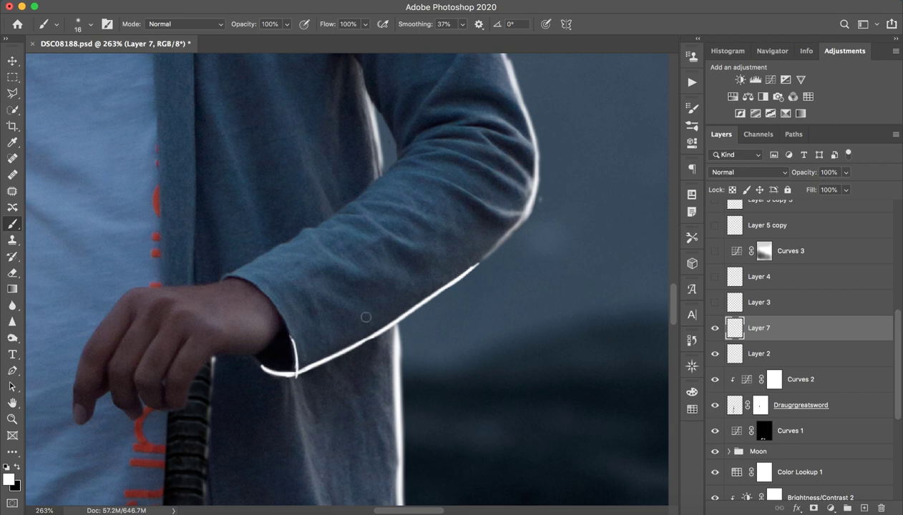
pyautogui.moveTo(516, 228); pyautogui.dragTo(468, 265)
pyautogui.press('z')
pyautogui.moveTo(525, 202); pyautogui.dragTo(445, 198)
pyautogui.press('b')
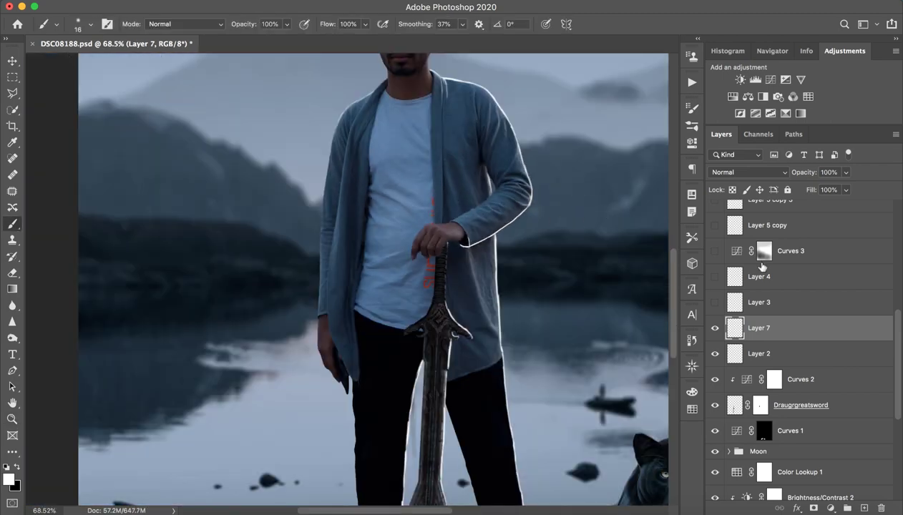
# Step: Delete the test rim-light layer, Layer 7, and compare the image with Layer 2 hidden and shown
pyautogui.press('z')
pyautogui.click(881, 507)
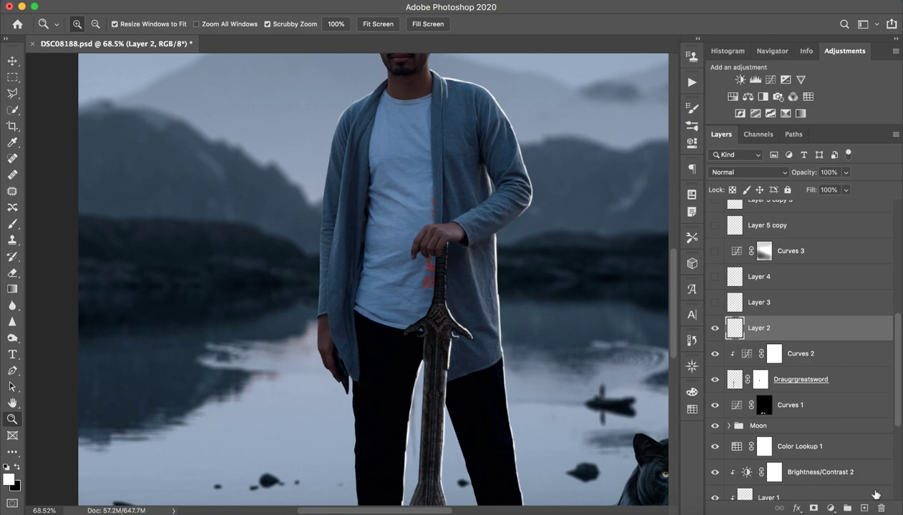
pyautogui.click(714, 330)
pyautogui.click(715, 330)
# Step: Examine Layer 2's white rim light along the sword, legs, shoes and shoulders by hiding and showing the layer
pyautogui.moveTo(562, 348); pyautogui.dragTo(496, 262)
pyautogui.scroll(-10, 501, 236)
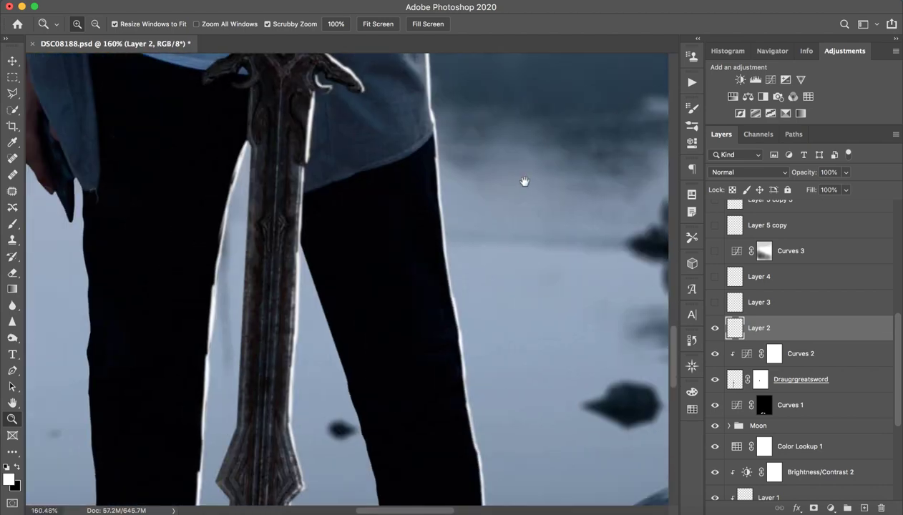
pyautogui.click(714, 327)
pyautogui.click(714, 328)
pyautogui.scroll(-10, 435, 250)
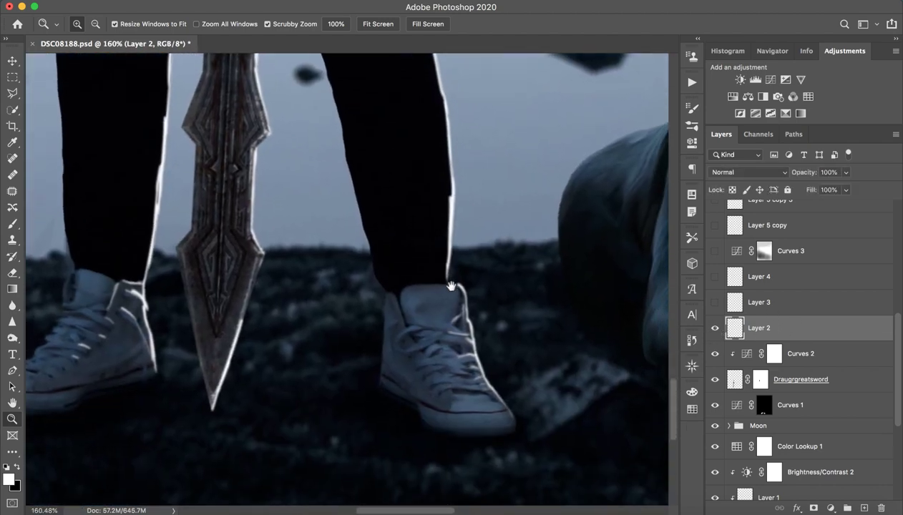
pyautogui.scroll(2, 468, 354)
pyautogui.scroll(20, 469, 354)
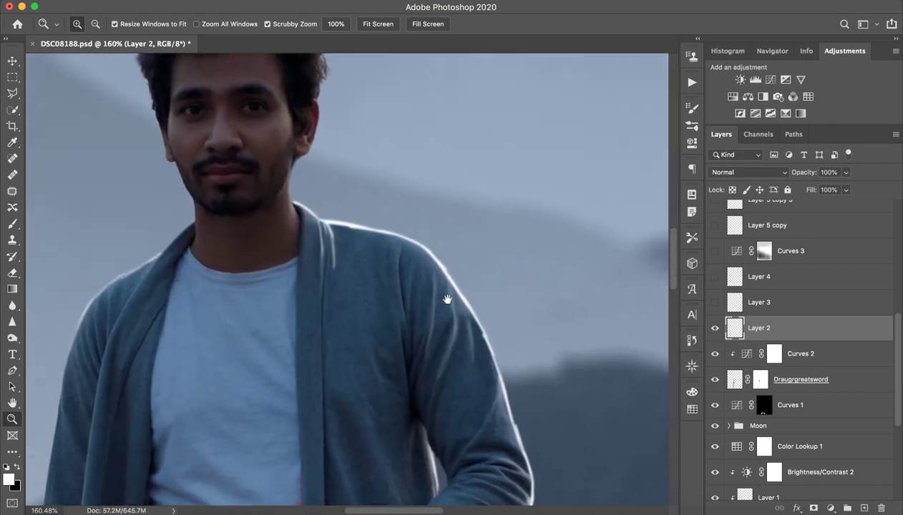
pyautogui.click(714, 327)
pyautogui.click(714, 327)
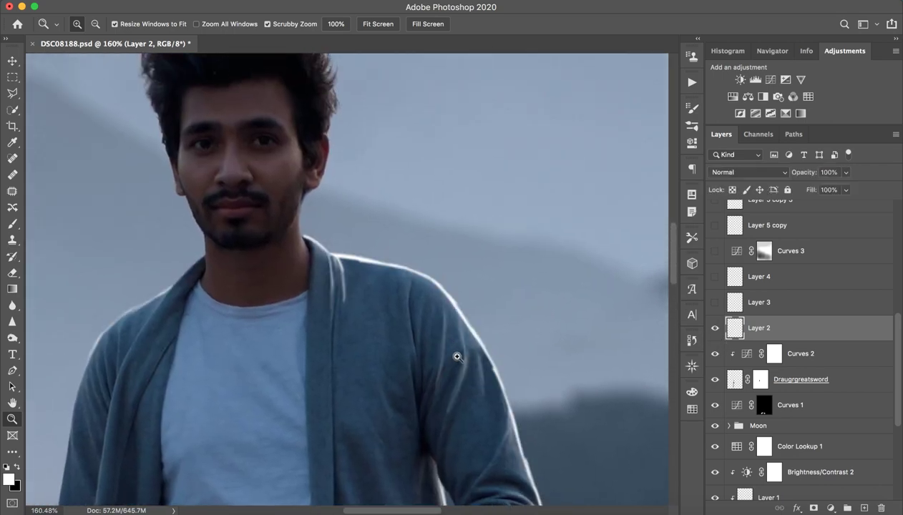
# Step: Look through the available Blur filters for Layer 2 without applying one
pyautogui.moveTo(457, 355); pyautogui.dragTo(384, 356)
pyautogui.scroll(-5, 385, 356)
pyautogui.hscroll(2, 385, 356)
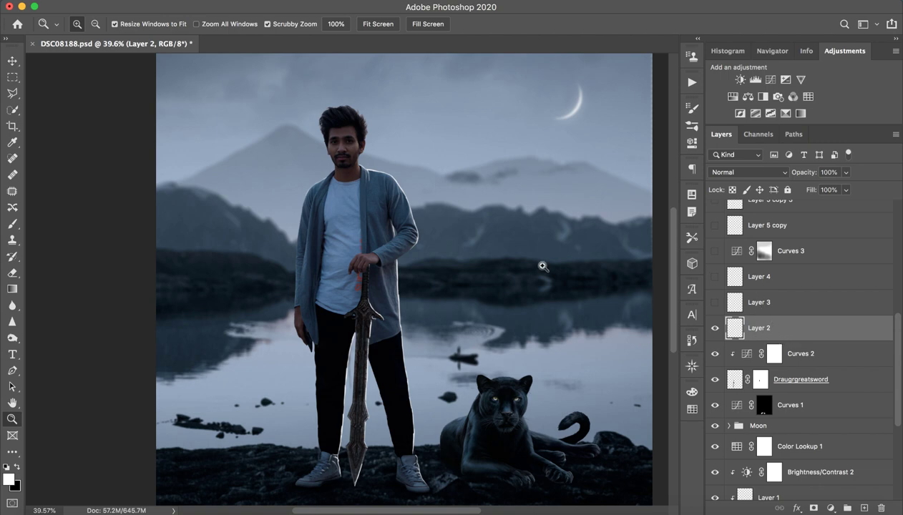
pyautogui.click(301, 3)
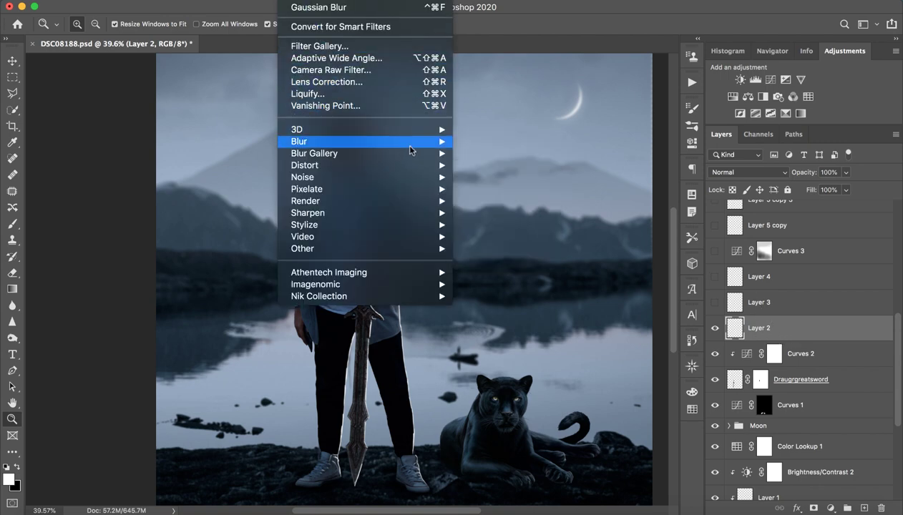
pyautogui.moveTo(404, 143)
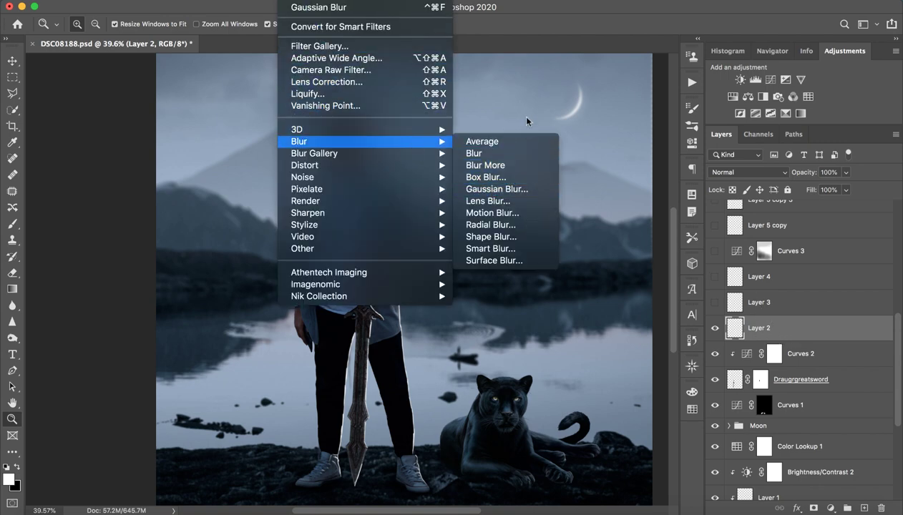
pyautogui.click(535, 95)
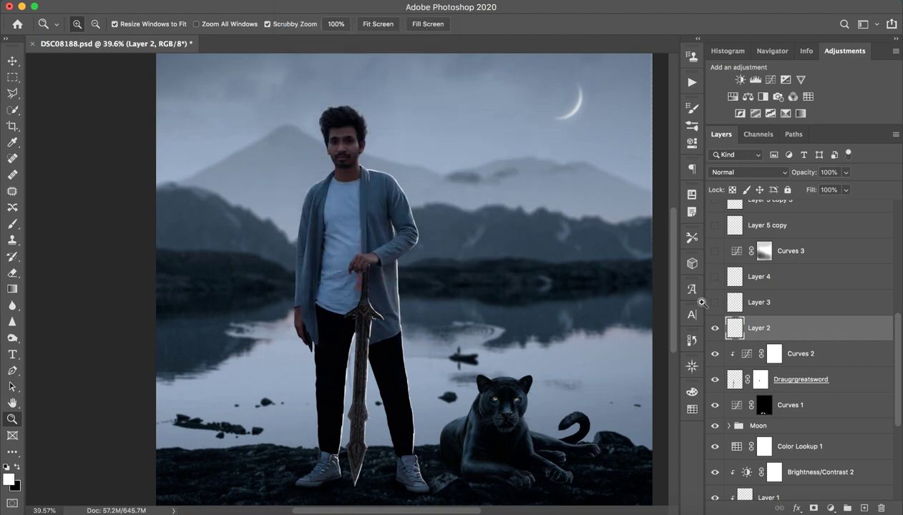
# Step: Compare the rim light on the man's bent arm with Layer 2 hidden and shown, and review the whole figure
pyautogui.moveTo(395, 227); pyautogui.dragTo(501, 207)
pyautogui.moveTo(543, 136); pyautogui.dragTo(390, 207)
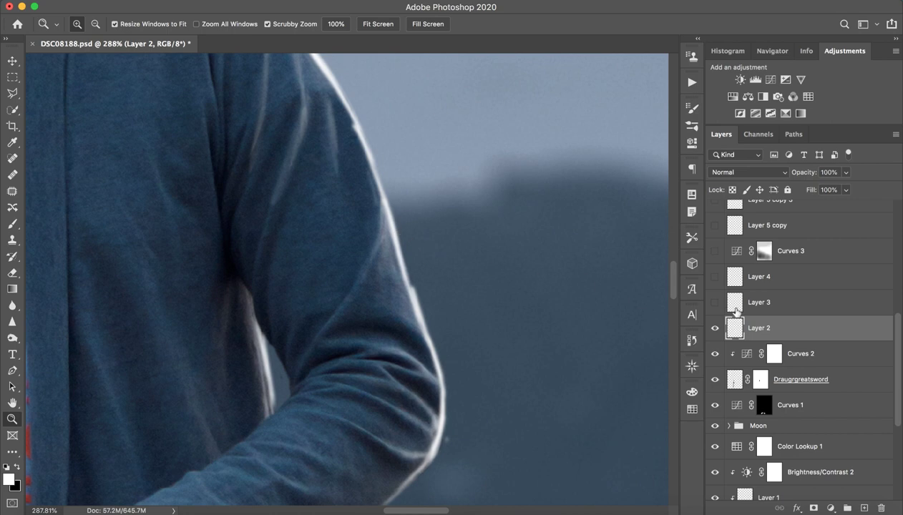
pyautogui.click(717, 328)
pyautogui.click(716, 327)
pyautogui.moveTo(633, 293); pyautogui.dragTo(438, 310)
pyautogui.moveTo(478, 365); pyautogui.dragTo(464, 290)
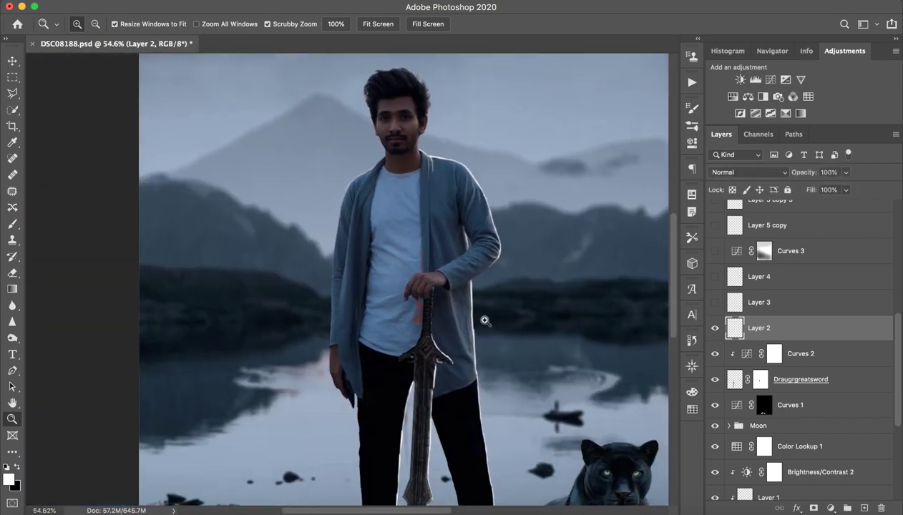
pyautogui.moveTo(483, 321); pyautogui.dragTo(465, 312)
pyautogui.moveTo(495, 286); pyautogui.dragTo(343, 287)
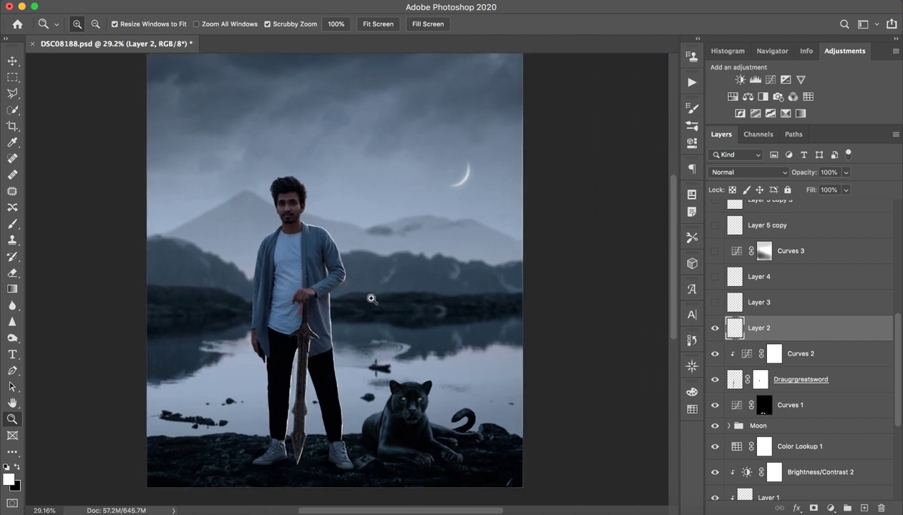
# Step: Make Layer 3 visible above the Layer 2 rim light, checking the full image and the man's upper body
pyautogui.moveTo(349, 320); pyautogui.dragTo(400, 319)
pyautogui.click(714, 302)
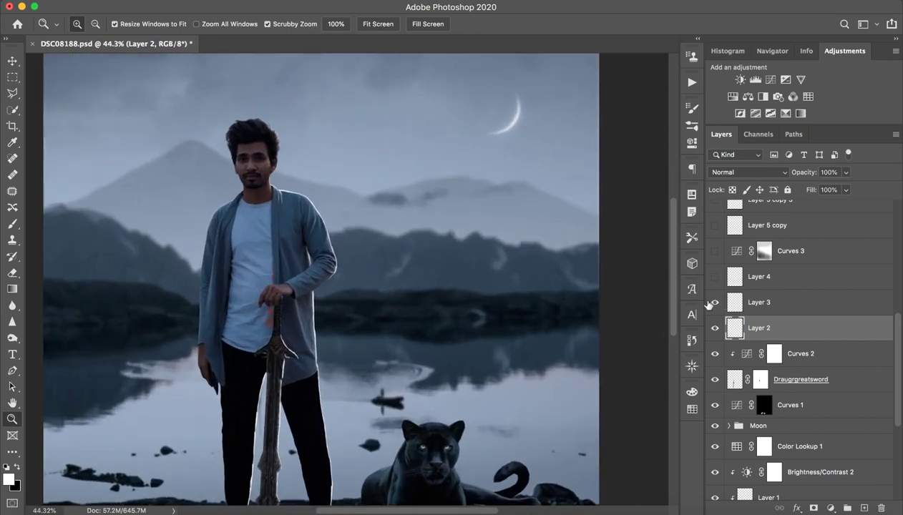
pyautogui.click(715, 304)
pyautogui.press('super+0')
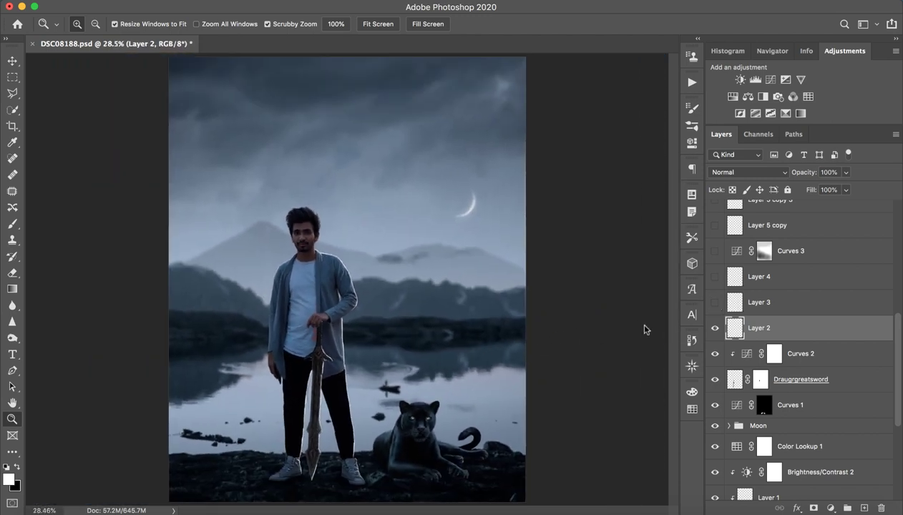
pyautogui.click(714, 328)
pyautogui.moveTo(318, 259); pyautogui.dragTo(486, 236)
pyautogui.scroll(-2, 490, 288)
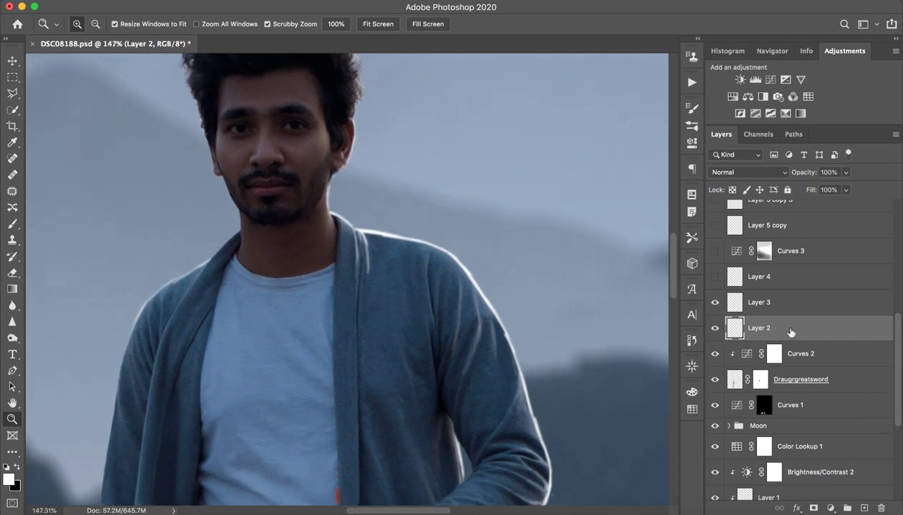
# Step: Compare the man's head and shoulders with Layer 2 and Layer 3 each hidden and shown
pyautogui.click(716, 329)
pyautogui.click(715, 329)
pyautogui.click(714, 301)
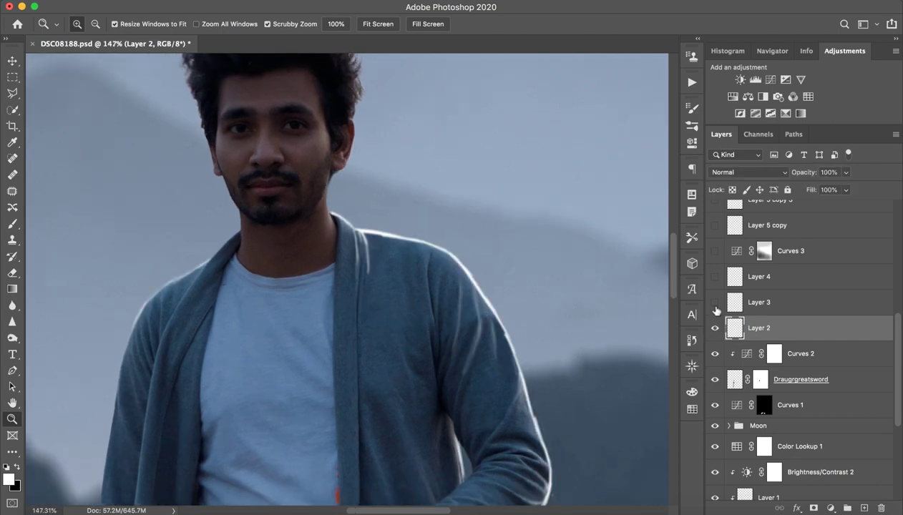
pyautogui.click(715, 302)
pyautogui.click(715, 301)
pyautogui.click(714, 302)
pyautogui.scroll(5, 424, 317)
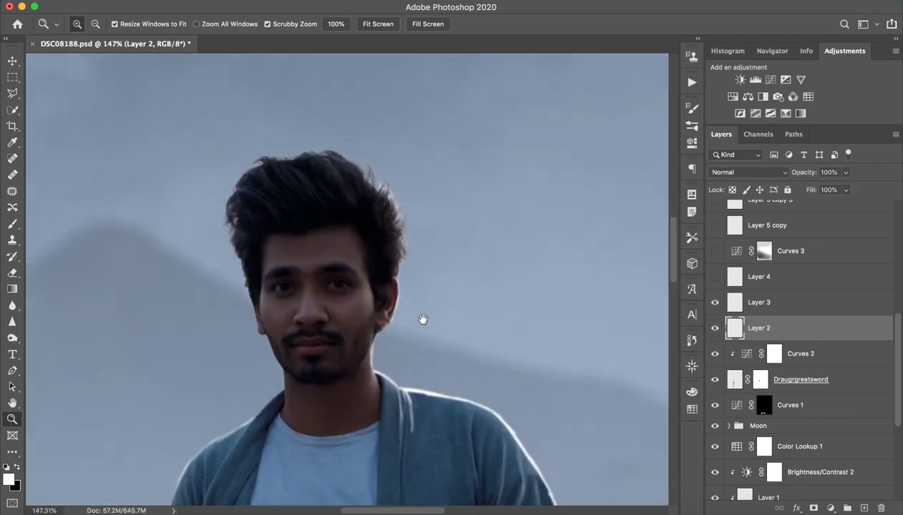
pyautogui.click(714, 329)
pyautogui.click(714, 329)
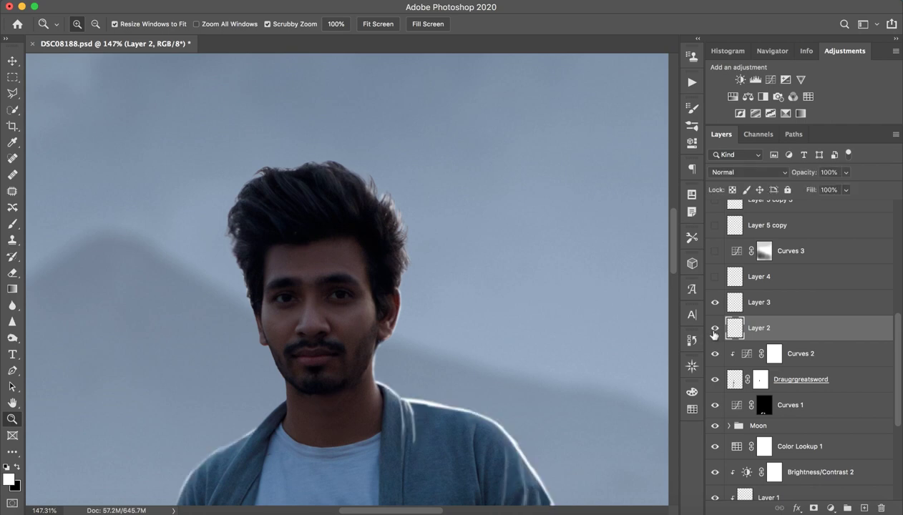
# Step: Make Layer 4, the panther's rim light, visible above Layer 3 and compare the image with and without it
pyautogui.click(715, 303)
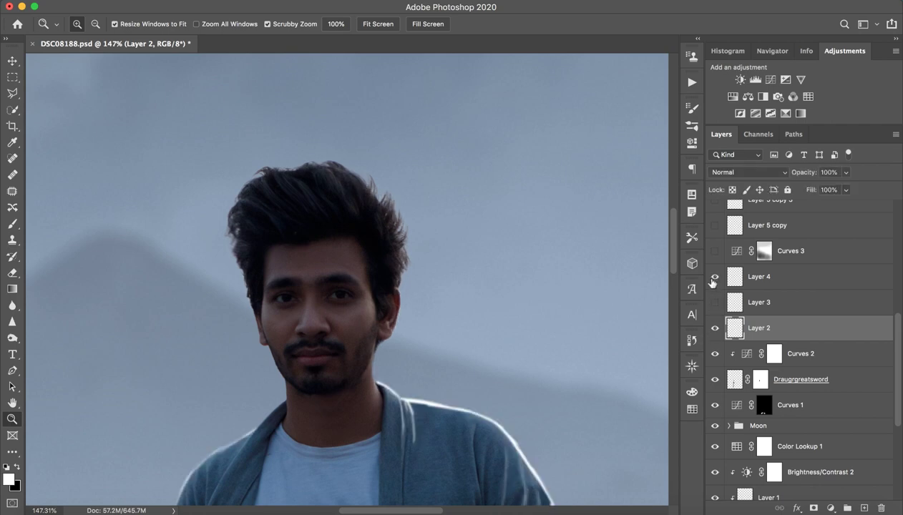
pyautogui.moveTo(713, 282); pyautogui.dragTo(716, 292)
pyautogui.moveTo(582, 302); pyautogui.dragTo(516, 292)
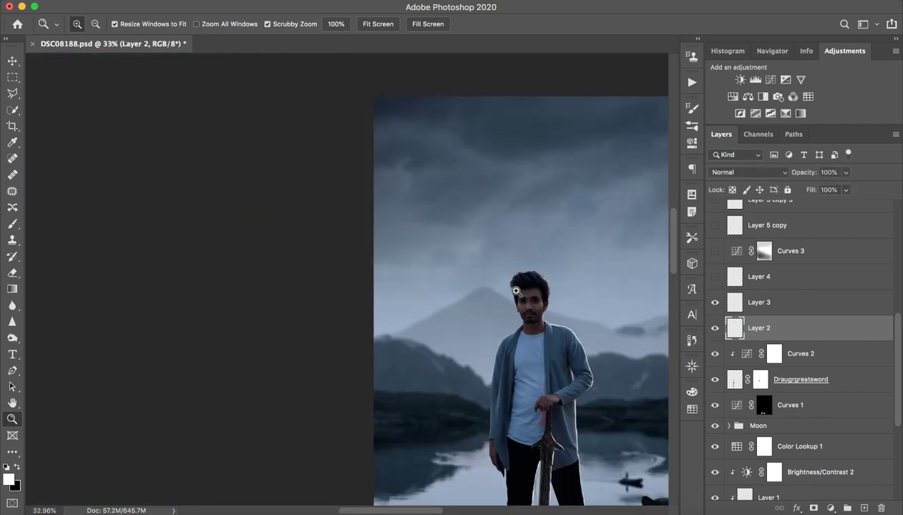
pyautogui.moveTo(555, 387); pyautogui.dragTo(478, 252)
pyautogui.click(714, 279)
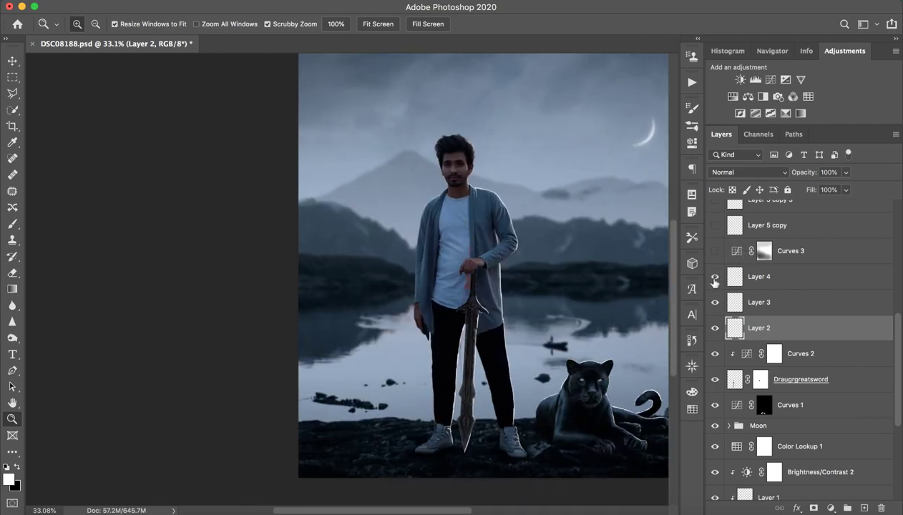
pyautogui.click(714, 280)
pyautogui.click(713, 280)
# Step: Examine the white rim light around the panther's head, back, legs and curled tail
pyautogui.moveTo(588, 336); pyautogui.dragTo(452, 324)
pyautogui.moveTo(454, 422); pyautogui.dragTo(542, 407)
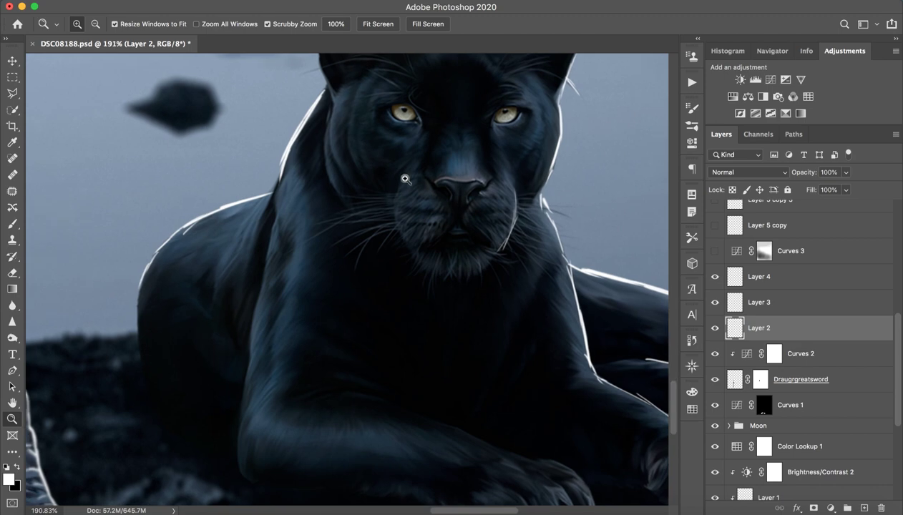
pyautogui.moveTo(343, 158); pyautogui.dragTo(406, 277)
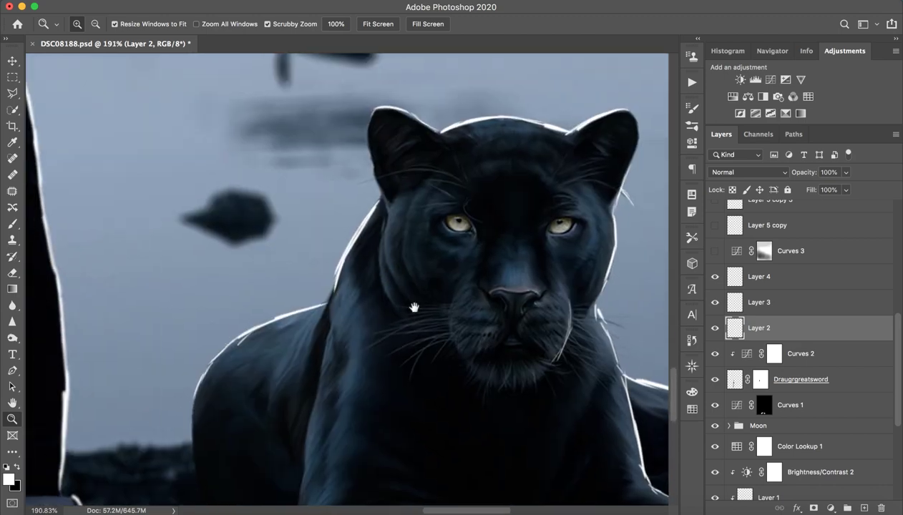
pyautogui.moveTo(489, 324); pyautogui.dragTo(310, 276)
pyautogui.moveTo(545, 280); pyautogui.dragTo(435, 291)
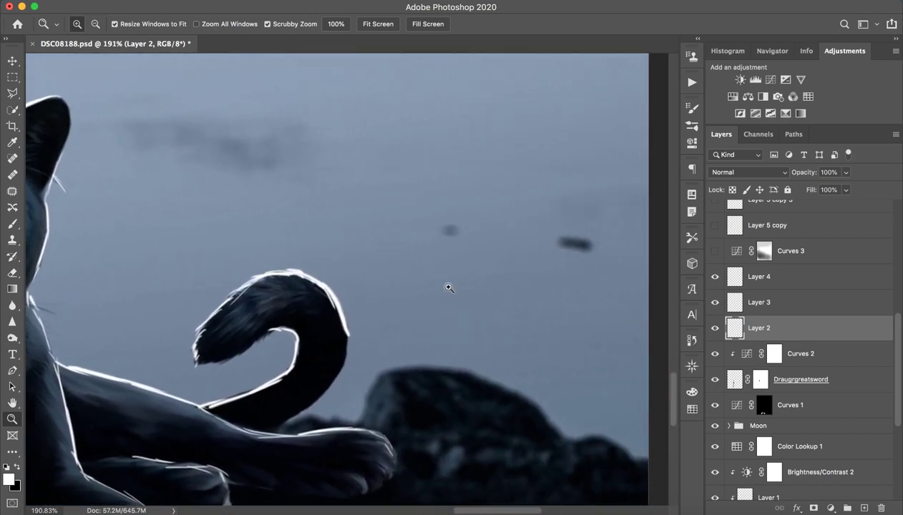
pyautogui.moveTo(405, 320); pyautogui.dragTo(550, 270)
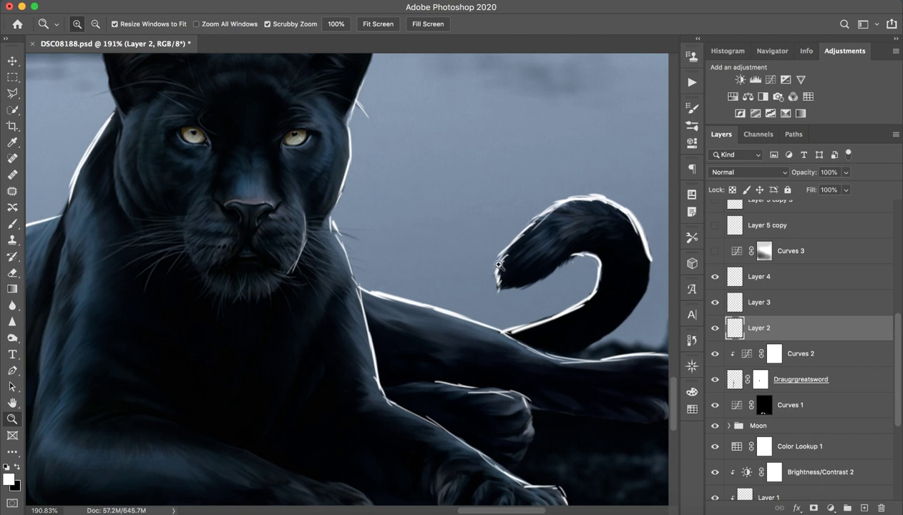
pyautogui.scroll(-5, 434, 315)
pyautogui.scroll(10, 415, 243)
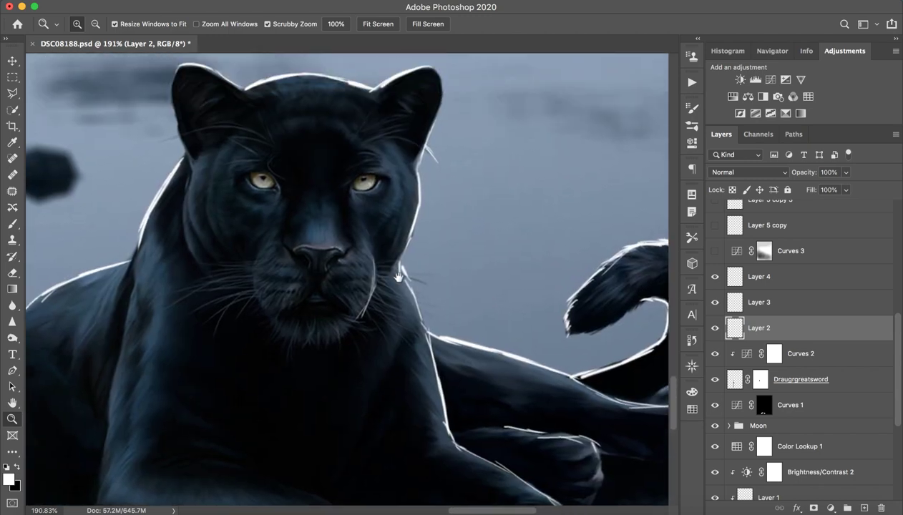
pyautogui.scroll(-5, 433, 312)
pyautogui.scroll(-5, 472, 314)
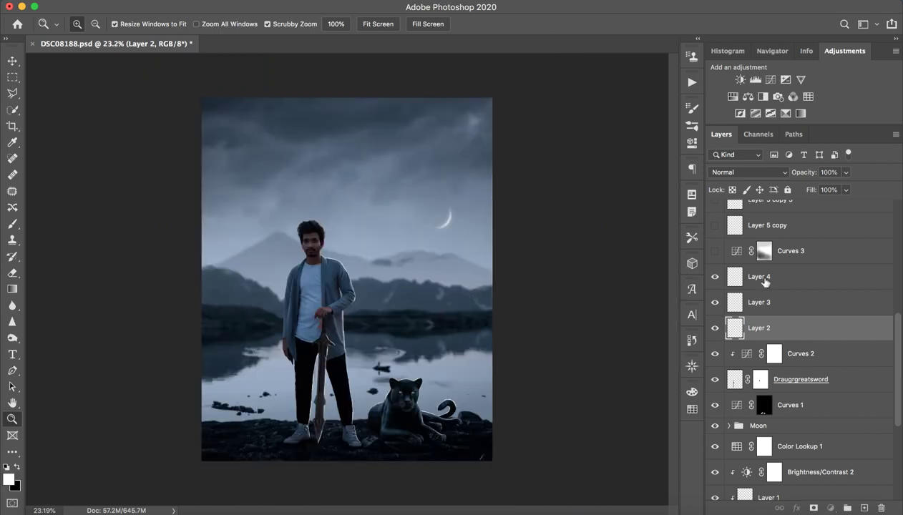
# Step: Make the Curves 3 adjustment layer visible and compare the scene with and without its brightening
pyautogui.click(783, 254)
pyautogui.click(714, 251)
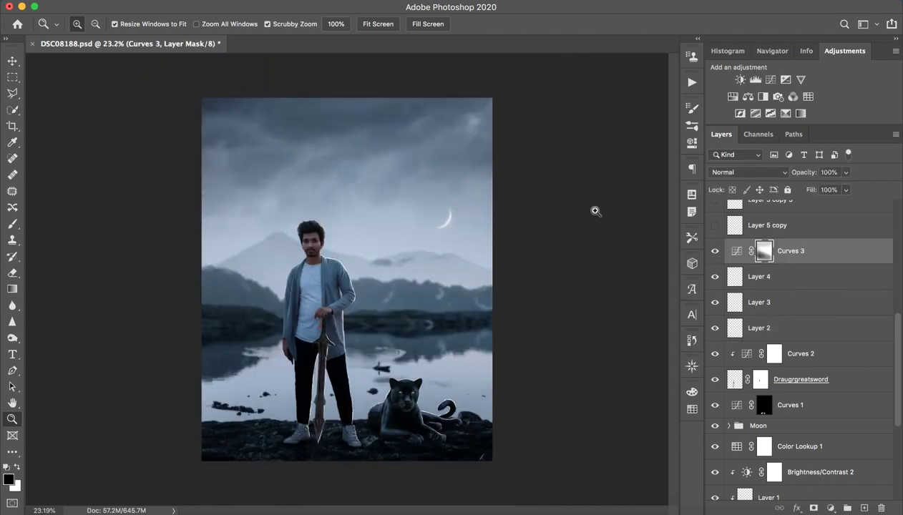
pyautogui.click(715, 251)
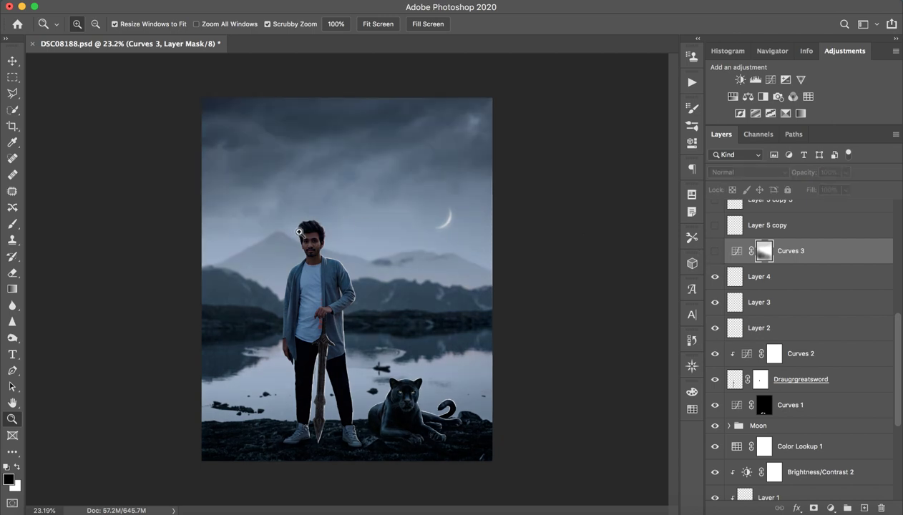
pyautogui.click(715, 251)
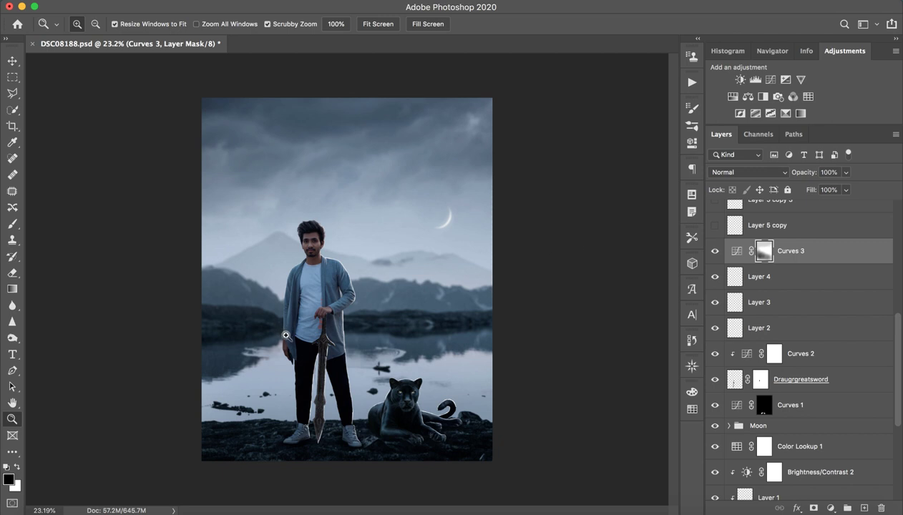
# Step: Inspect the curve in Curves 3 and compare the image with its layer mask disabled and enabled
pyautogui.doubleClick(746, 251)
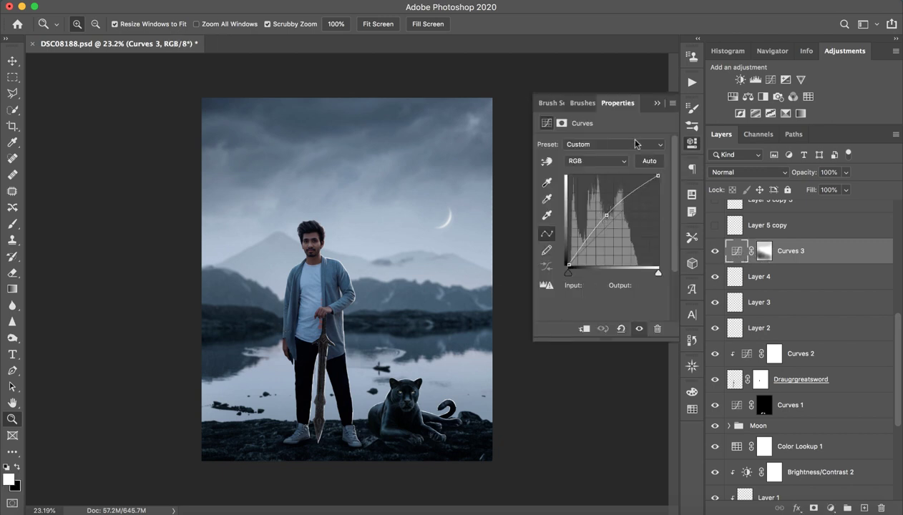
pyautogui.click(656, 104)
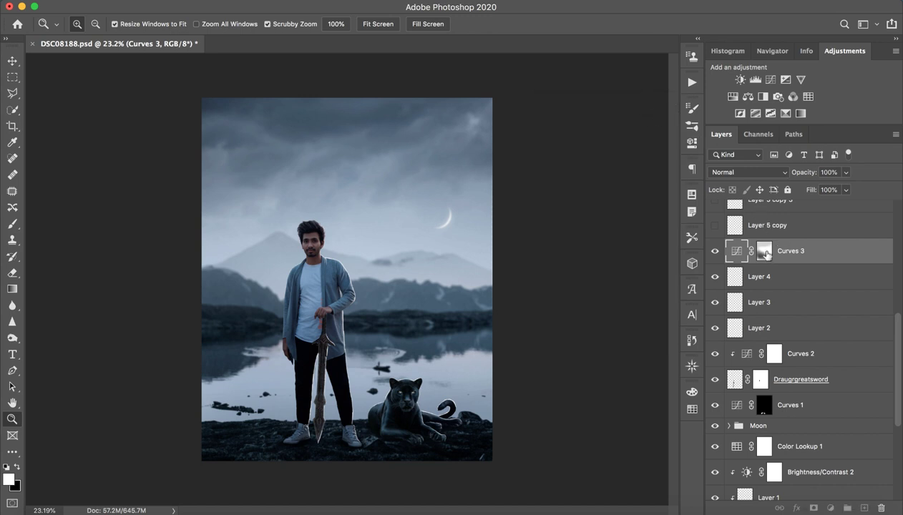
pyautogui.keyDown('shift'); pyautogui.click(762, 252); pyautogui.keyUp('shift')
pyautogui.keyDown('shift'); pyautogui.click(761, 254); pyautogui.keyUp('shift')
pyautogui.keyDown('shift'); pyautogui.click(762, 254); pyautogui.keyUp('shift')
pyautogui.keyDown('shift'); pyautogui.click(762, 254); pyautogui.keyUp('shift')
# Step: Make Layer 5 copy visible and check its orange markings on the man's neck
pyautogui.click(796, 226)
pyautogui.click(715, 225)
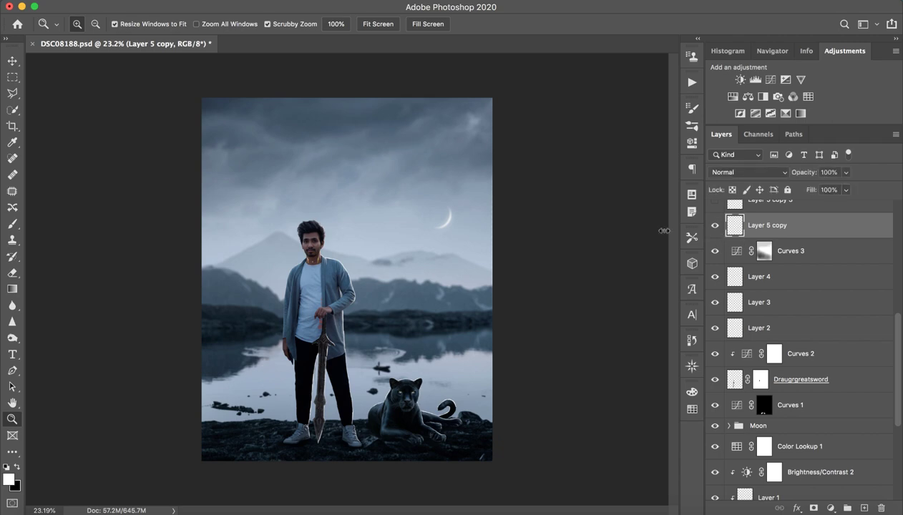
pyautogui.moveTo(309, 255); pyautogui.dragTo(514, 223)
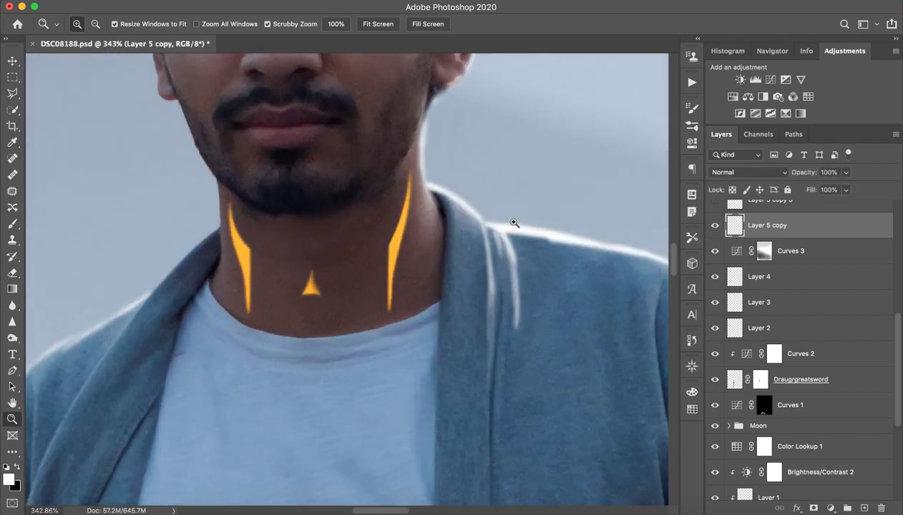
pyautogui.scroll(5, 783, 272)
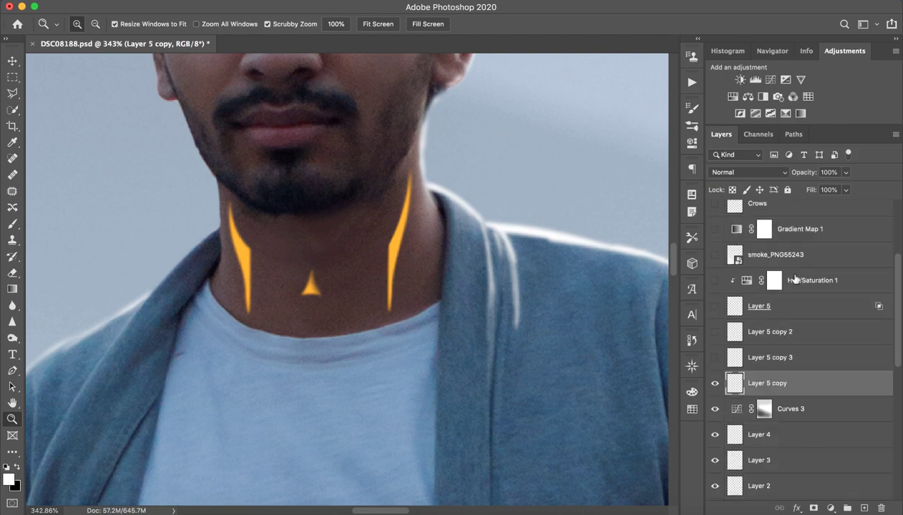
# Step: Draw a closed Pen path around the triangular marking on the man's throat, and view the Stroke Path options without applying them
pyautogui.moveTo(384, 282); pyautogui.dragTo(327, 266)
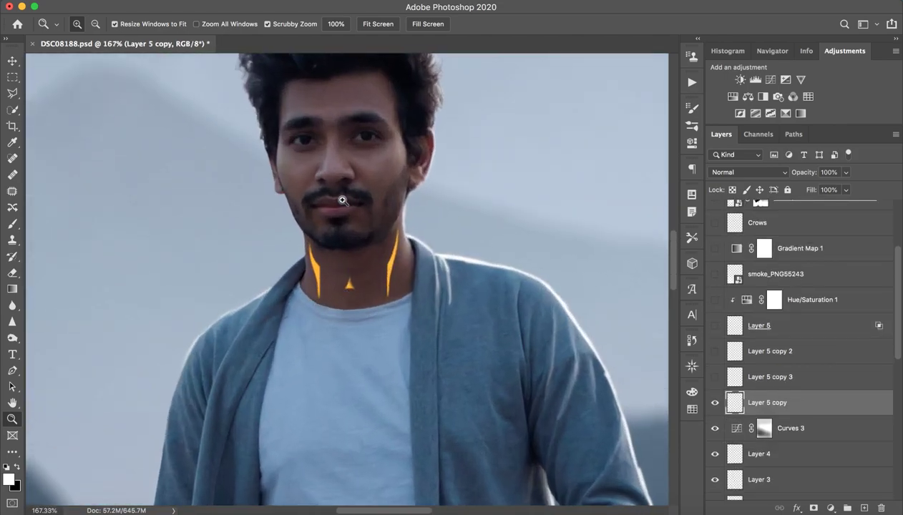
pyautogui.click(12, 371)
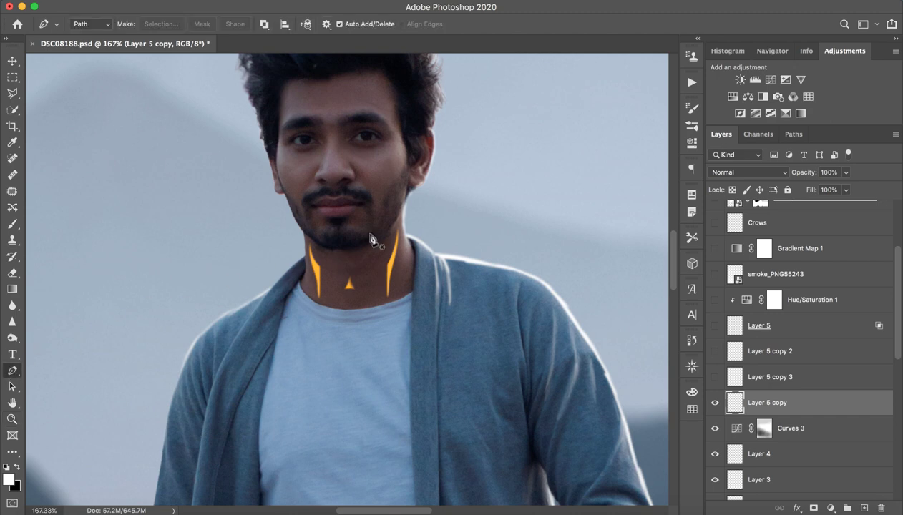
pyautogui.moveTo(355, 256)
pyautogui.mouseDown()
pyautogui.moveTo(361, 276)
pyautogui.moveTo(383, 293)
pyautogui.moveTo(363, 301)
pyautogui.moveTo(332, 279)
pyautogui.moveTo(348, 257)
pyautogui.mouseUp()
pyautogui.rightClick(343, 285)
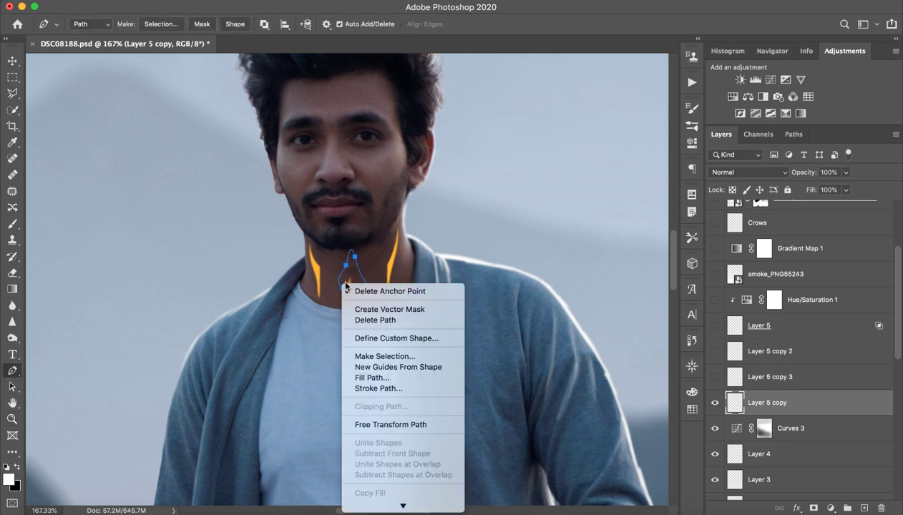
pyautogui.click(376, 387)
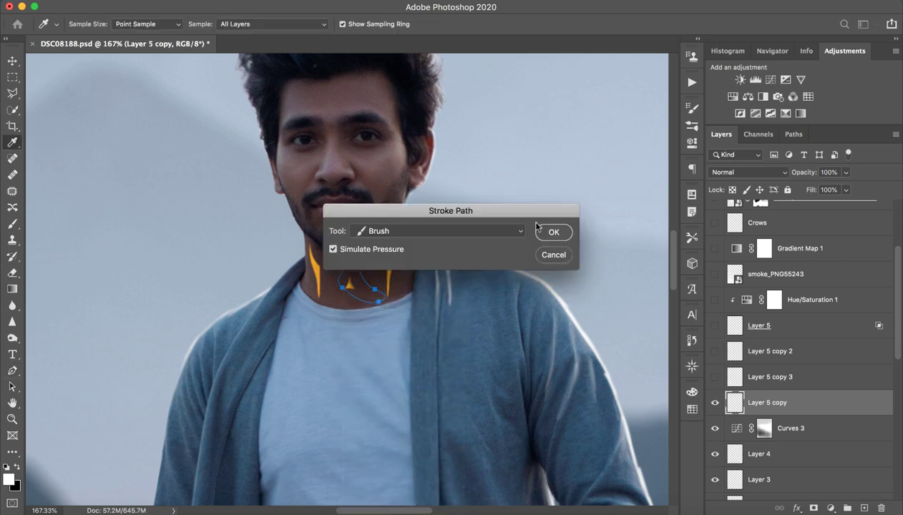
pyautogui.click(552, 254)
# Step: Convert the throat path to a selection and deselect it
pyautogui.rightClick(352, 281)
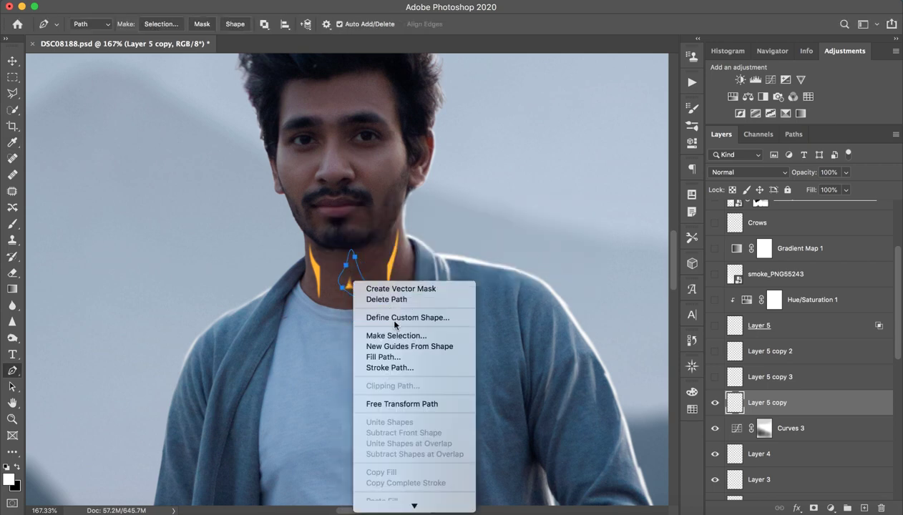
pyautogui.click(394, 336)
pyautogui.click(516, 185)
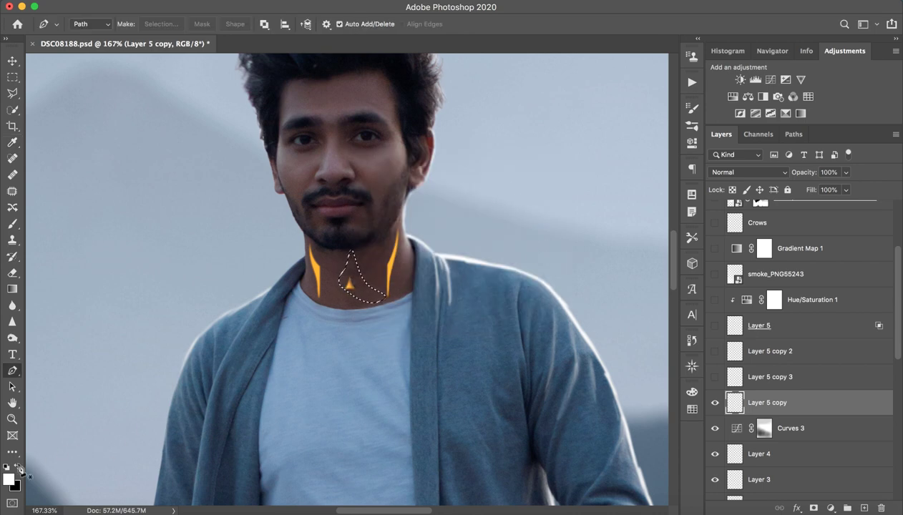
pyautogui.hotkey('ctrl', 'd')
# Step: Make Layer 5 copy 3, Layer 5 copy 2 and Layer 5 visible, and check the orange glow on the man's neck
pyautogui.press('z')
pyautogui.moveTo(415, 264); pyautogui.dragTo(342, 296)
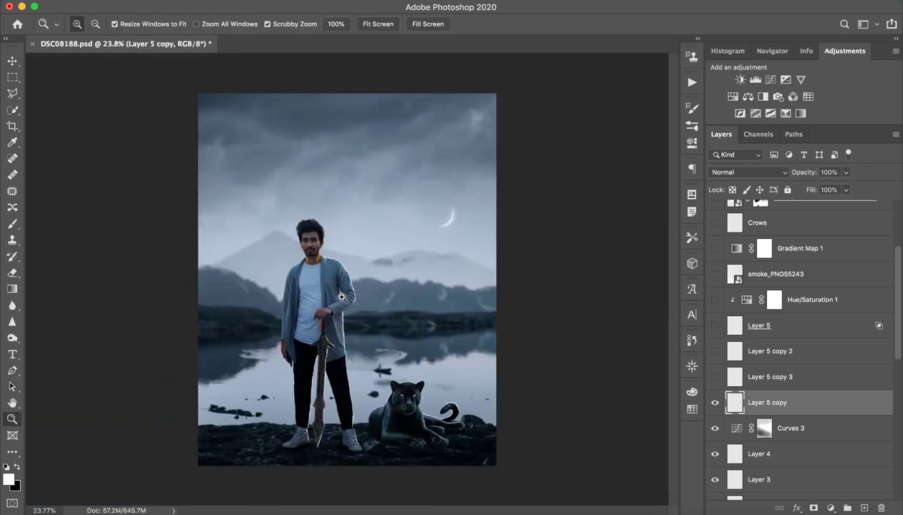
pyautogui.press('p')
pyautogui.click(751, 384)
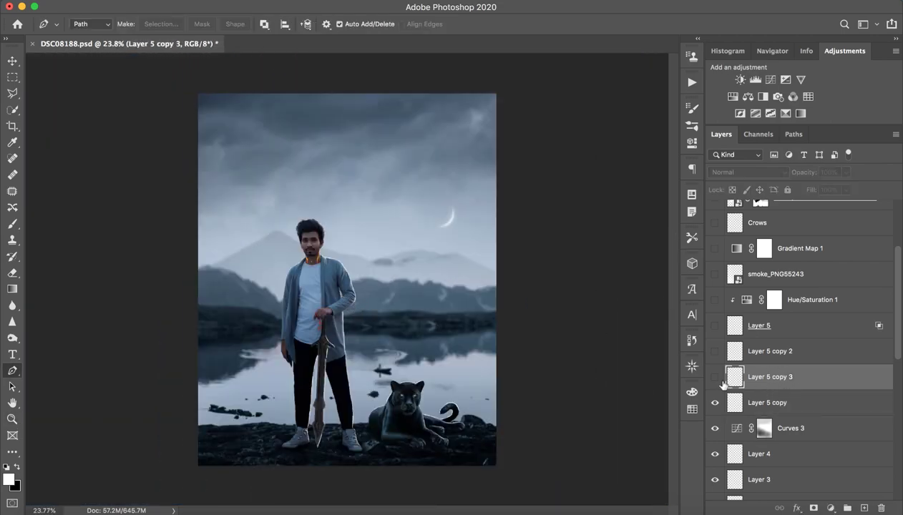
pyautogui.click(714, 377)
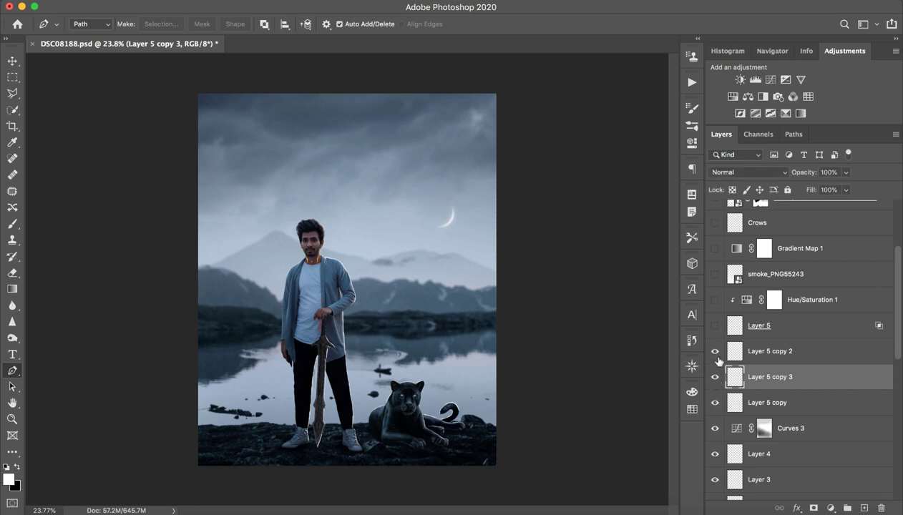
pyautogui.click(715, 325)
pyautogui.press('z')
pyautogui.click(284, 256)
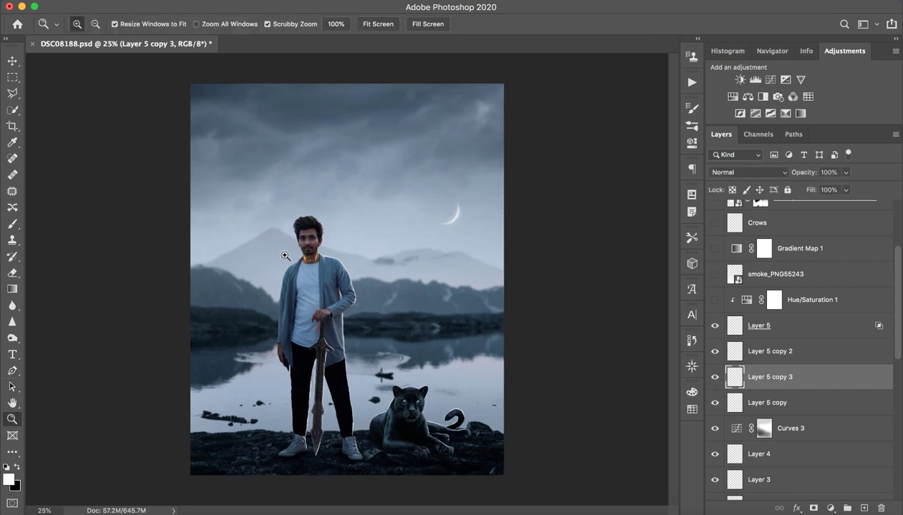
pyautogui.moveTo(284, 255); pyautogui.dragTo(408, 263)
pyautogui.press('super+space')
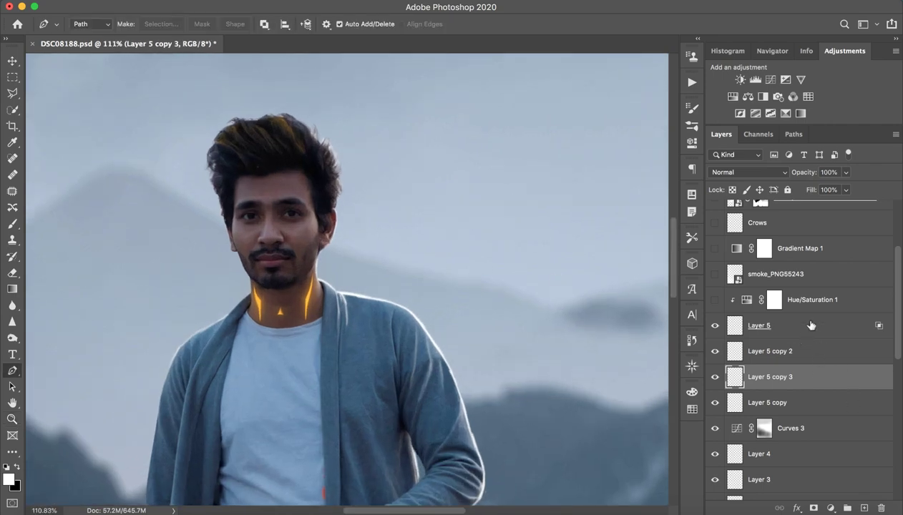
# Step: Compare the man close up and the whole scene with and without the Color-mode tint of Layer 5
pyautogui.click(769, 329)
pyautogui.hotkey('alt', 'shift', 'c')
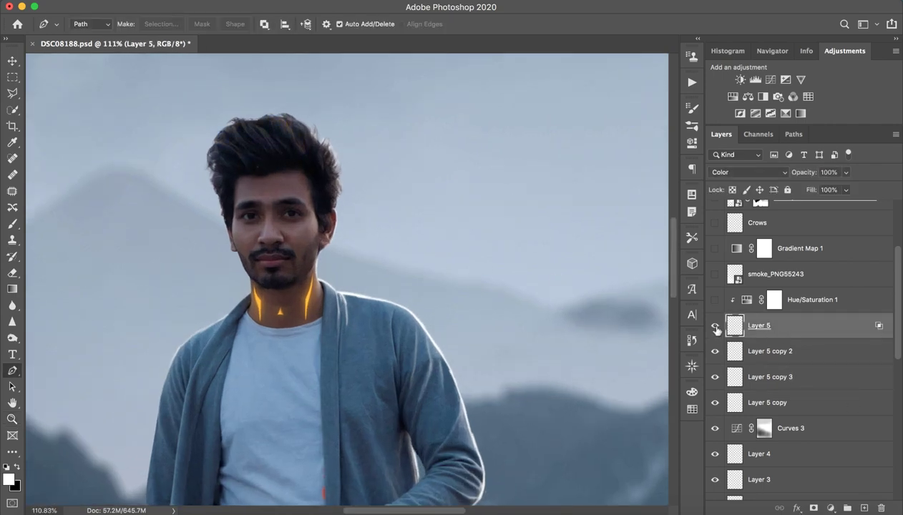
pyautogui.moveTo(509, 348); pyautogui.dragTo(432, 348)
pyautogui.press('space')
pyautogui.moveTo(454, 444); pyautogui.dragTo(462, 336)
pyautogui.press('super+space')
pyautogui.press('super+0')
pyautogui.click(714, 326)
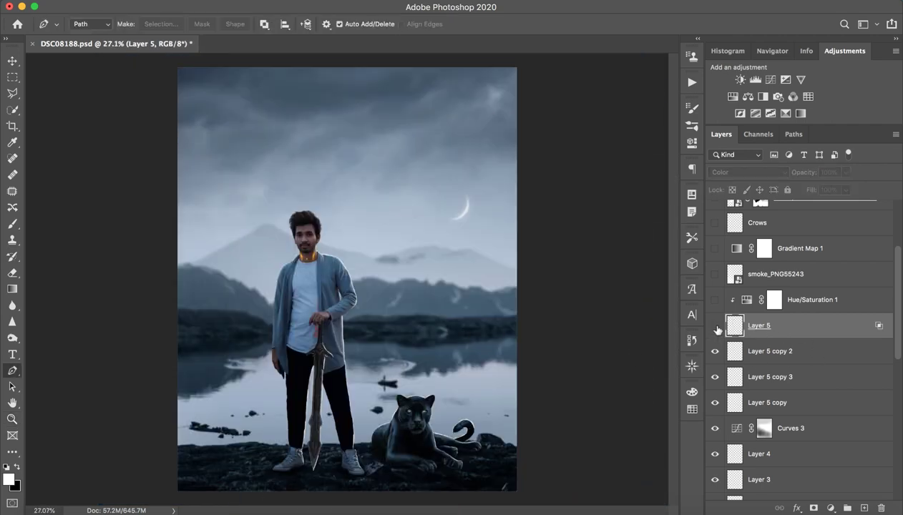
pyautogui.click(715, 325)
pyautogui.click(714, 325)
pyautogui.click(715, 325)
# Step: Make the clipped Hue/Saturation 1 adjustment layer visible and compare the image with and without it
pyautogui.click(766, 302)
pyautogui.click(714, 300)
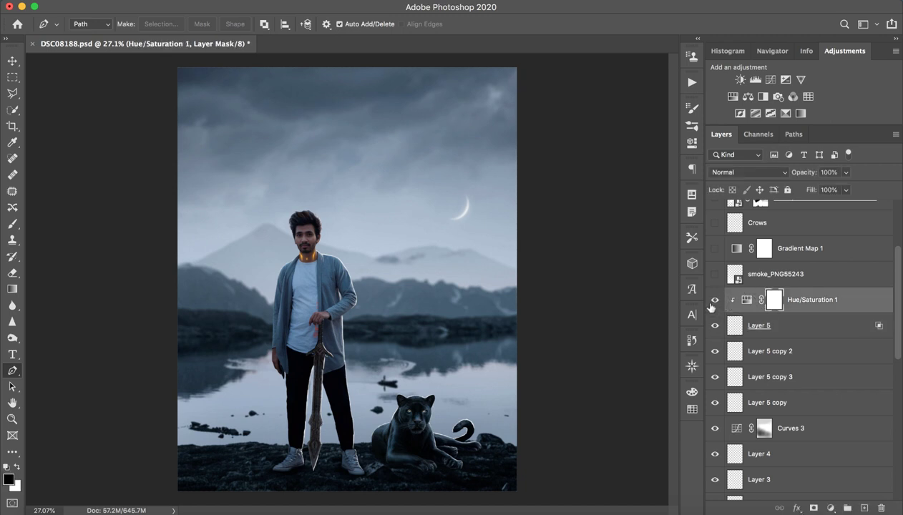
pyautogui.click(713, 301)
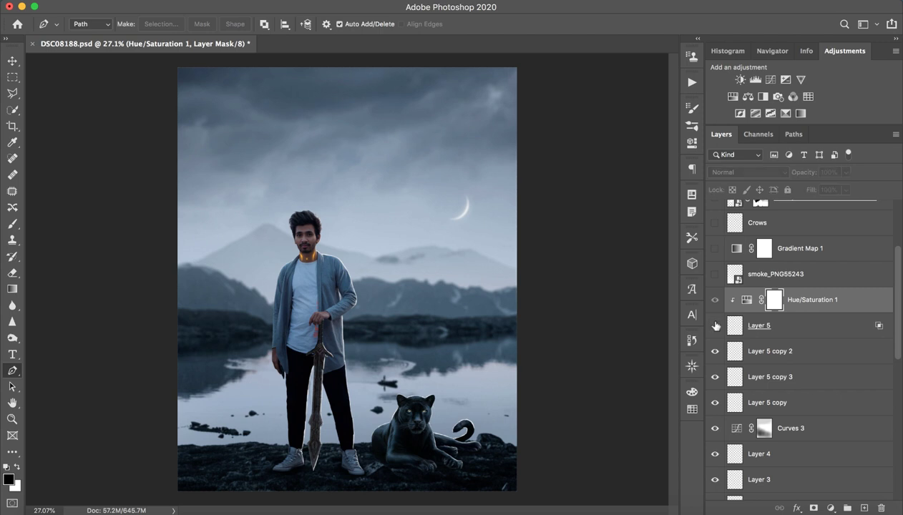
# Step: Make the smoke_PNG55243 layer visible and compare the scene with and without the smoke around the man's legs
pyautogui.click(737, 274)
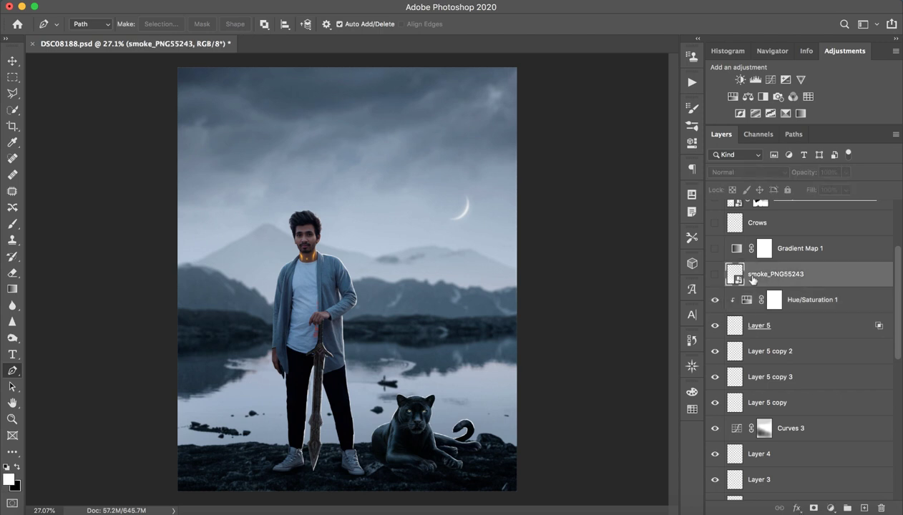
pyautogui.click(714, 274)
pyautogui.press('super+space')
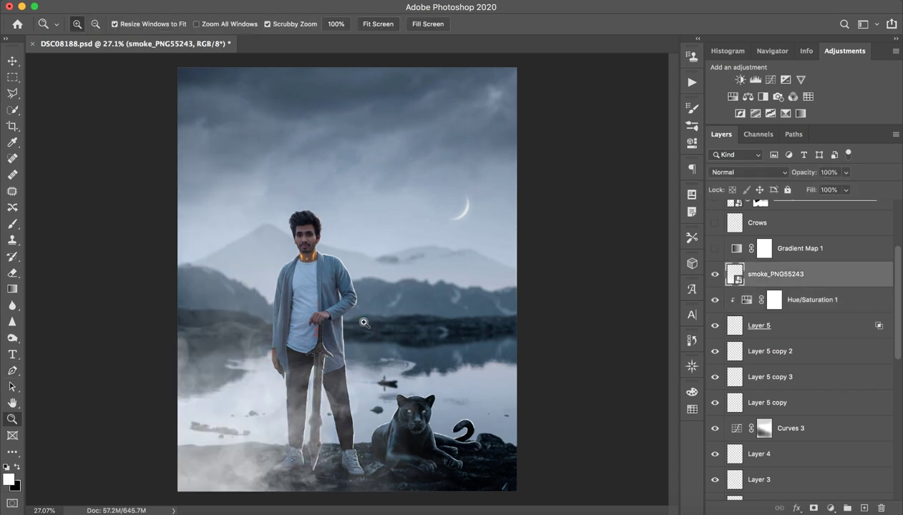
pyautogui.moveTo(362, 322); pyautogui.dragTo(341, 328)
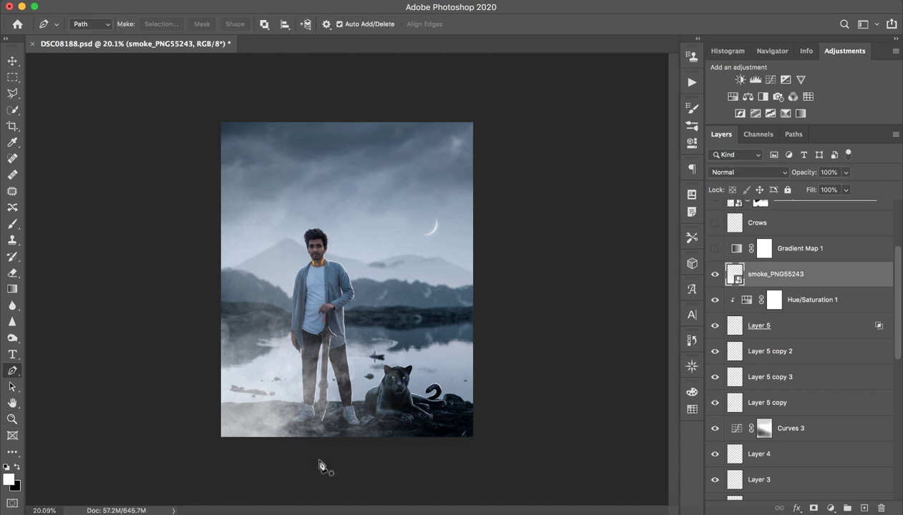
pyautogui.click(714, 276)
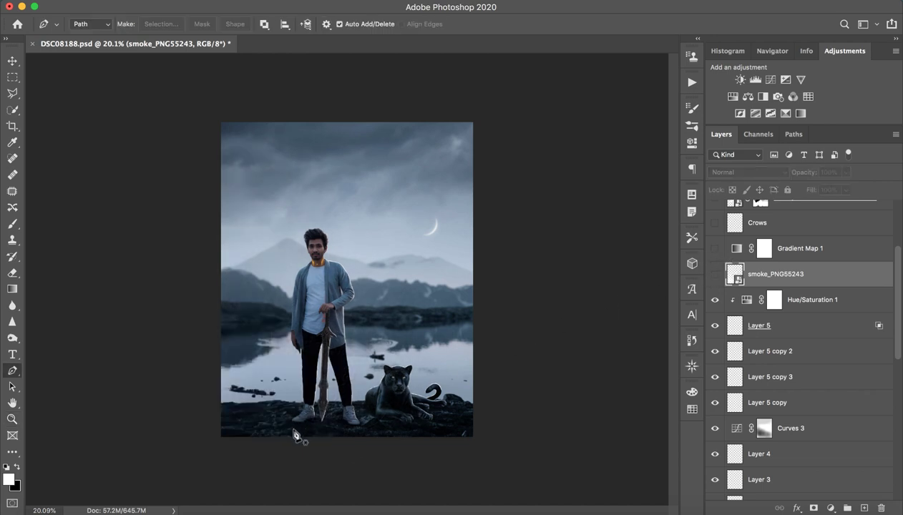
pyautogui.press('b')
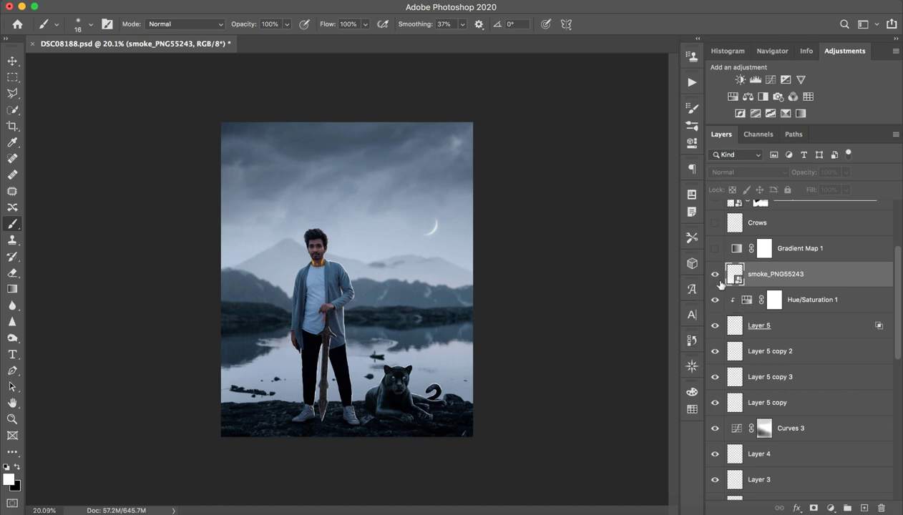
pyautogui.click(714, 274)
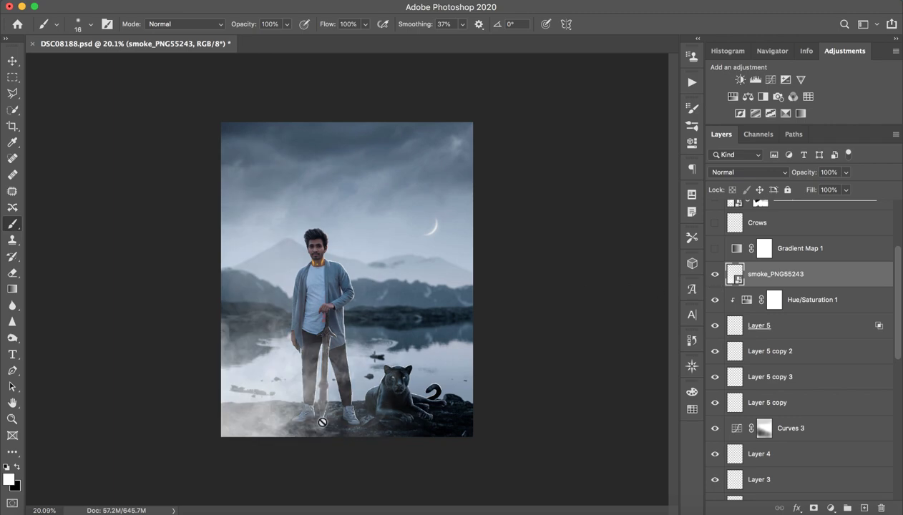
pyautogui.press('z')
pyautogui.moveTo(321, 420); pyautogui.dragTo(258, 394)
pyautogui.press('b')
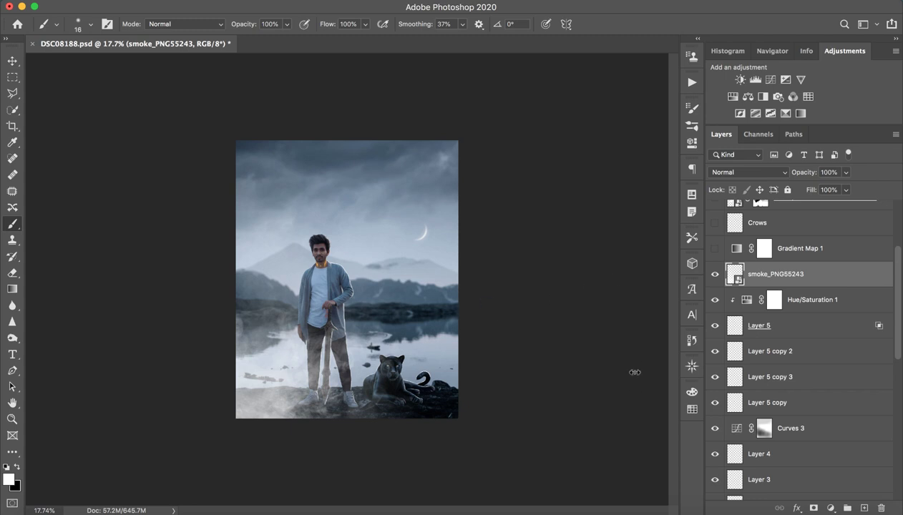
# Step: Make the Gradient Map 1 adjustment layer visible and check its blue tint on the scene
pyautogui.click(802, 249)
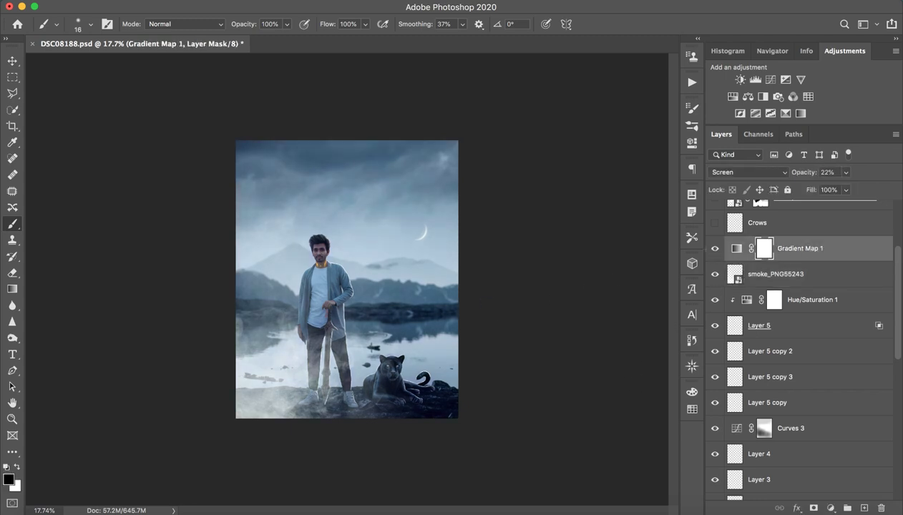
pyautogui.press('z')
pyautogui.moveTo(271, 298); pyautogui.dragTo(296, 293)
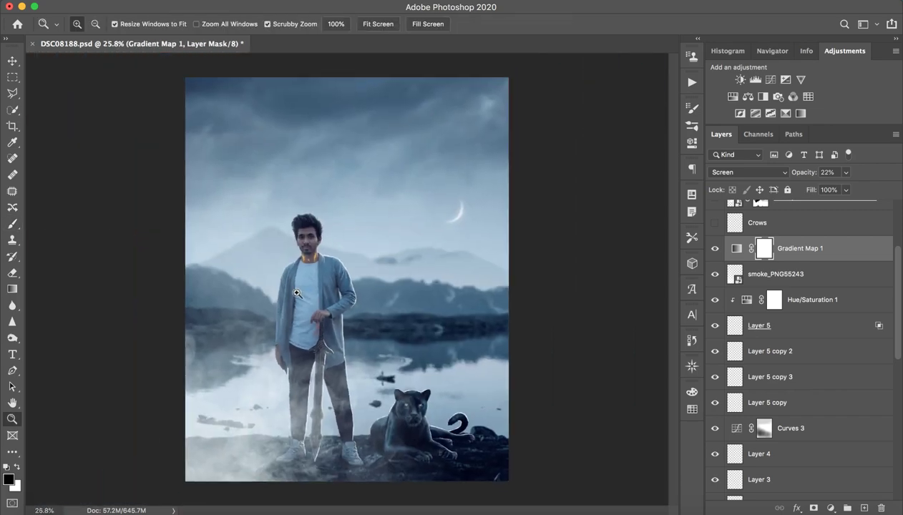
pyautogui.press('b')
# Step: Inspect the color stops and gradient presets in Gradient Map 1's settings and close them without applying changes
pyautogui.doubleClick(727, 249)
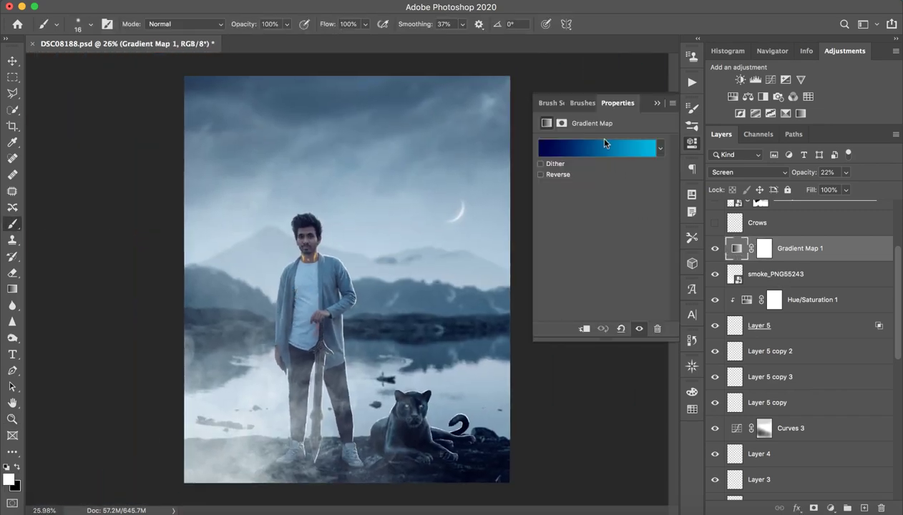
pyautogui.click(605, 151)
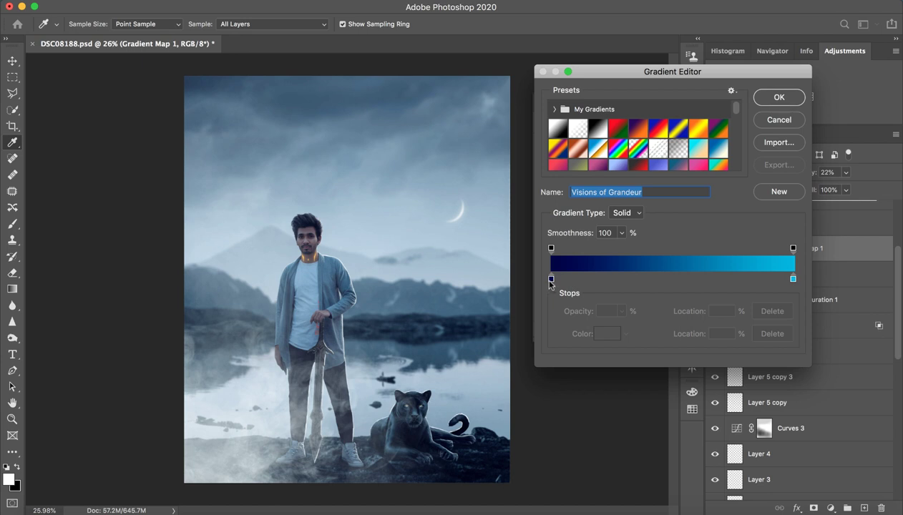
pyautogui.click(551, 279)
pyautogui.click(605, 336)
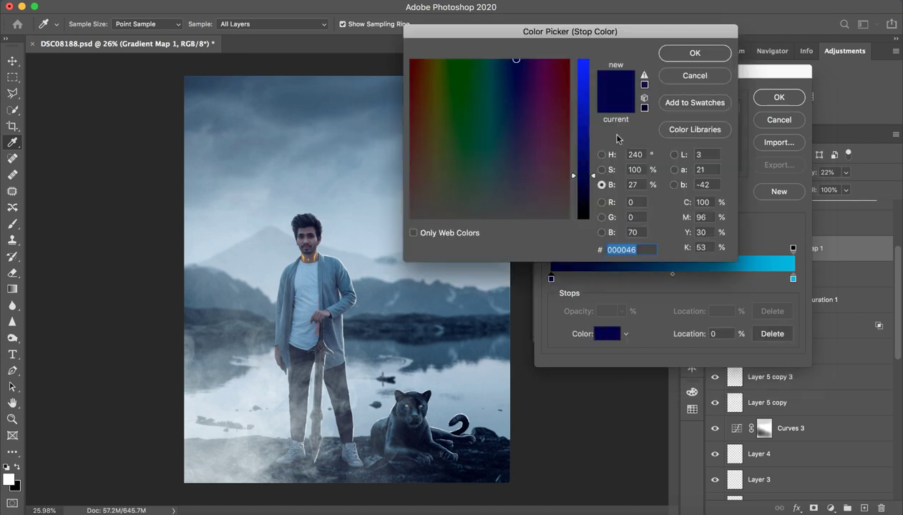
pyautogui.click(687, 74)
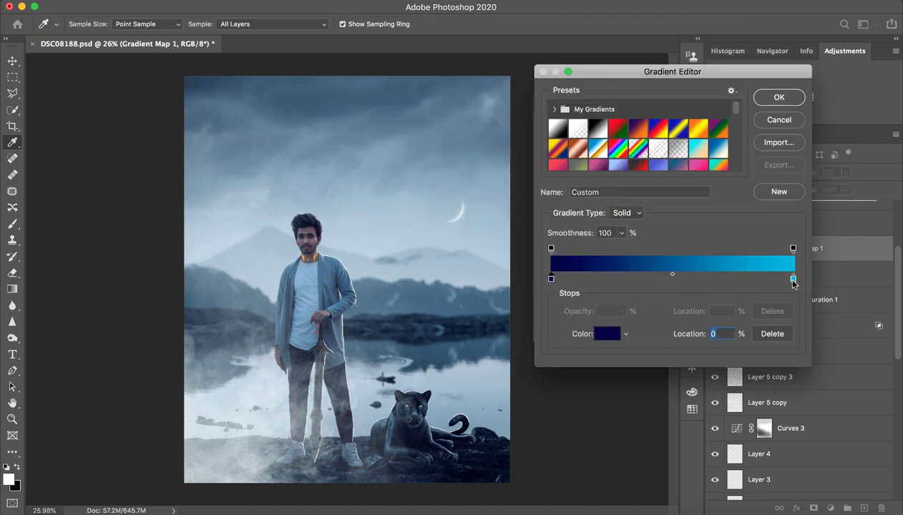
pyautogui.click(793, 279)
pyautogui.scroll(-5, 737, 176)
pyautogui.moveTo(734, 114); pyautogui.dragTo(735, 140)
pyautogui.click(766, 120)
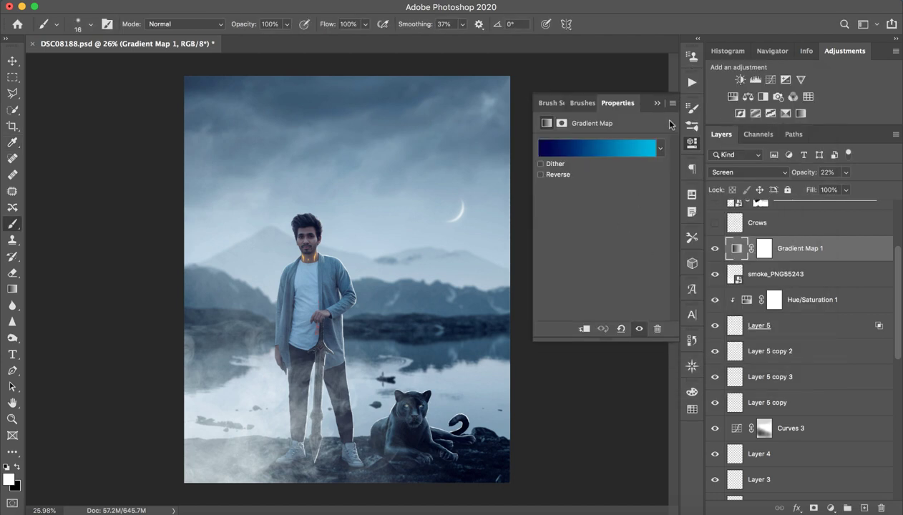
pyautogui.click(657, 104)
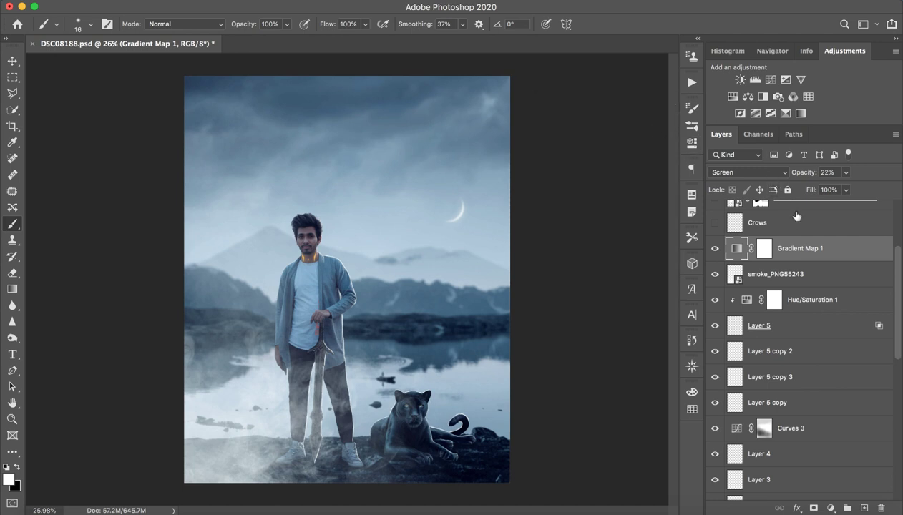
# Step: Try Gradient Map 1 in Normal blend mode at 100% opacity, undo both changes, and compare the scene with the layer hidden
pyautogui.click(749, 171)
pyautogui.click(737, 81)
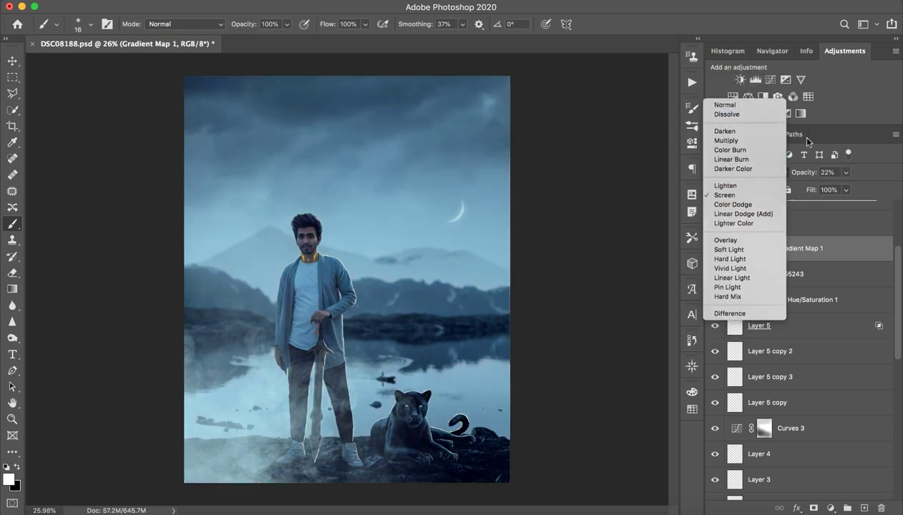
pyautogui.moveTo(805, 177); pyautogui.dragTo(900, 180)
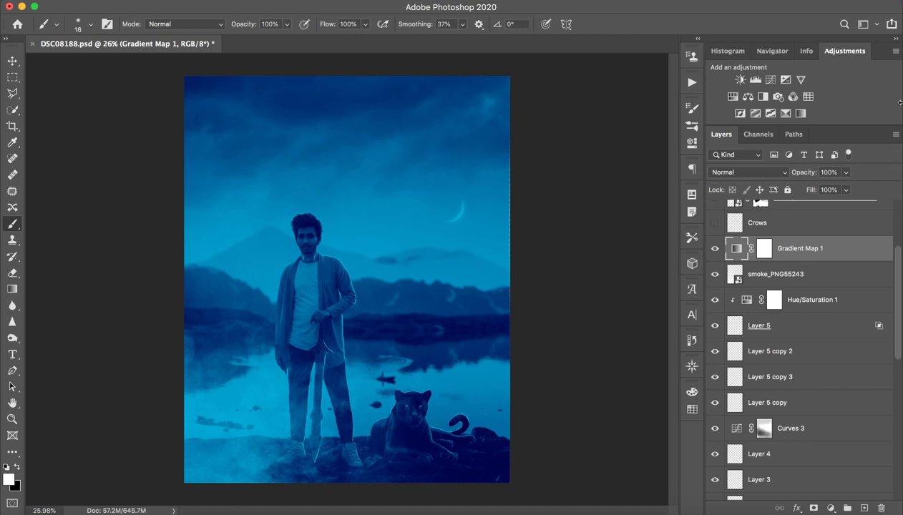
pyautogui.press('super+z')
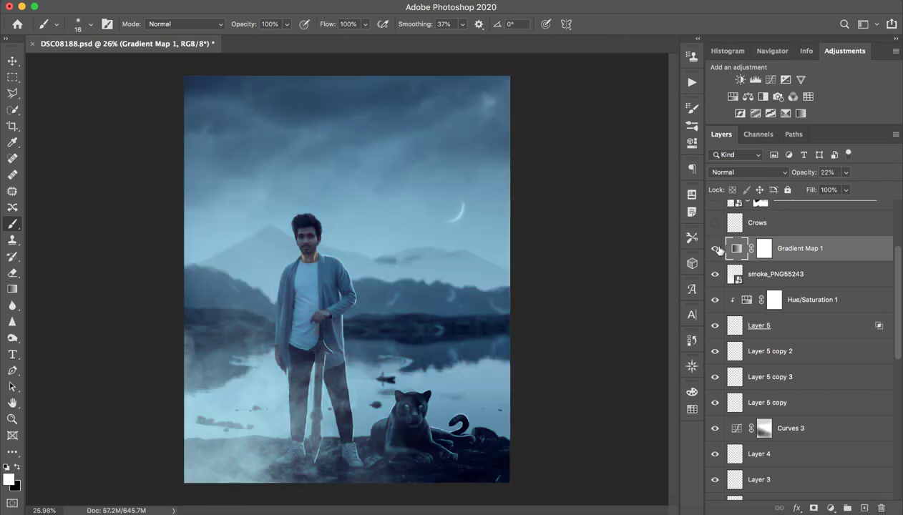
pyautogui.press('super+z')
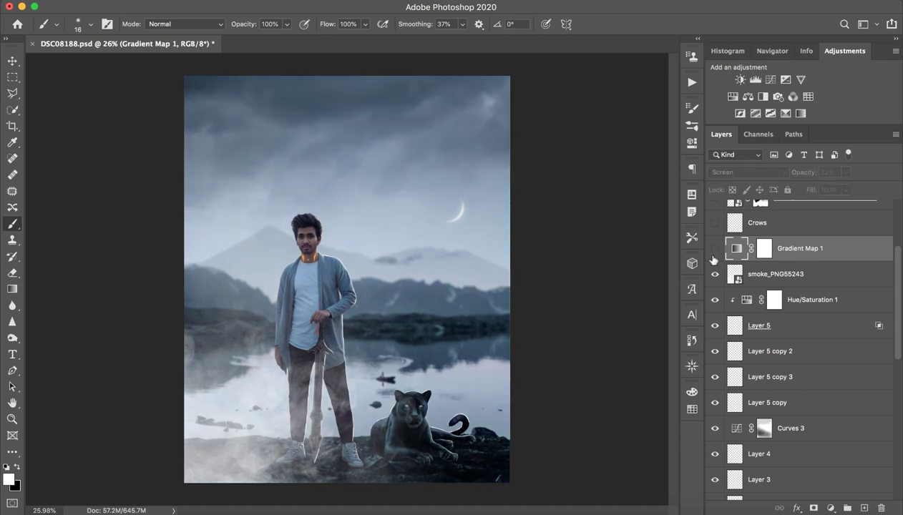
# Step: Make the Crows layer visible so the birds show around the moon
pyautogui.click(794, 228)
pyautogui.scroll(3, 796, 239)
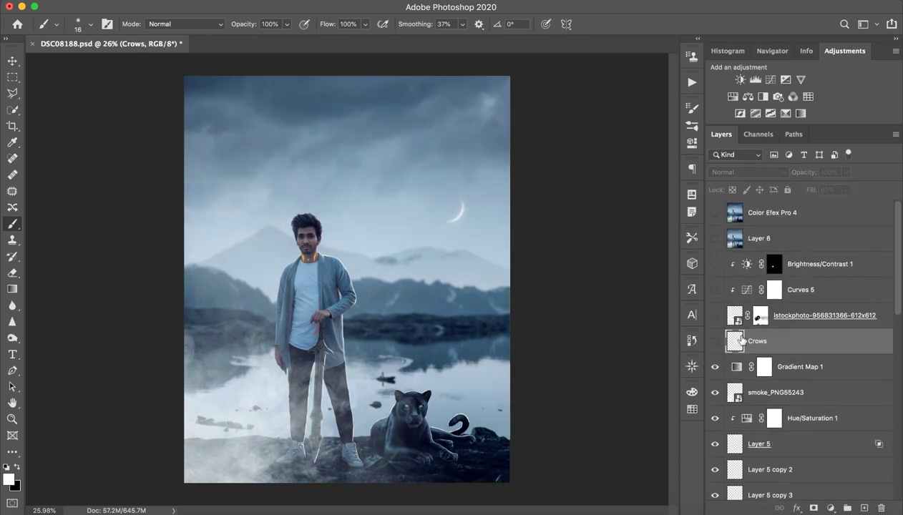
pyautogui.click(715, 341)
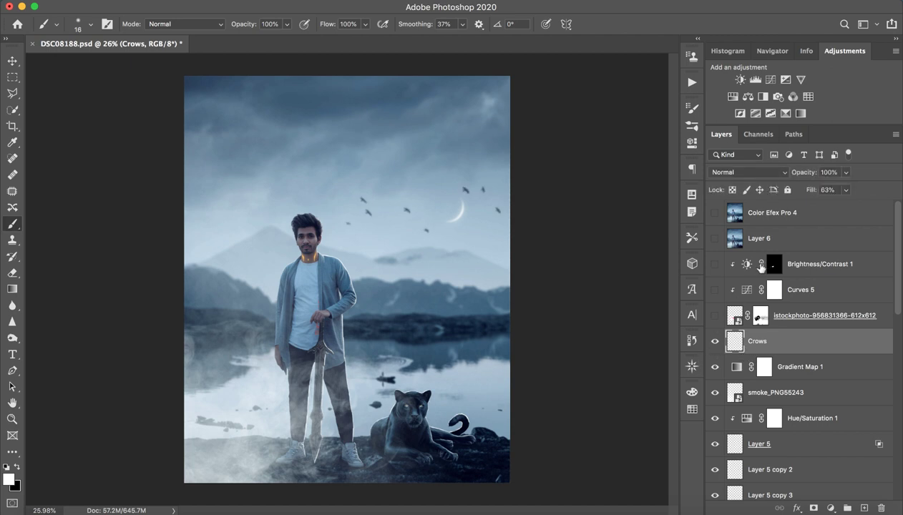
pyautogui.click(824, 316)
pyautogui.click(715, 317)
pyautogui.click(714, 320)
pyautogui.click(715, 321)
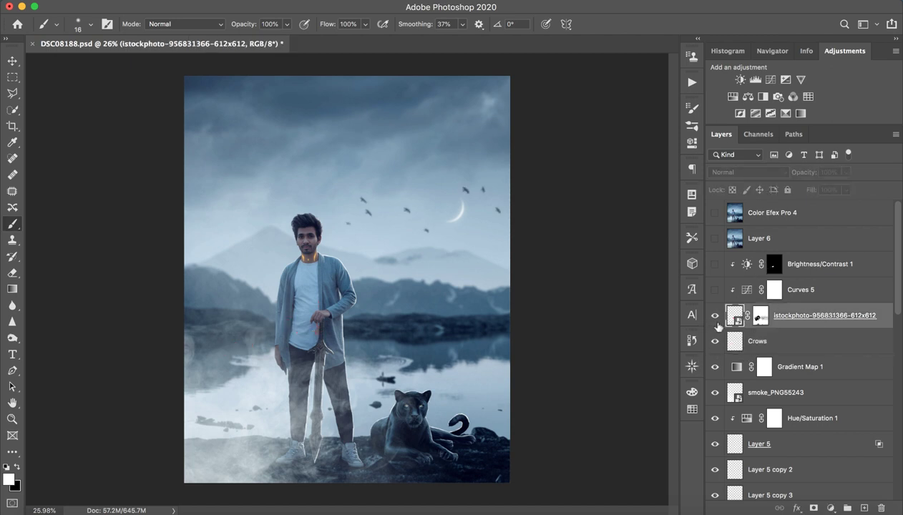
pyautogui.press('z')
pyautogui.moveTo(315, 345)
pyautogui.mouseDown()
pyautogui.moveTo(298, 349)
pyautogui.moveTo(325, 348)
pyautogui.mouseUp()
pyautogui.press('b')
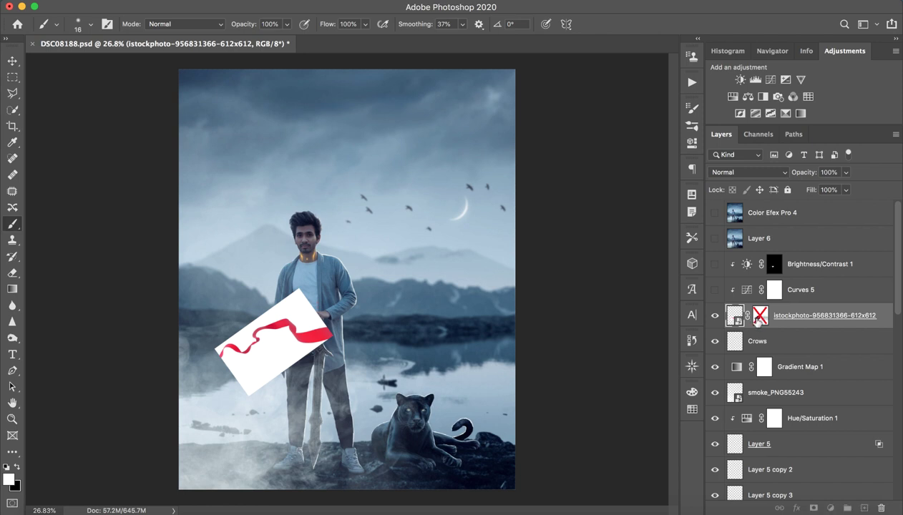
pyautogui.keyDown('shift'); pyautogui.click(746, 316); pyautogui.keyUp('shift')
# Step: Make the clipped Curves 5 adjustment above the ribbon visible and inspect its RGB curve without changing it
pyautogui.click(715, 290)
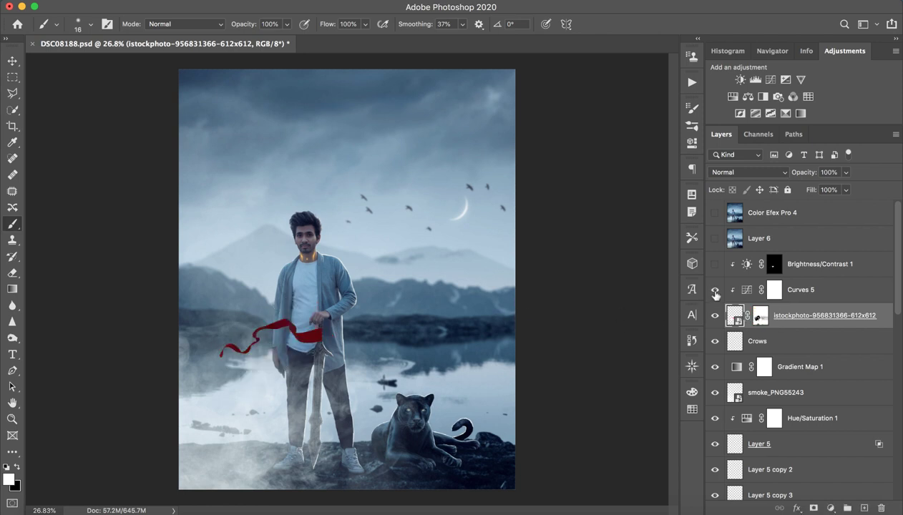
pyautogui.doubleClick(744, 290)
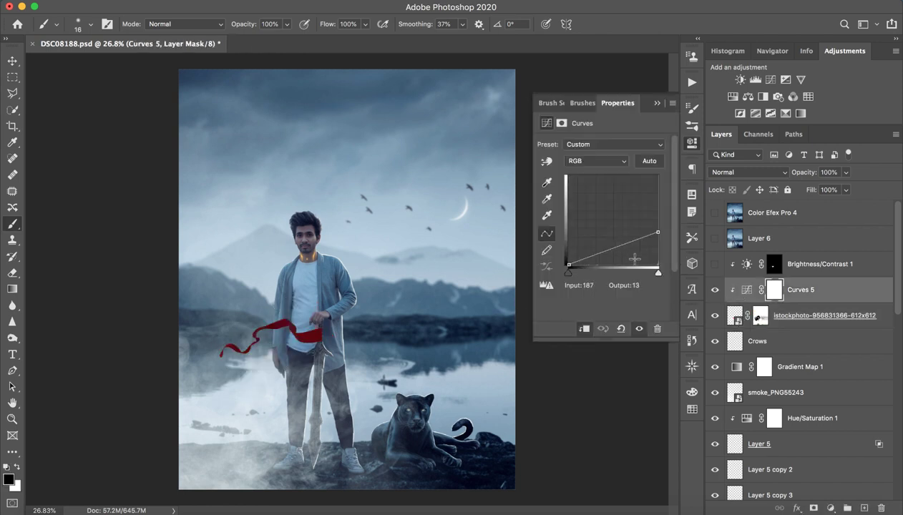
pyautogui.click(654, 103)
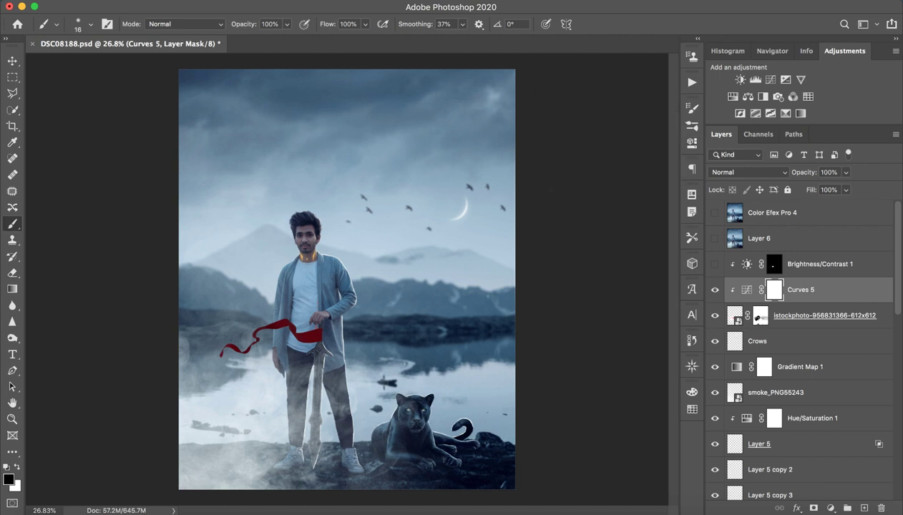
# Step: Make the clipped Brightness/Contrast 1 adjustment visible and check its settings without changing them
pyautogui.click(796, 265)
pyautogui.click(714, 264)
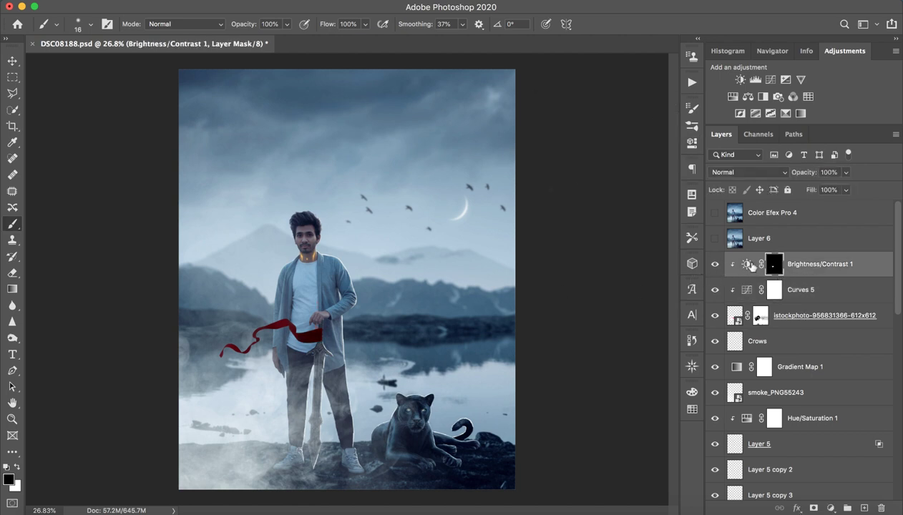
pyautogui.doubleClick(747, 265)
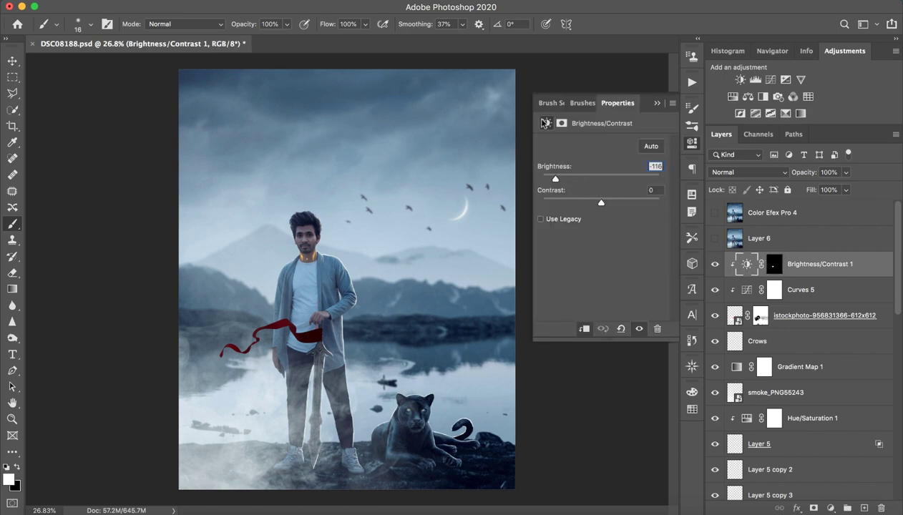
pyautogui.click(656, 103)
# Step: Compare the ribbon's shading near the hand and sword hilt with and without Brightness/Contrast 1
pyautogui.press('z')
pyautogui.moveTo(314, 309); pyautogui.dragTo(412, 312)
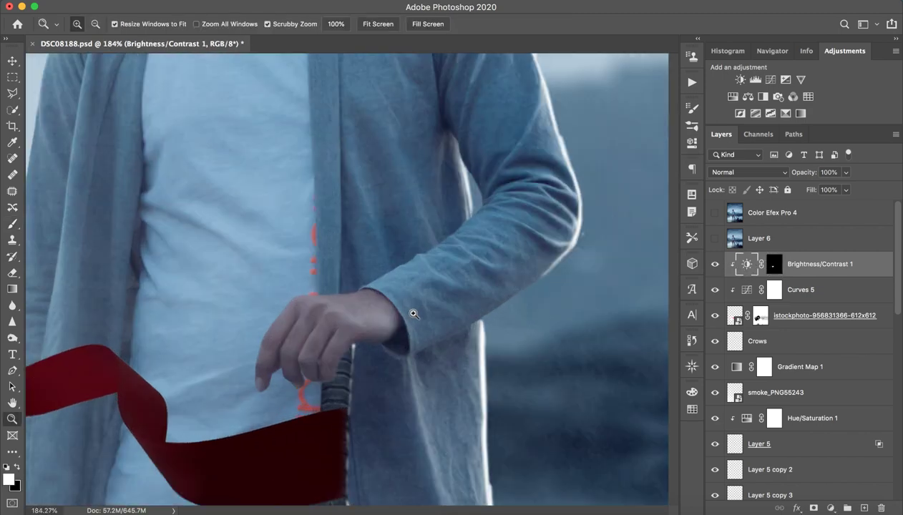
pyautogui.press('space')
pyautogui.moveTo(417, 230); pyautogui.dragTo(458, 72)
pyautogui.press('z')
pyautogui.moveTo(480, 213); pyautogui.dragTo(433, 223)
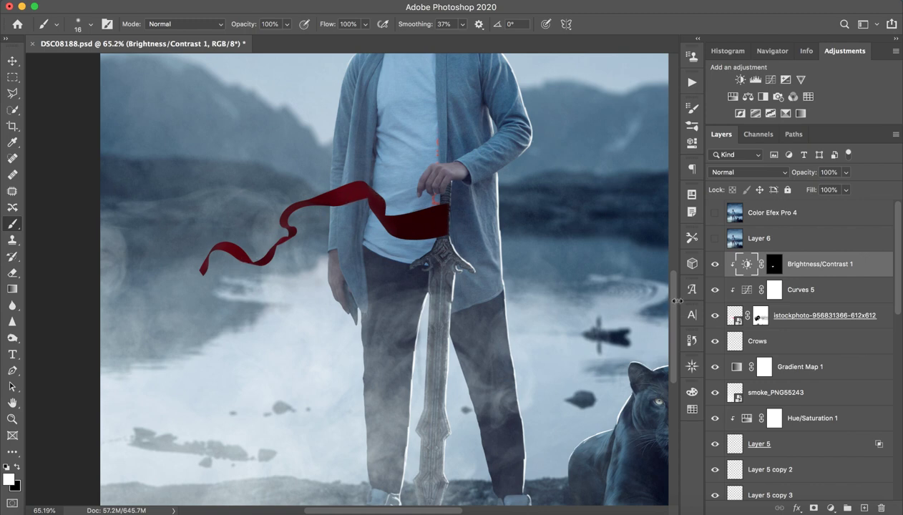
pyautogui.click(716, 265)
pyautogui.click(716, 264)
pyautogui.click(716, 264)
pyautogui.click(716, 265)
pyautogui.click(716, 264)
pyautogui.click(716, 265)
pyautogui.click(716, 265)
pyautogui.click(716, 265)
pyautogui.press('z')
pyautogui.moveTo(594, 254); pyautogui.dragTo(446, 234)
pyautogui.press('super+0')
pyautogui.press('b')
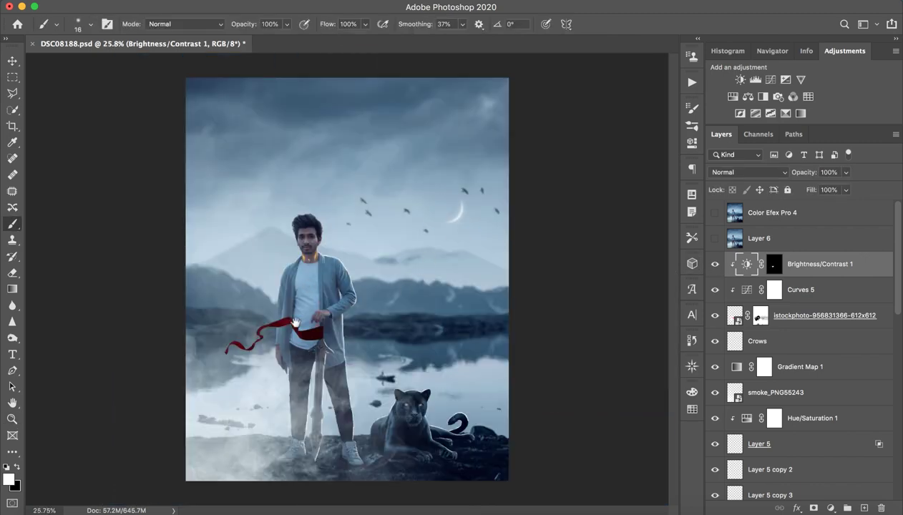
pyautogui.press('z')
pyautogui.moveTo(316, 346); pyautogui.dragTo(346, 334)
pyautogui.press('b')
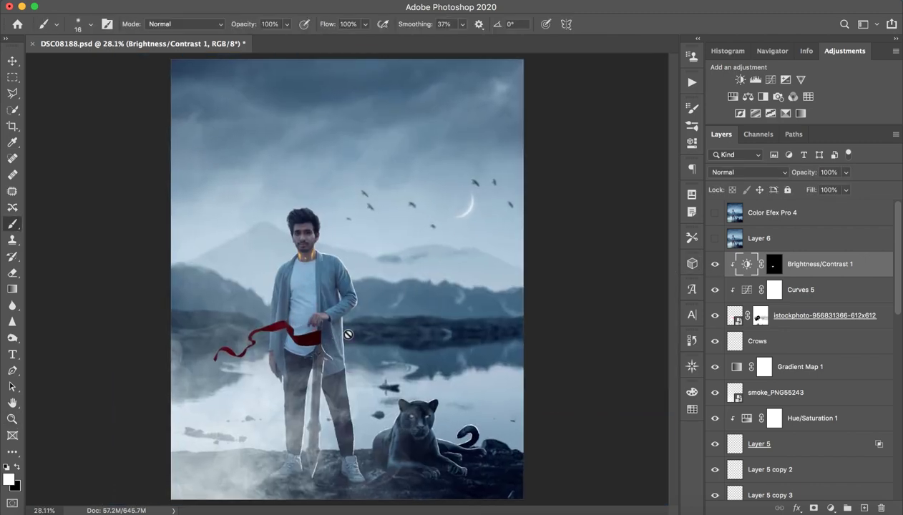
# Step: Make Layer 6 visible and compare the whole composite with and without it
pyautogui.click(780, 243)
pyautogui.click(715, 238)
pyautogui.press('z')
pyautogui.scroll(-5, 433, 297)
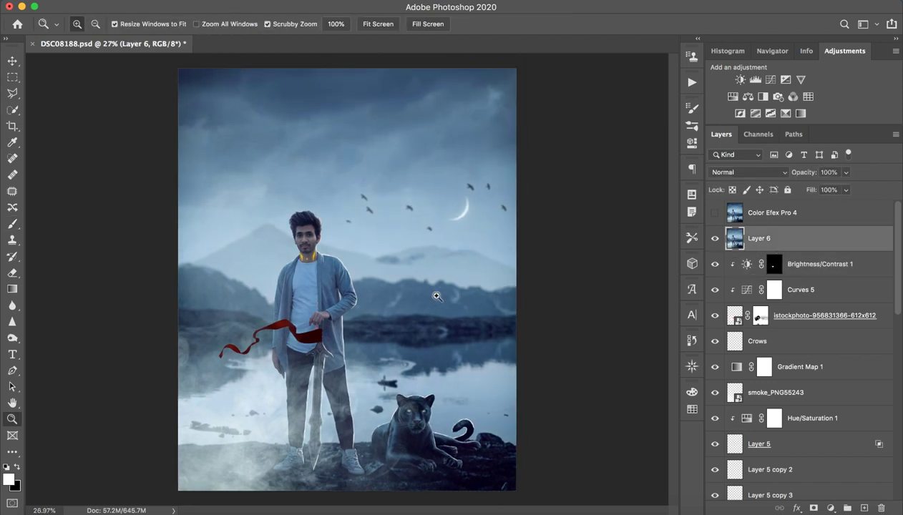
pyautogui.scroll(2, 433, 297)
pyautogui.press('b')
pyautogui.click(715, 239)
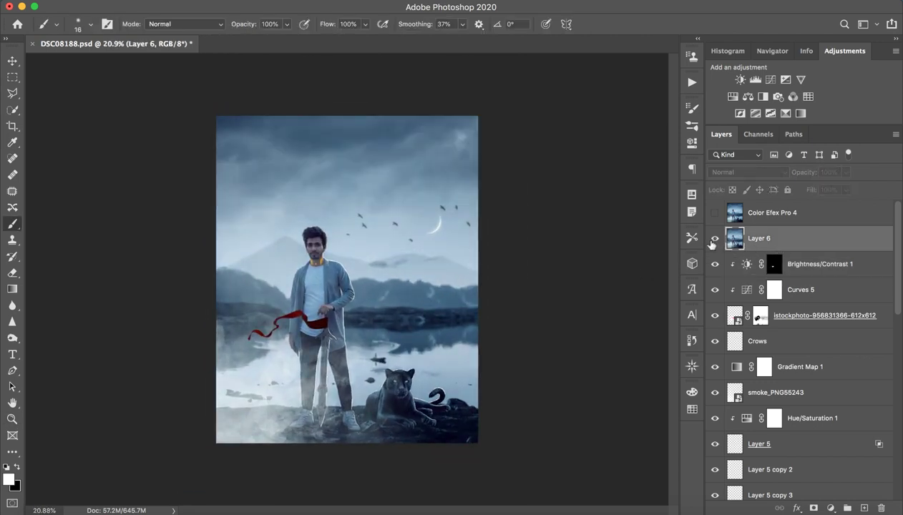
pyautogui.click(714, 239)
pyautogui.click(713, 242)
pyautogui.click(713, 242)
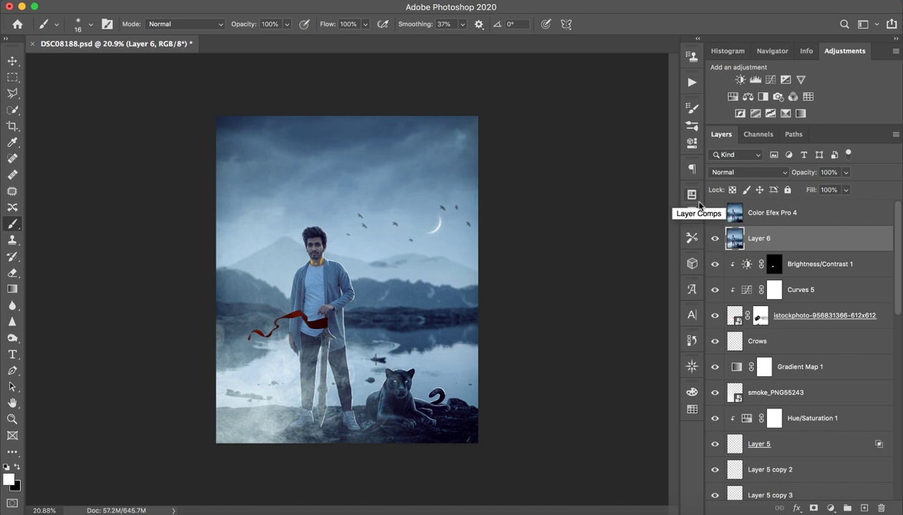
# Step: Make the Color Efex Pro 4 layer visible and examine the final grade on the man and panther
pyautogui.click(804, 214)
pyautogui.click(715, 215)
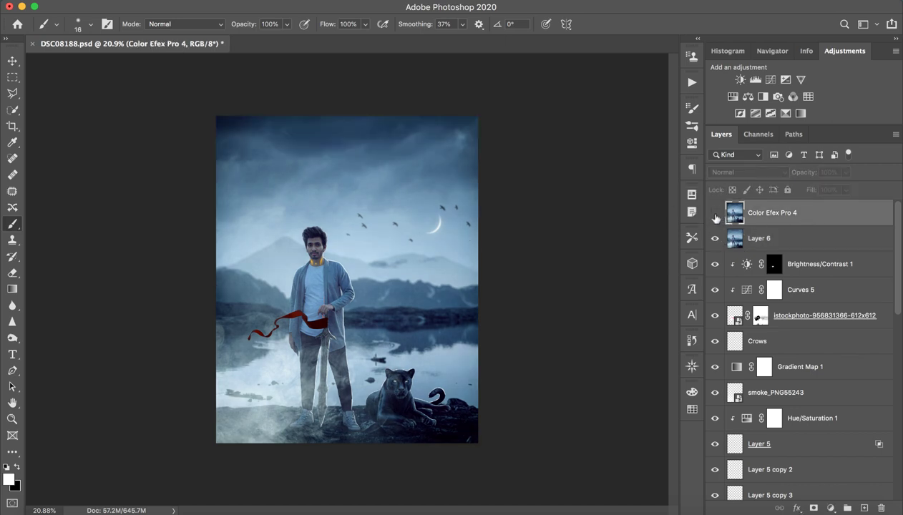
pyautogui.click(715, 214)
pyautogui.press('z')
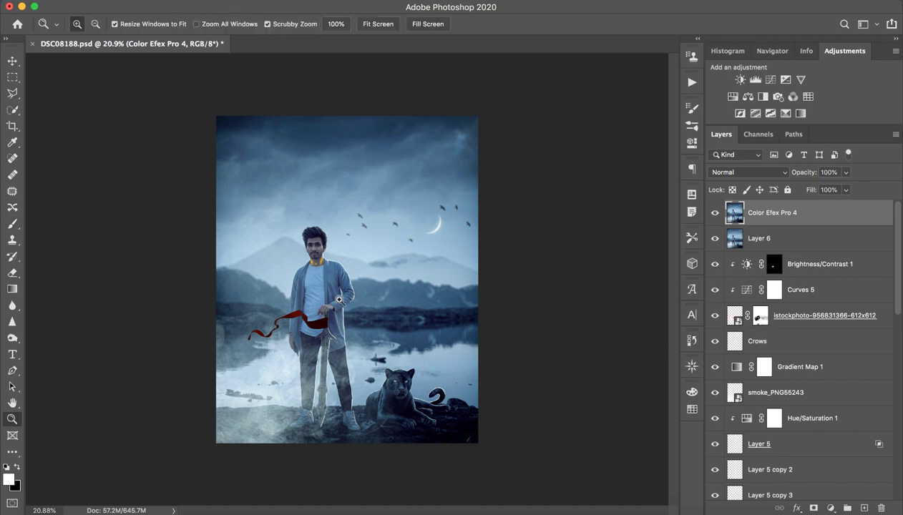
pyautogui.moveTo(325, 293); pyautogui.dragTo(367, 295)
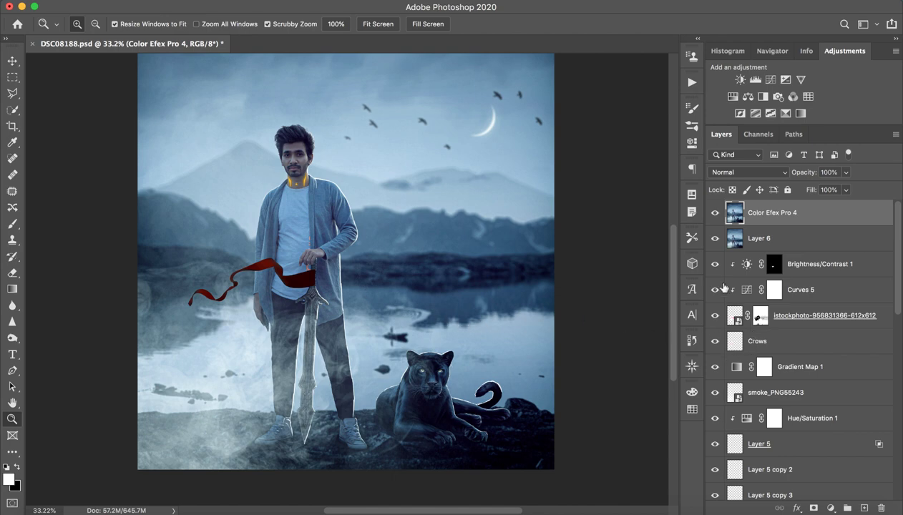
pyautogui.click(605, 3)
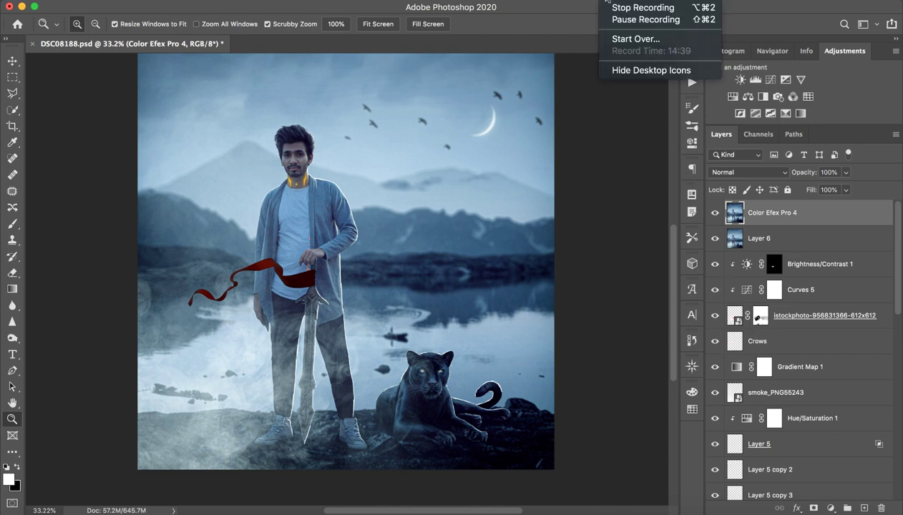